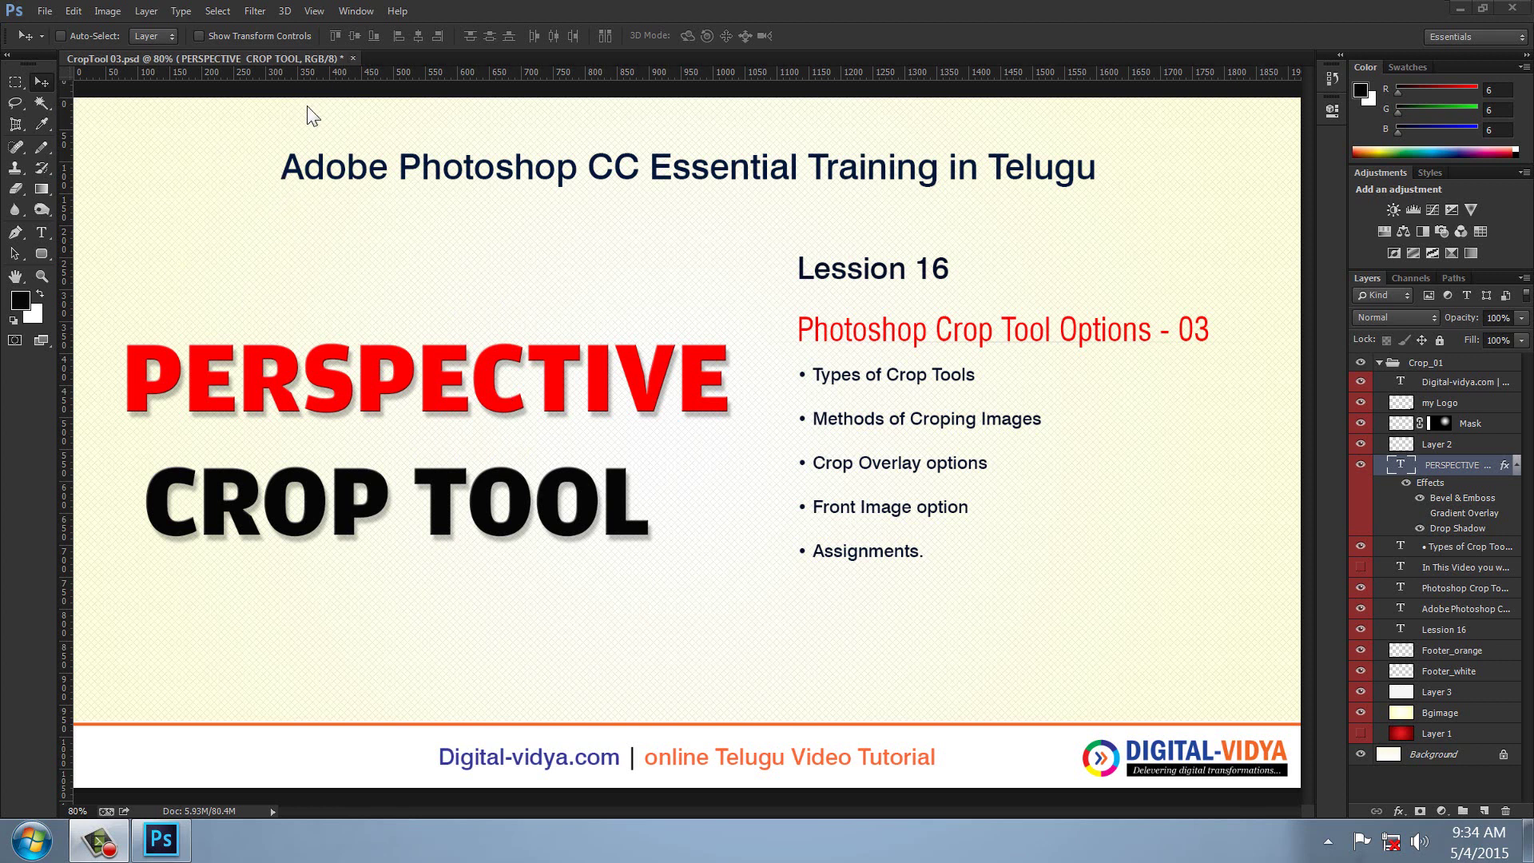
# - Close CropTool 03.psd without saving its changes and open 219_C.jpg from the Gold folder
pyautogui.click(353, 58)
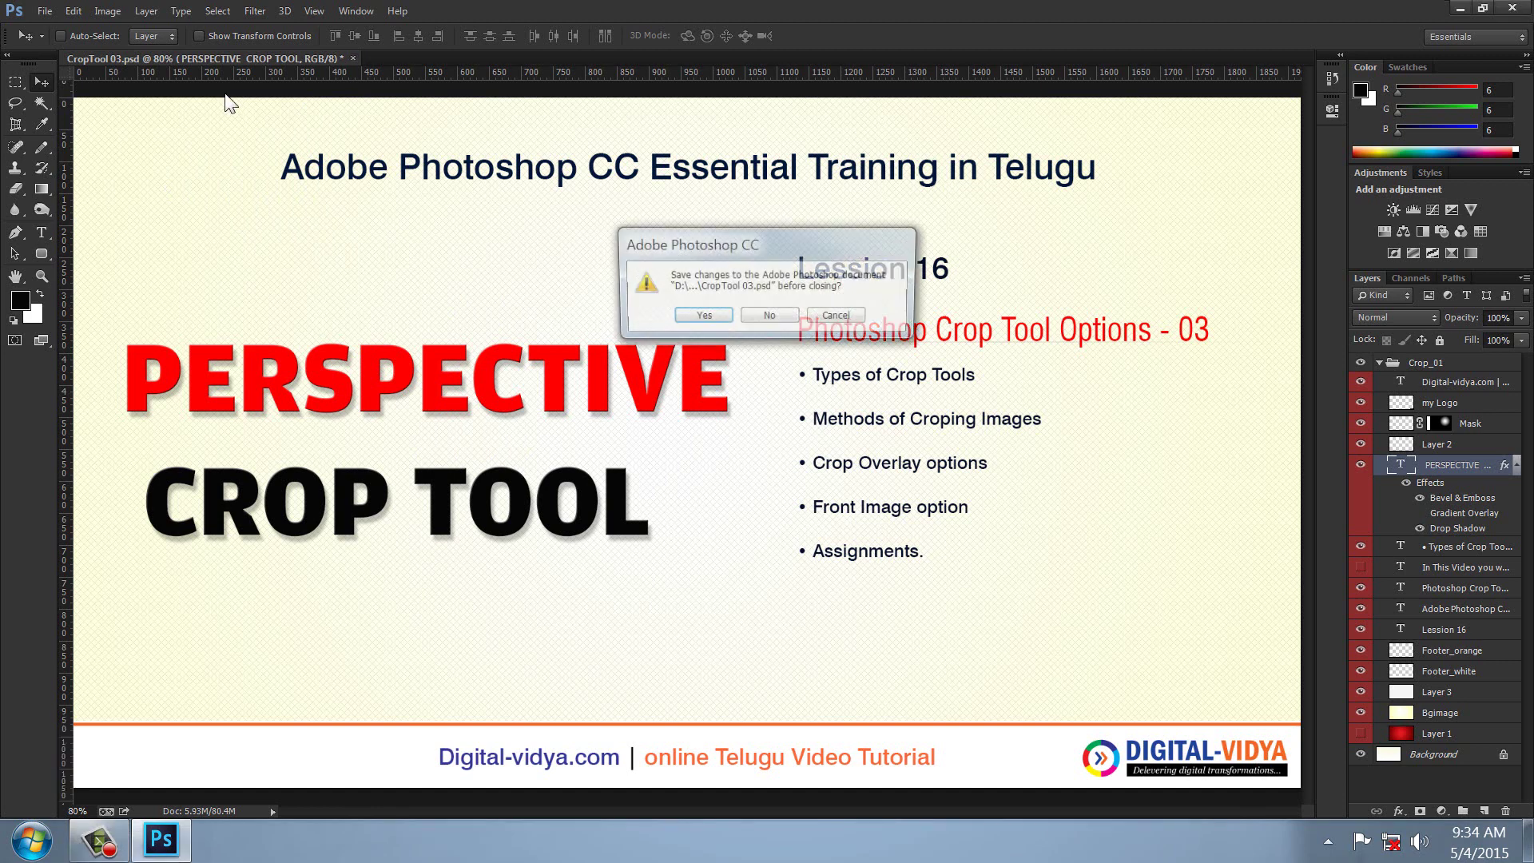
pyautogui.click(797, 311)
pyautogui.click(42, 16)
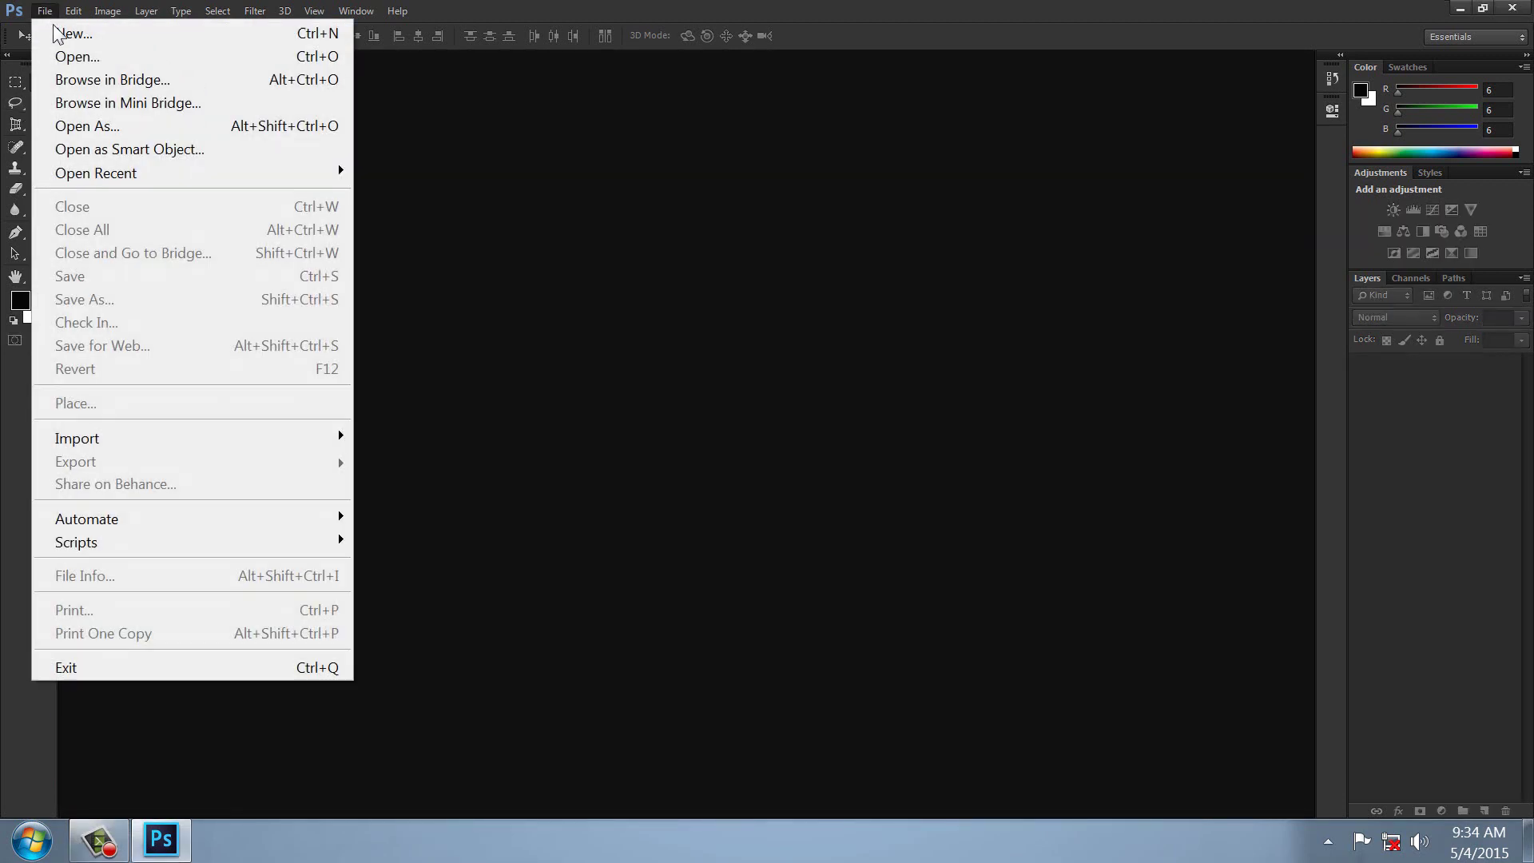
pyautogui.click(66, 51)
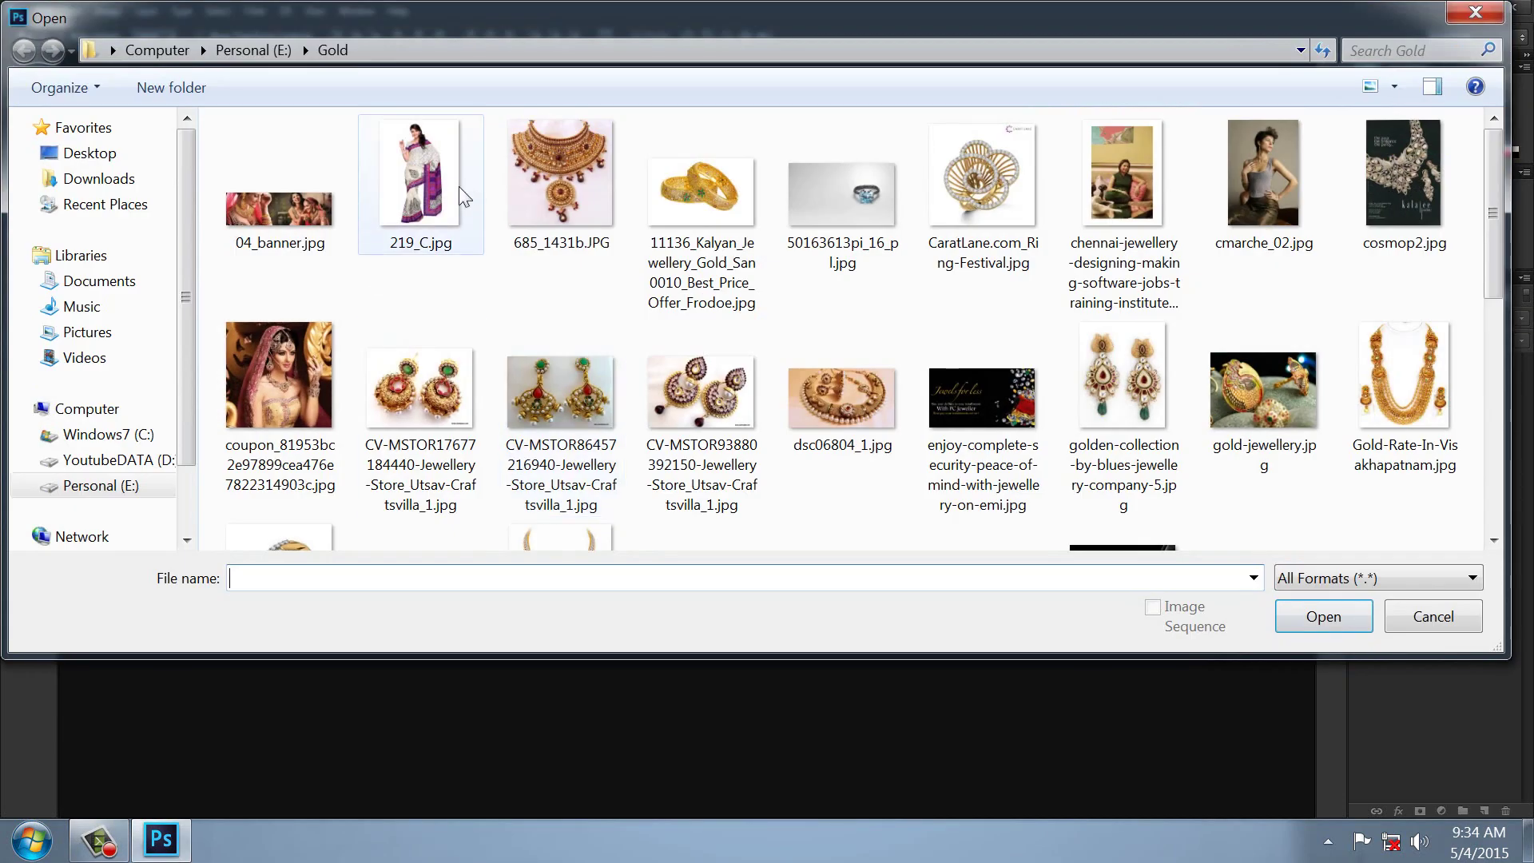
pyautogui.doubleClick(427, 179)
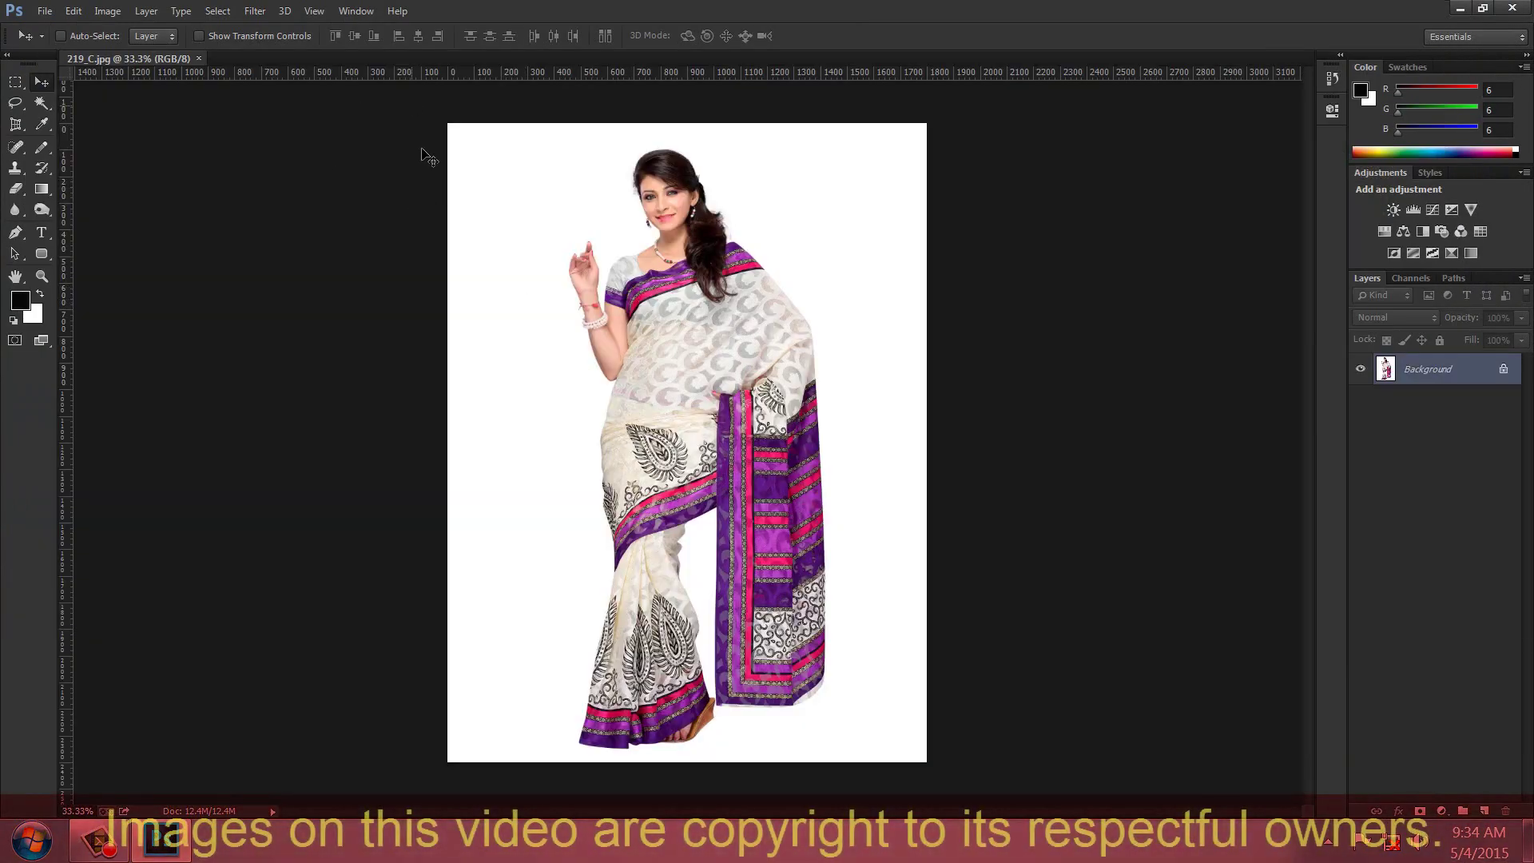
# - Examine the model photo at 100% zoom, from the saree details up to the face
pyautogui.click(314, 11)
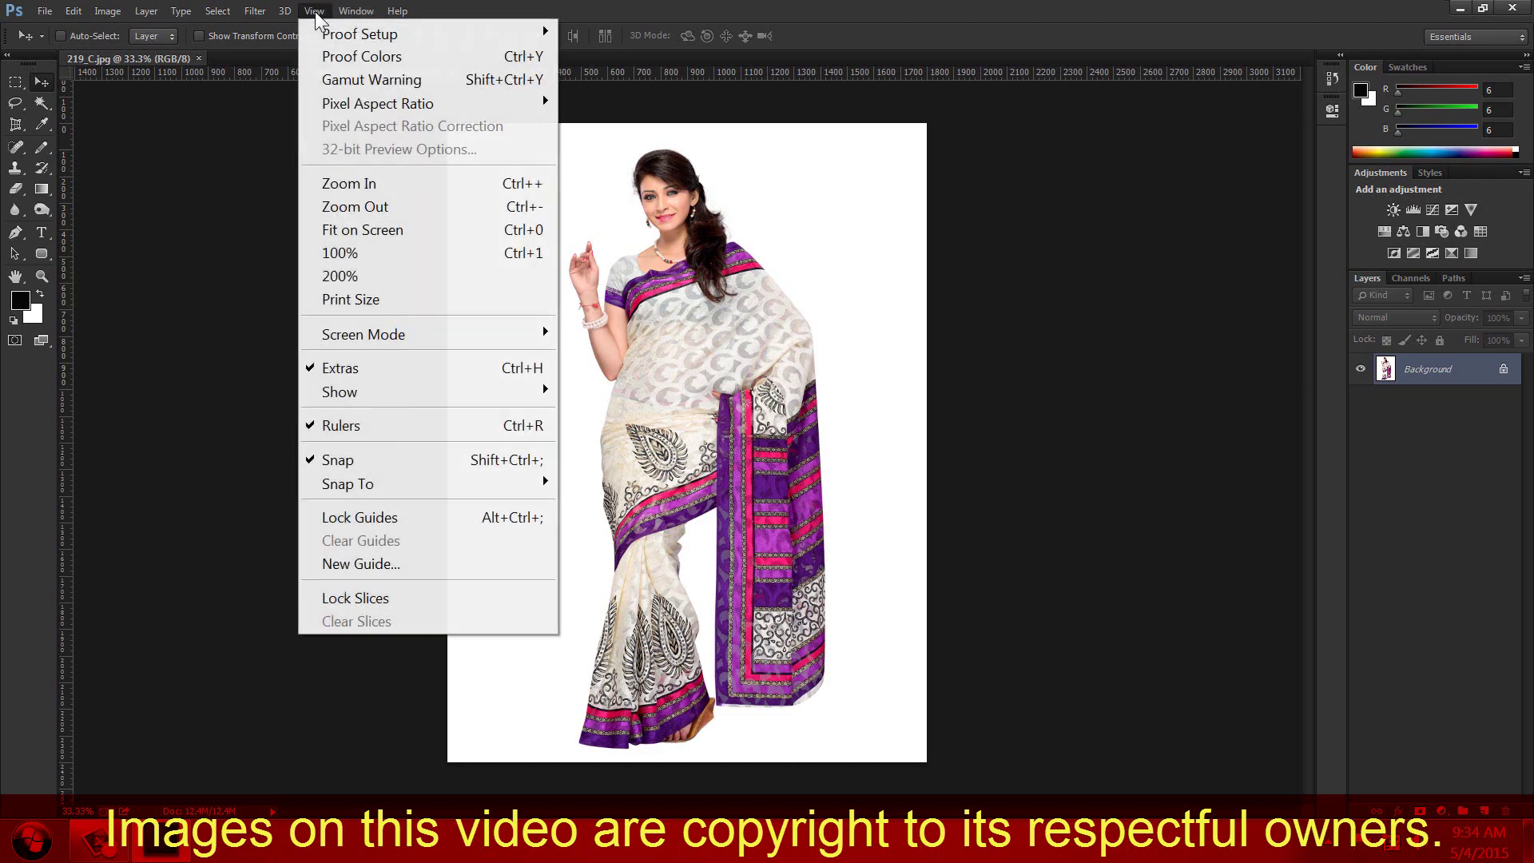
pyautogui.click(801, 11)
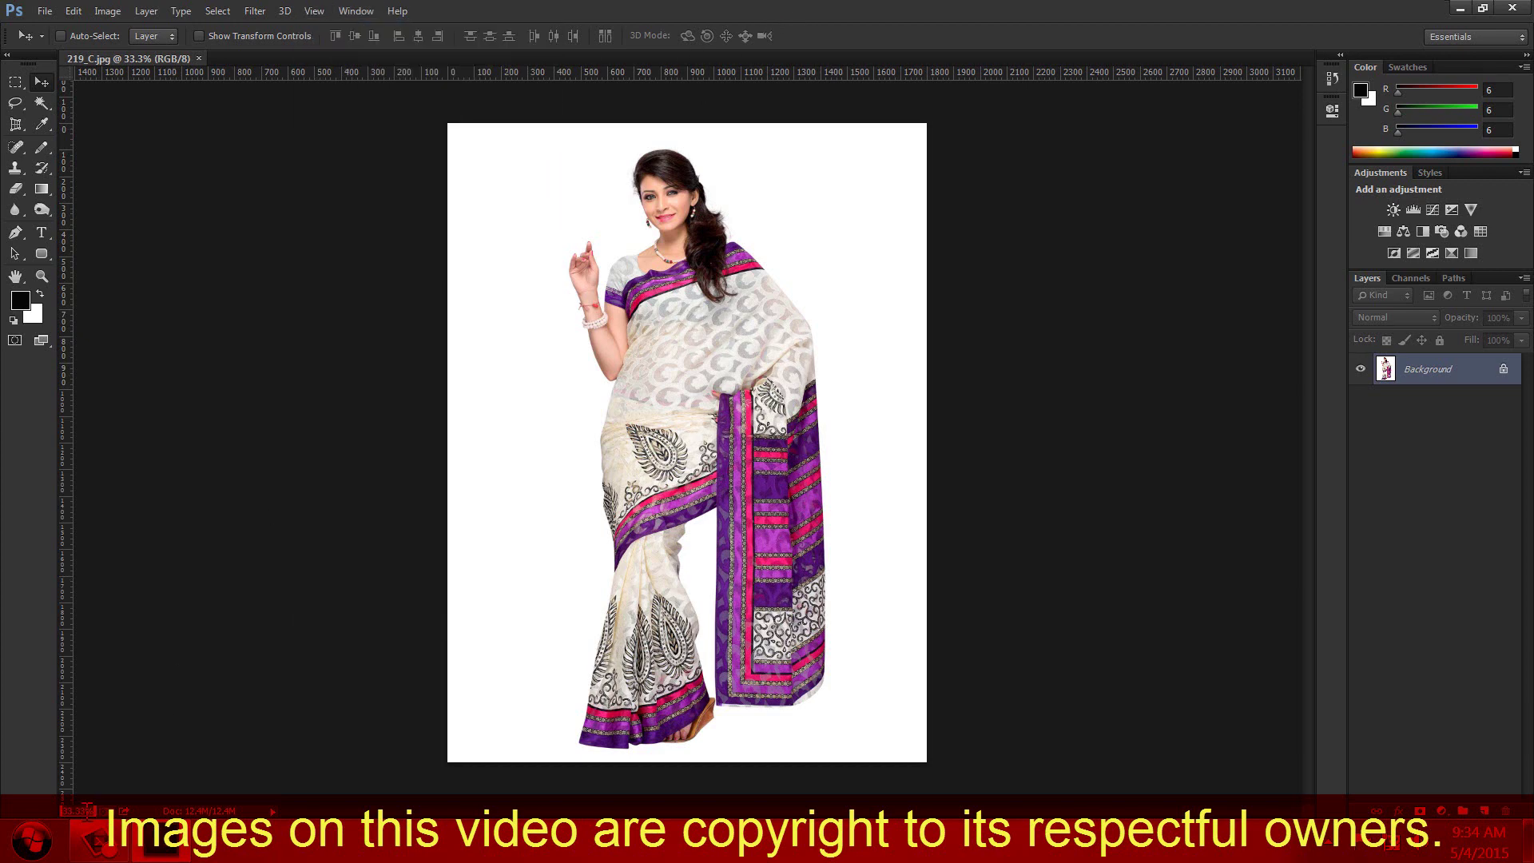
pyautogui.write('100')
pyautogui.press('Return')
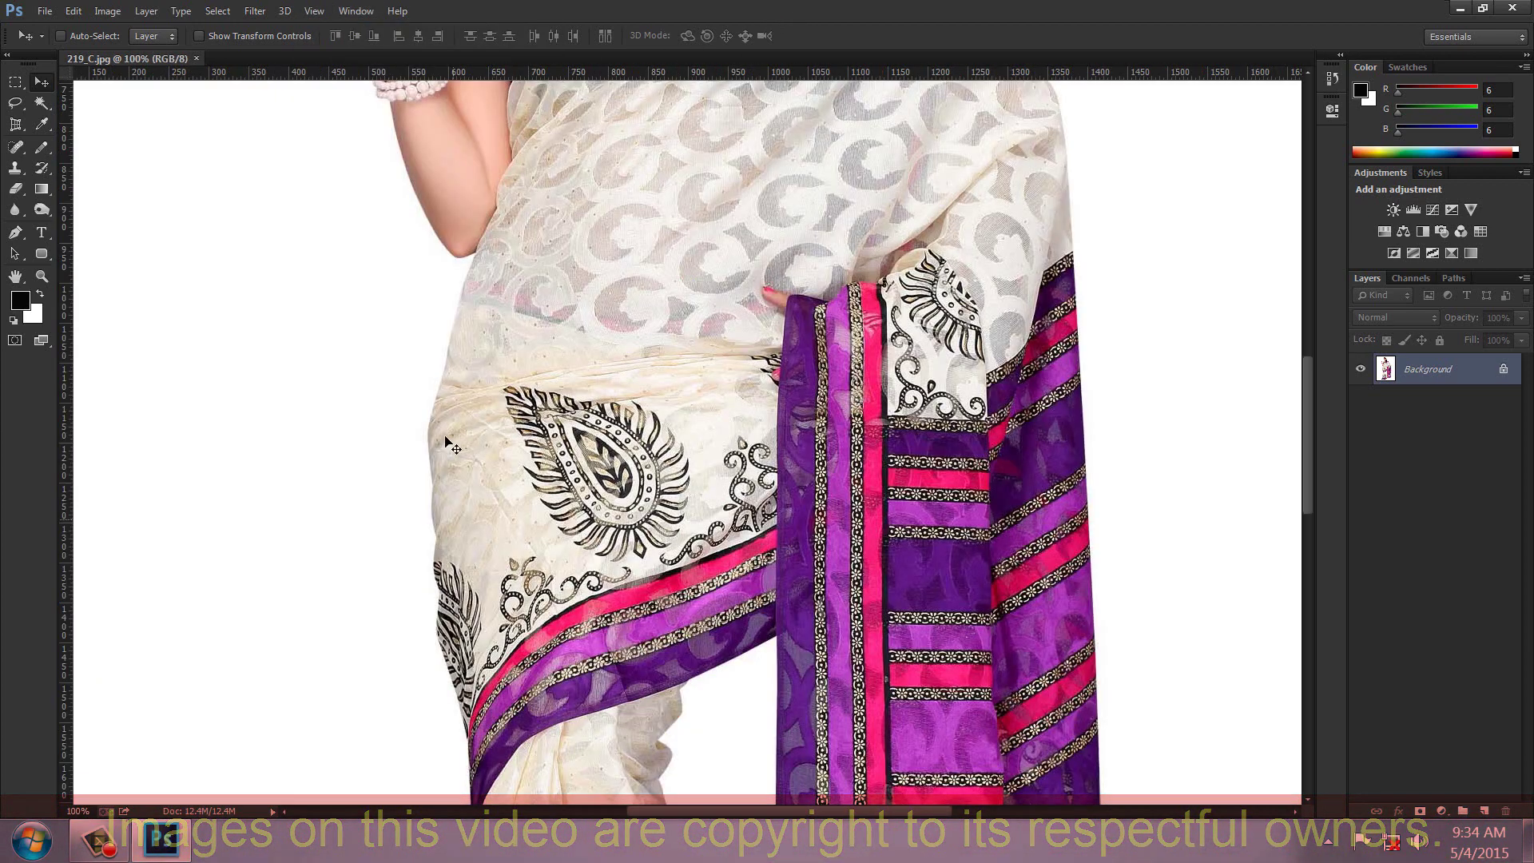
pyautogui.click(16, 277)
pyautogui.moveTo(565, 274); pyautogui.dragTo(664, 327)
pyautogui.moveTo(660, 510); pyautogui.dragTo(683, 582)
pyautogui.moveTo(694, 310); pyautogui.dragTo(672, 461)
pyautogui.moveTo(667, 394); pyautogui.dragTo(676, 358)
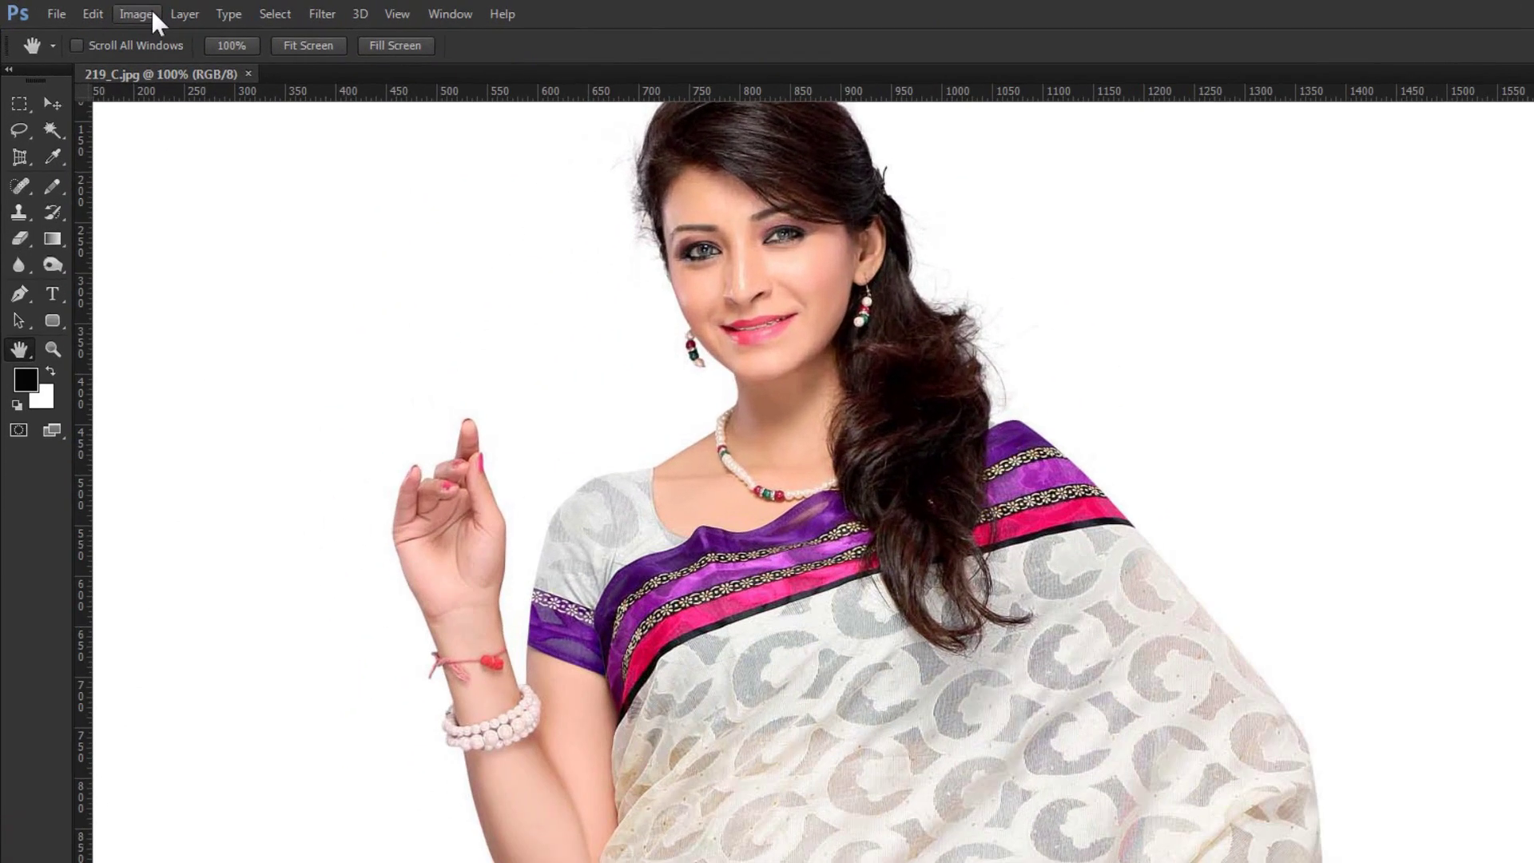
# - Check the photo's pixel dimensions and resolution in the Image Size dialog without changing them
pyautogui.click(107, 11)
pyautogui.click(119, 185)
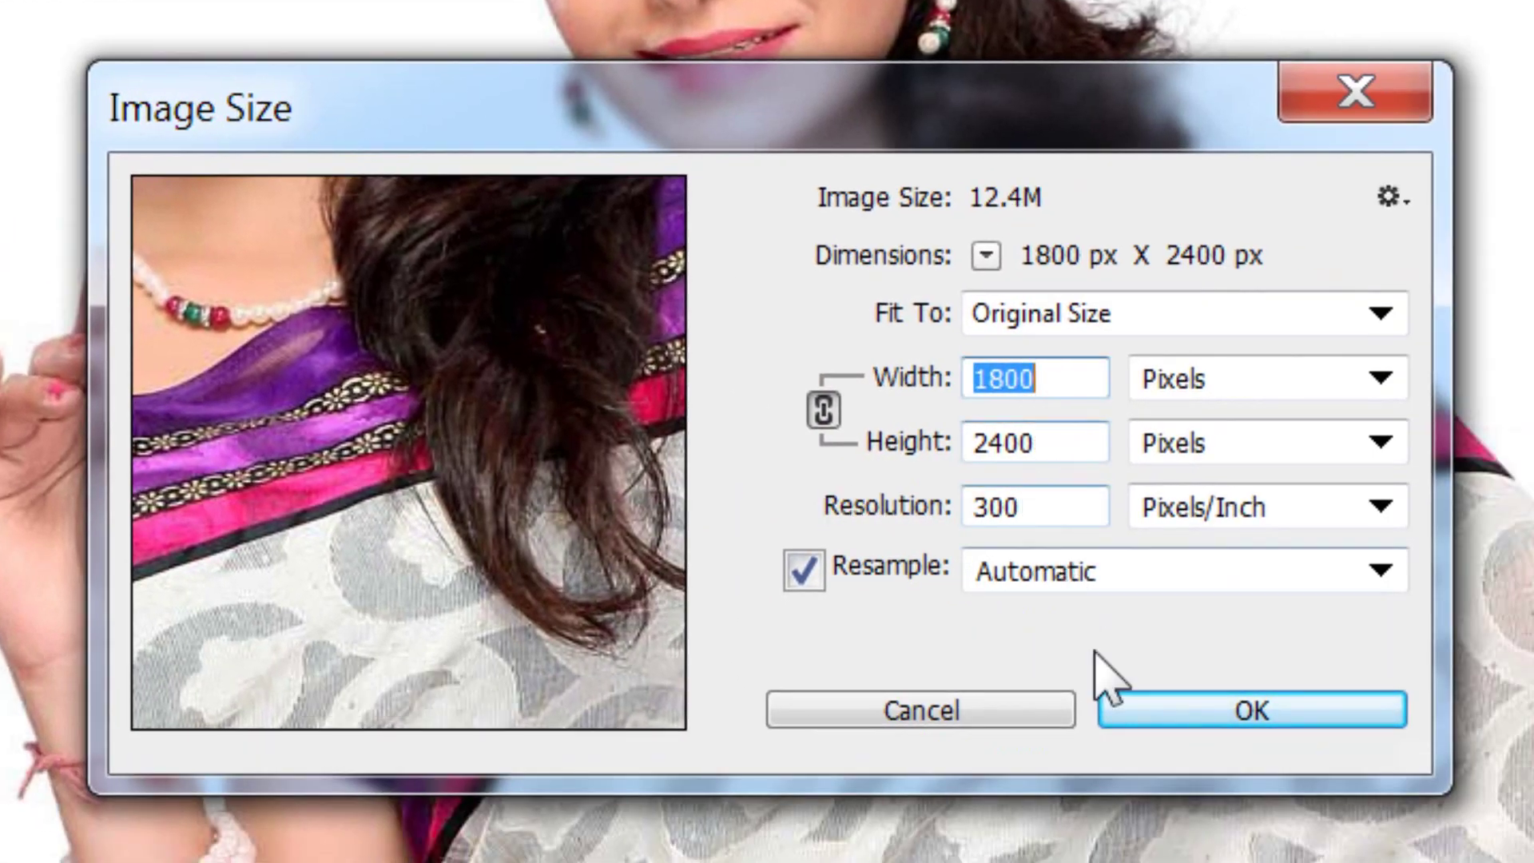
pyautogui.click(1023, 715)
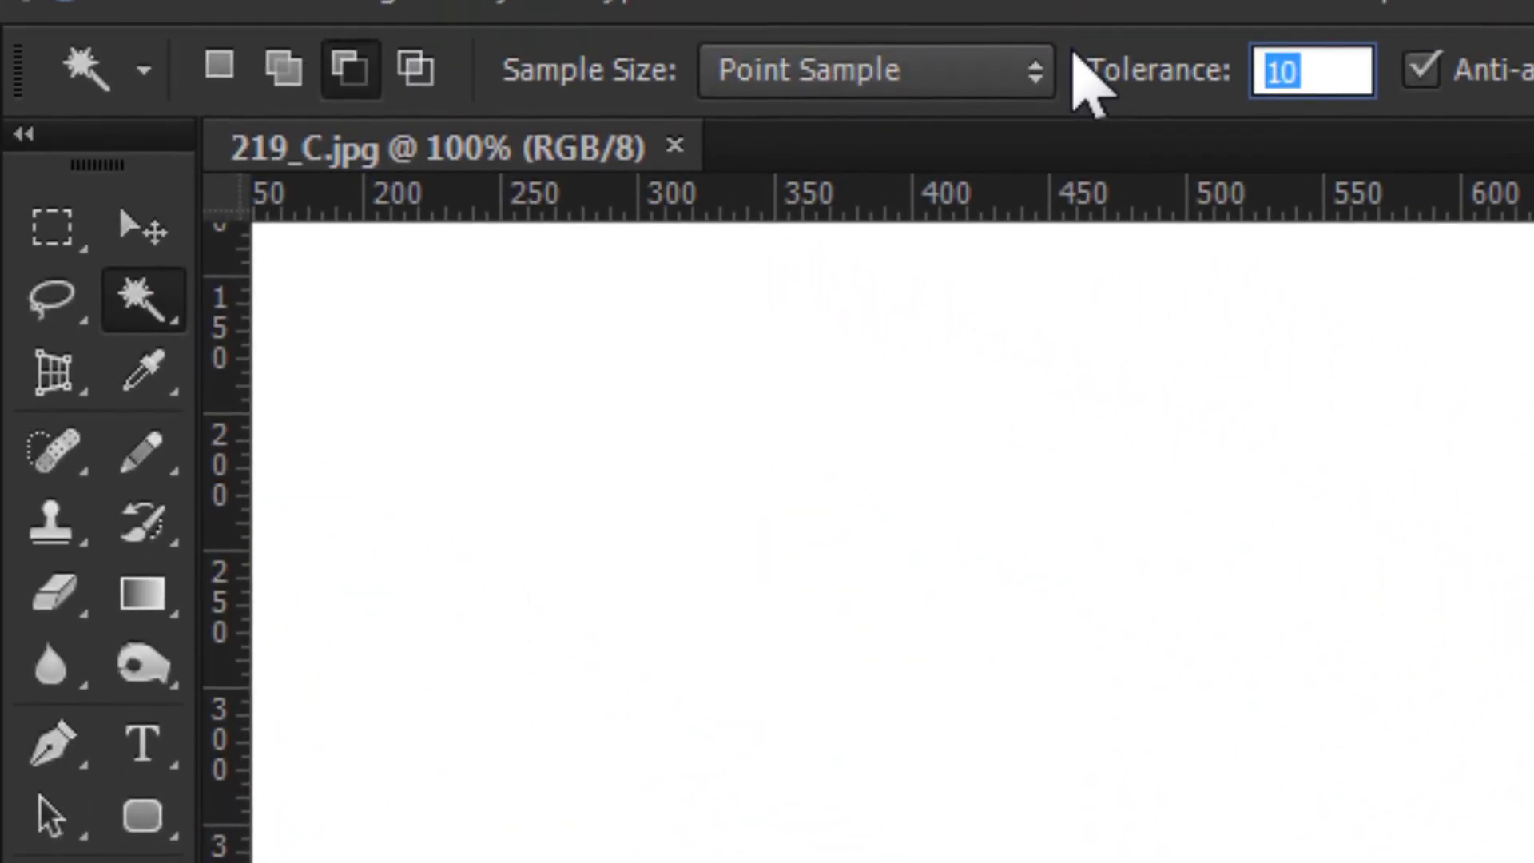
# - Try selecting the white background with the Magic Wand at a tolerance of 100 and inspect the selection edges
pyautogui.write('100')
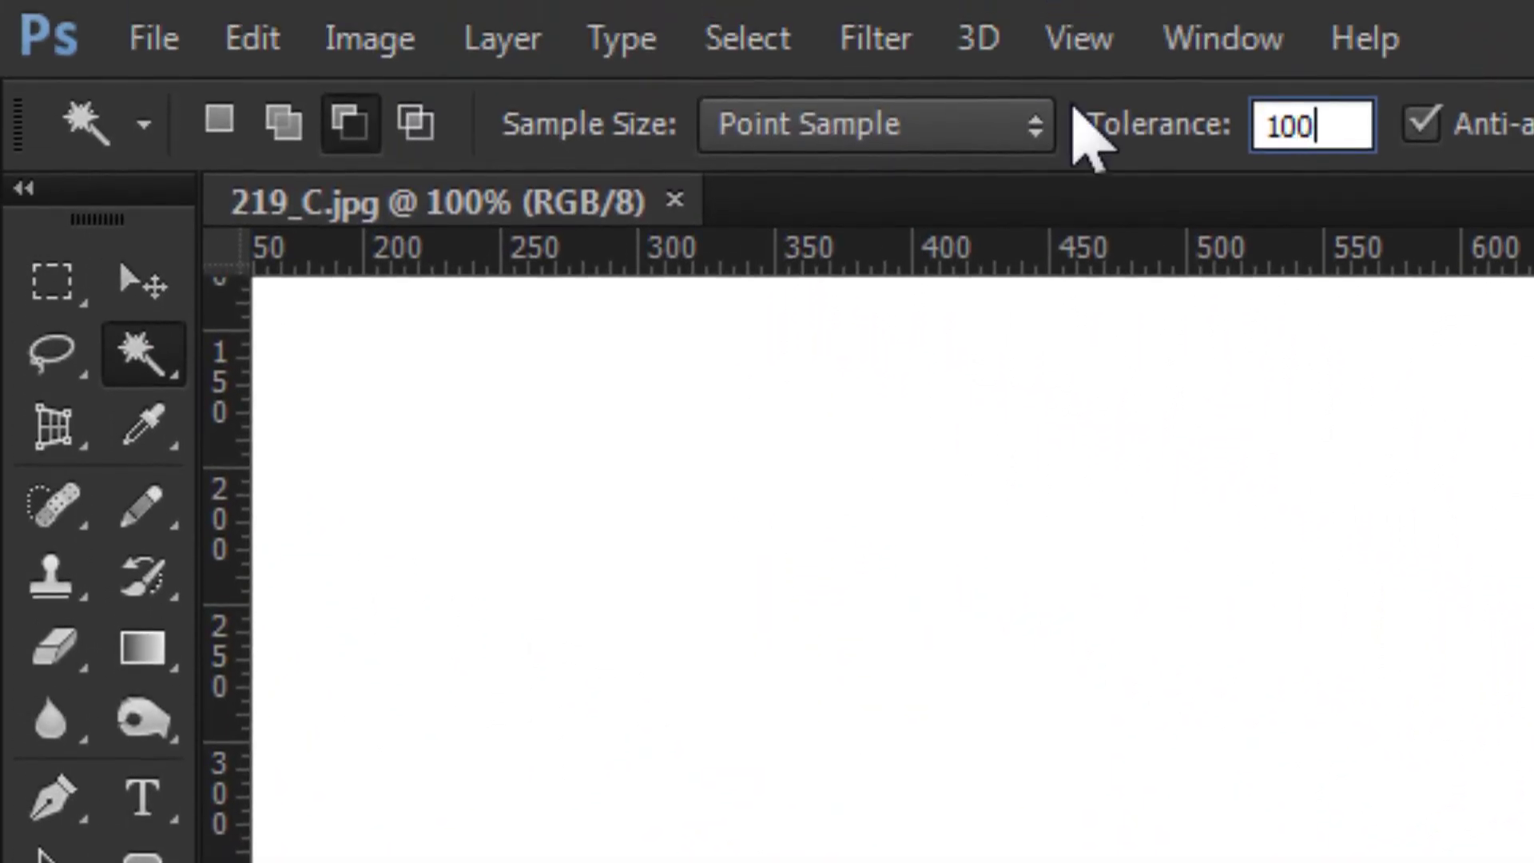
pyautogui.press('Return')
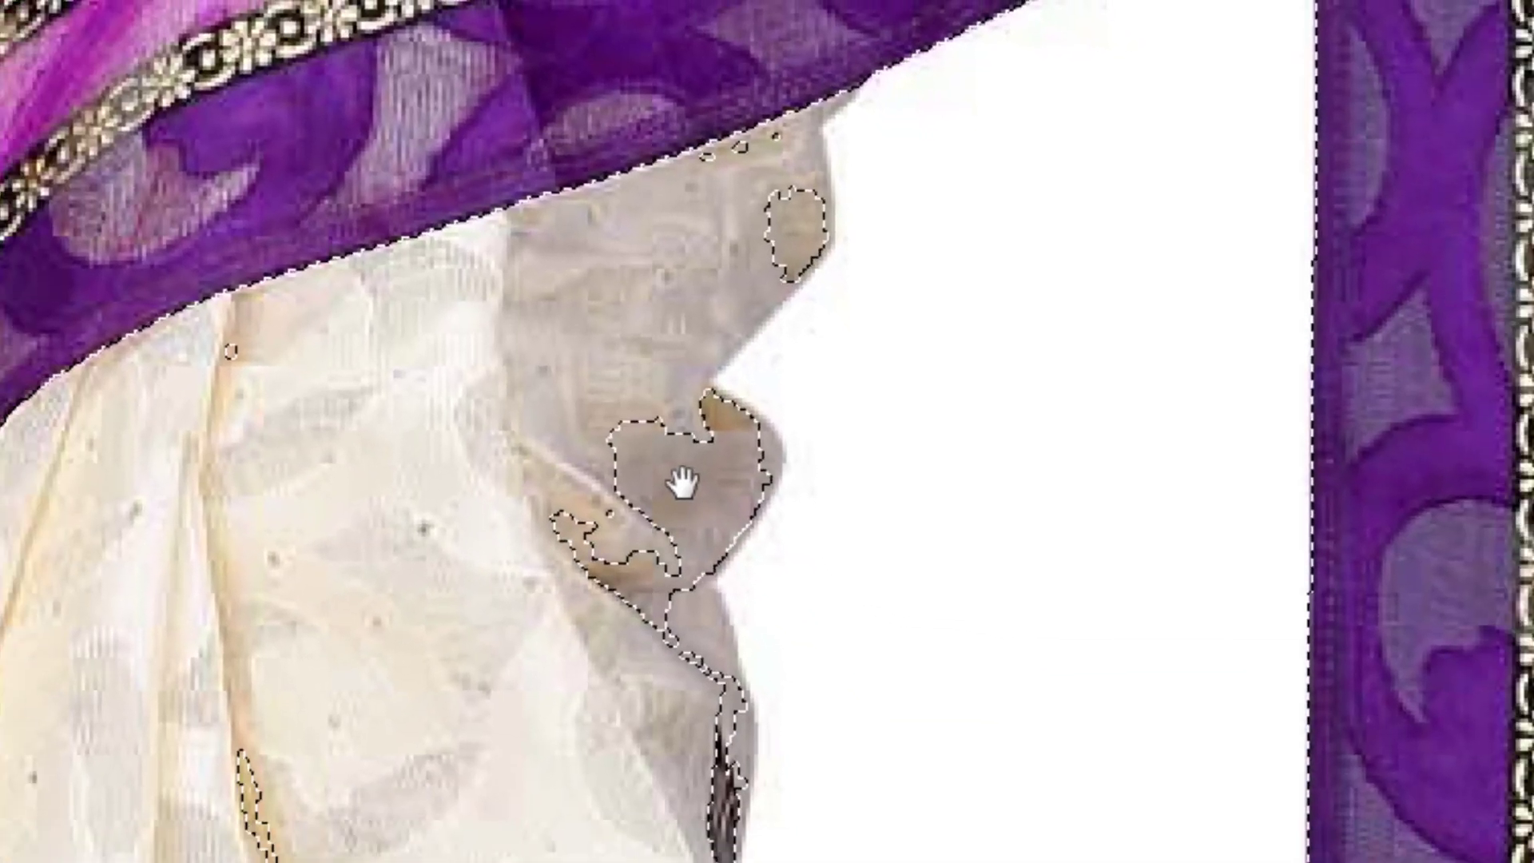
pyautogui.hotkey('ctrl', '-')
pyautogui.hotkey('ctrl', '-')
pyautogui.hotkey('ctrl', '-')
pyautogui.hotkey('ctrl', '-')
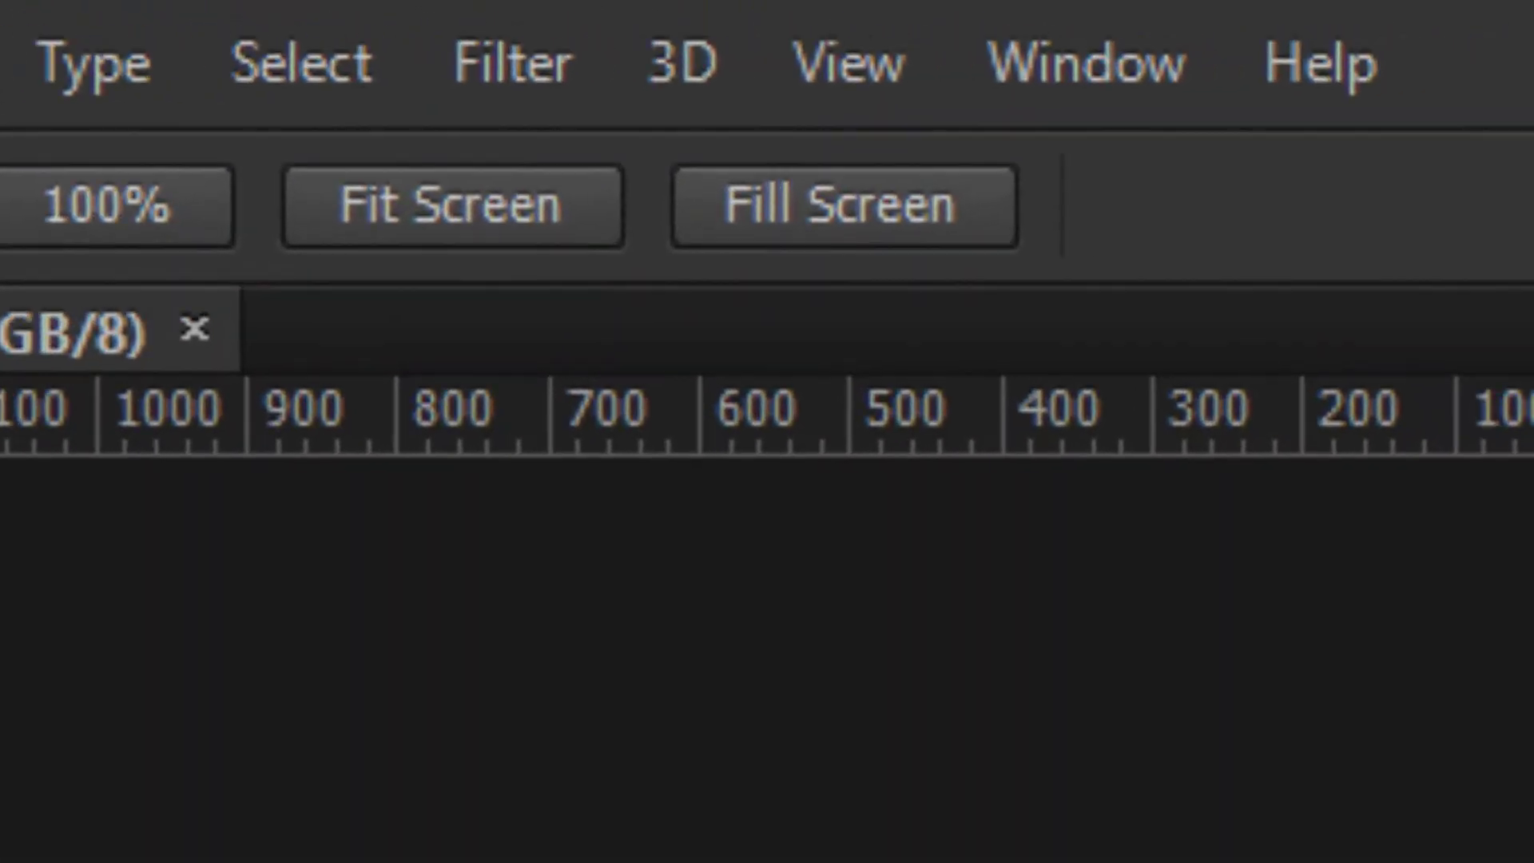
# - Try selecting the white background with the Magic Wand at a tolerance of 32, and deselect it
pyautogui.click(138, 344)
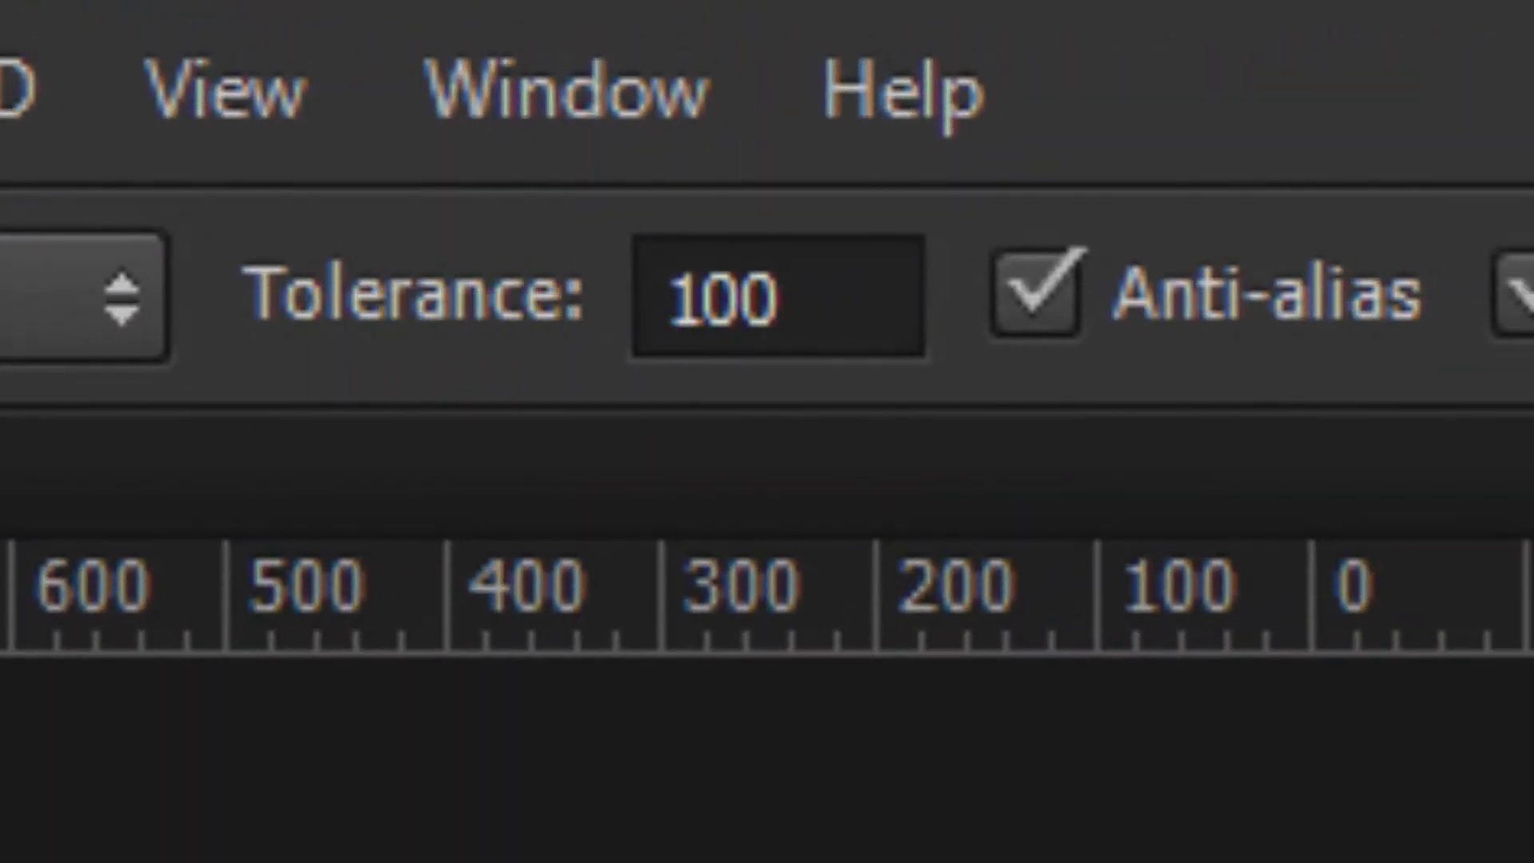
pyautogui.click(822, 298)
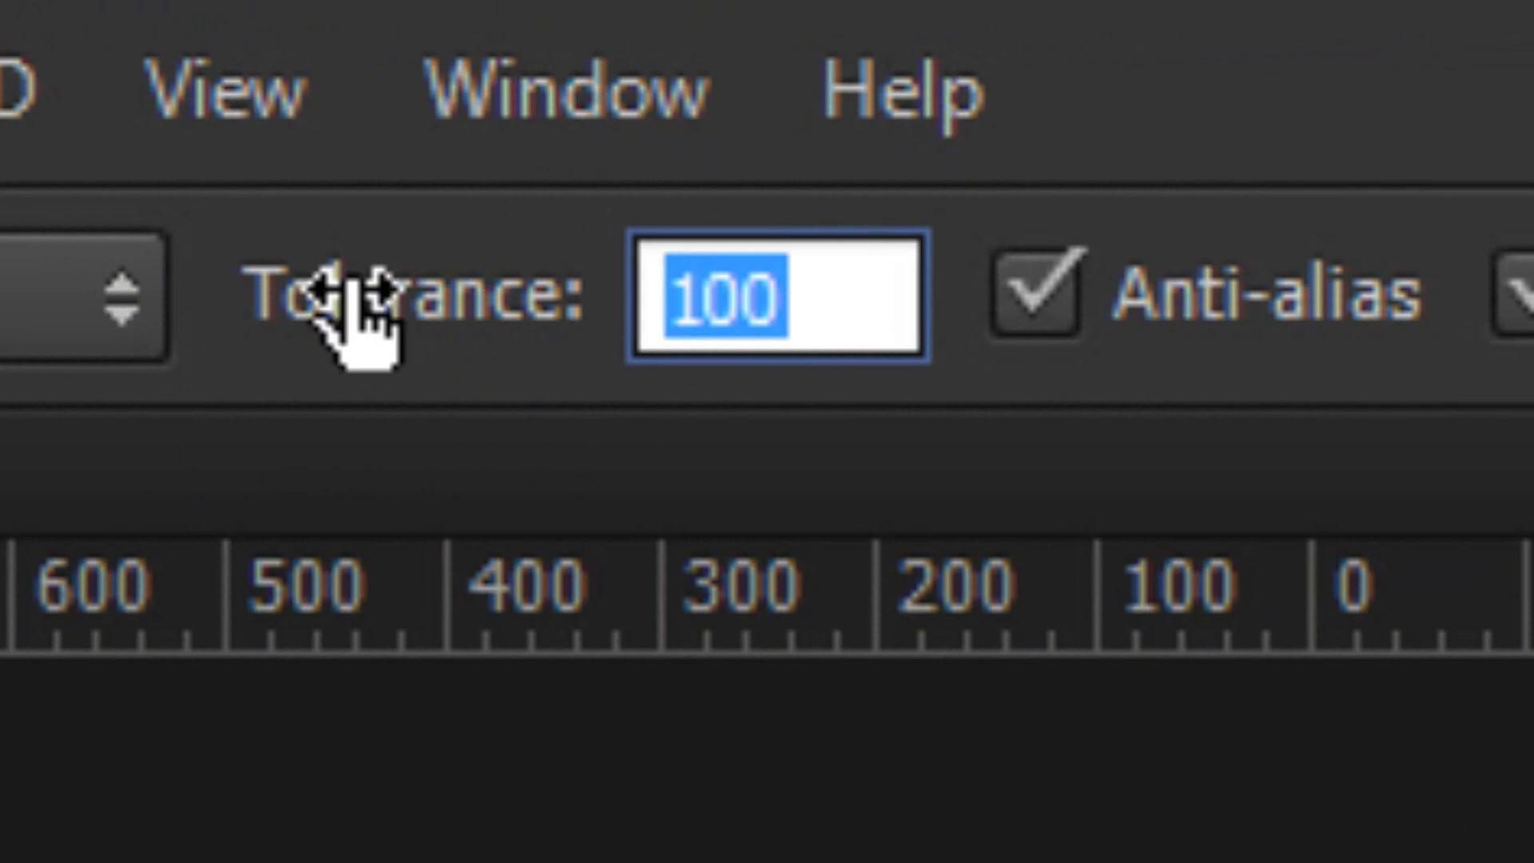
pyautogui.write('32')
pyautogui.press('Return')
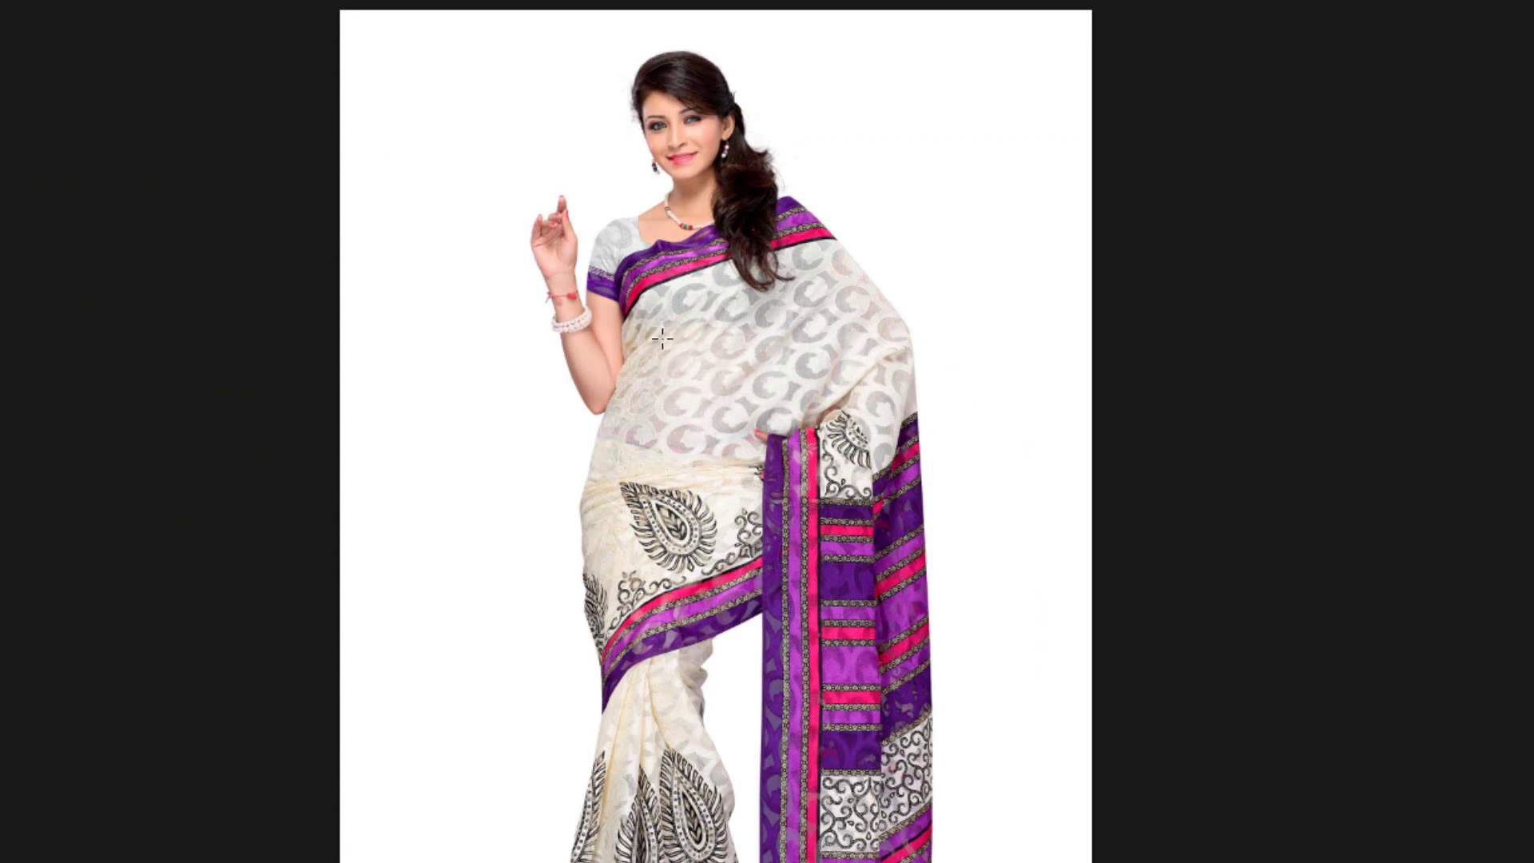
pyautogui.click(901, 148)
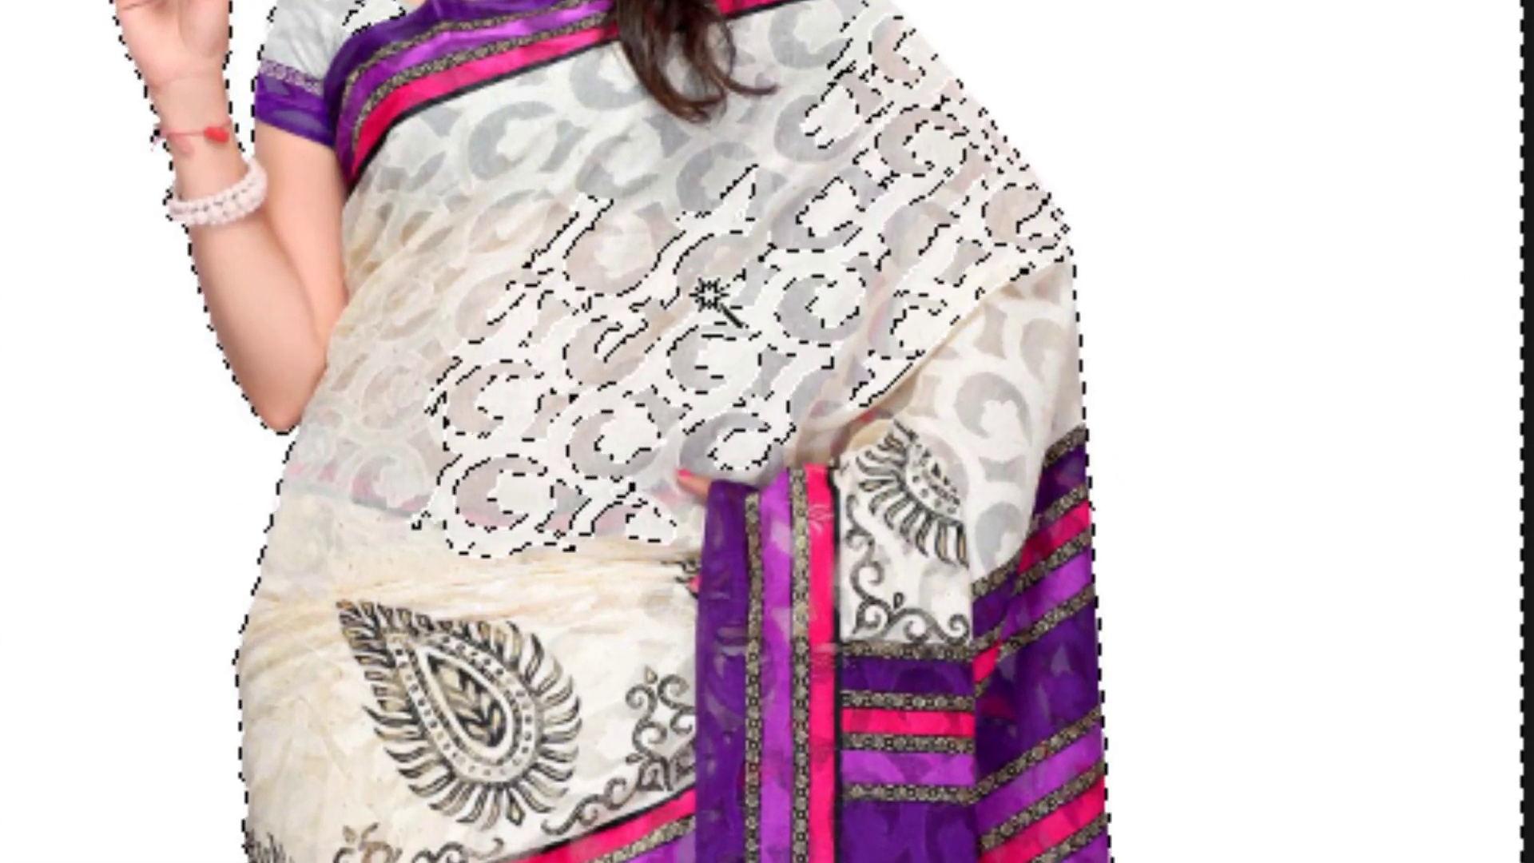
pyautogui.hotkey('ctrl', 'd')
# - Select the white background with the Magic Wand at a tolerance of 10 and invert the selection onto the model
pyautogui.moveTo(663, 240); pyautogui.dragTo(173, 173)
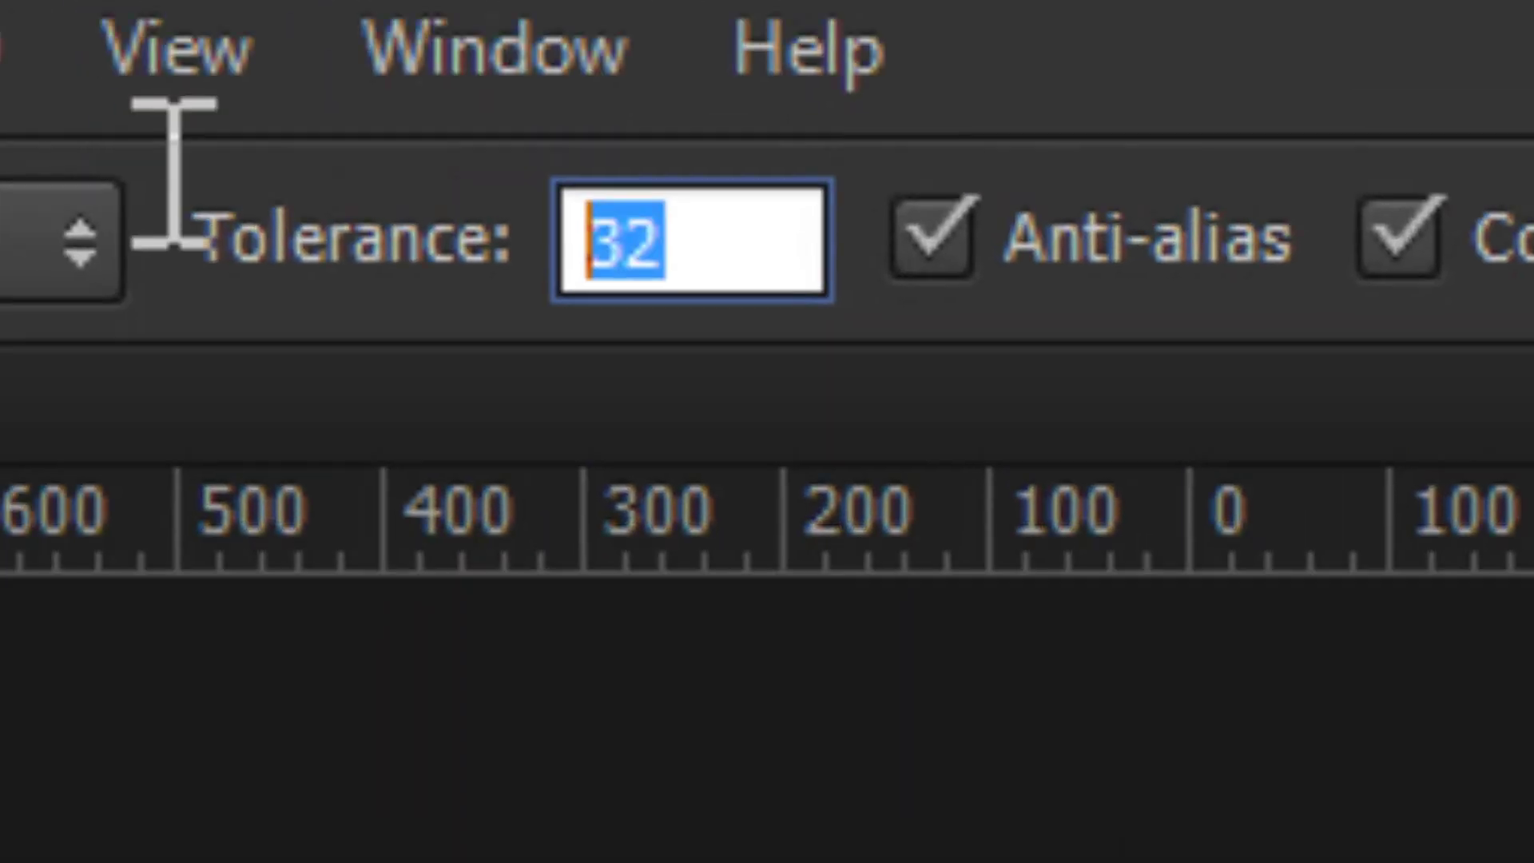
pyautogui.write('10')
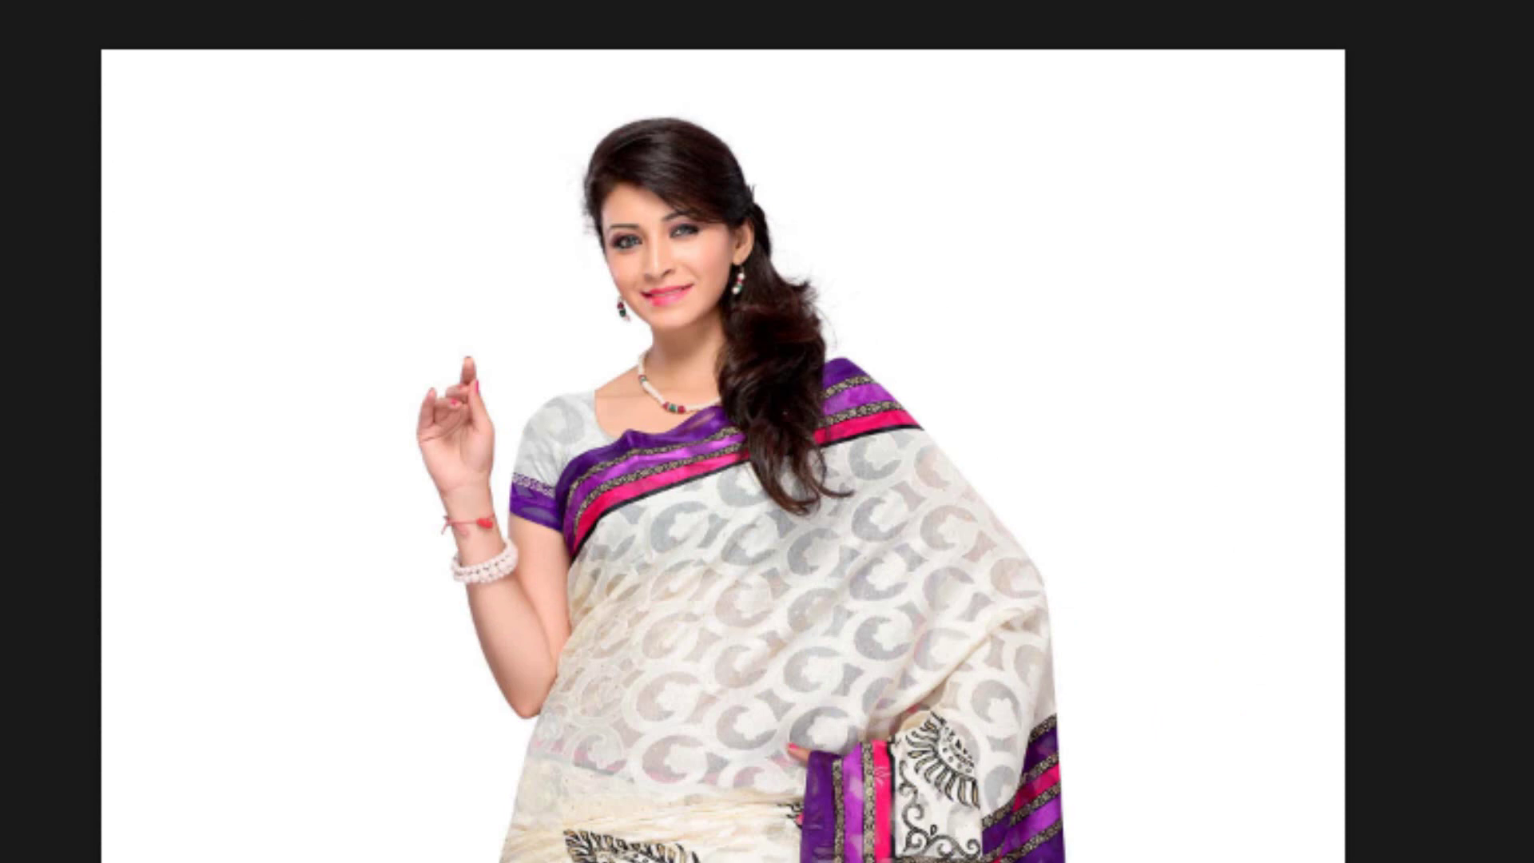
pyautogui.click(979, 284)
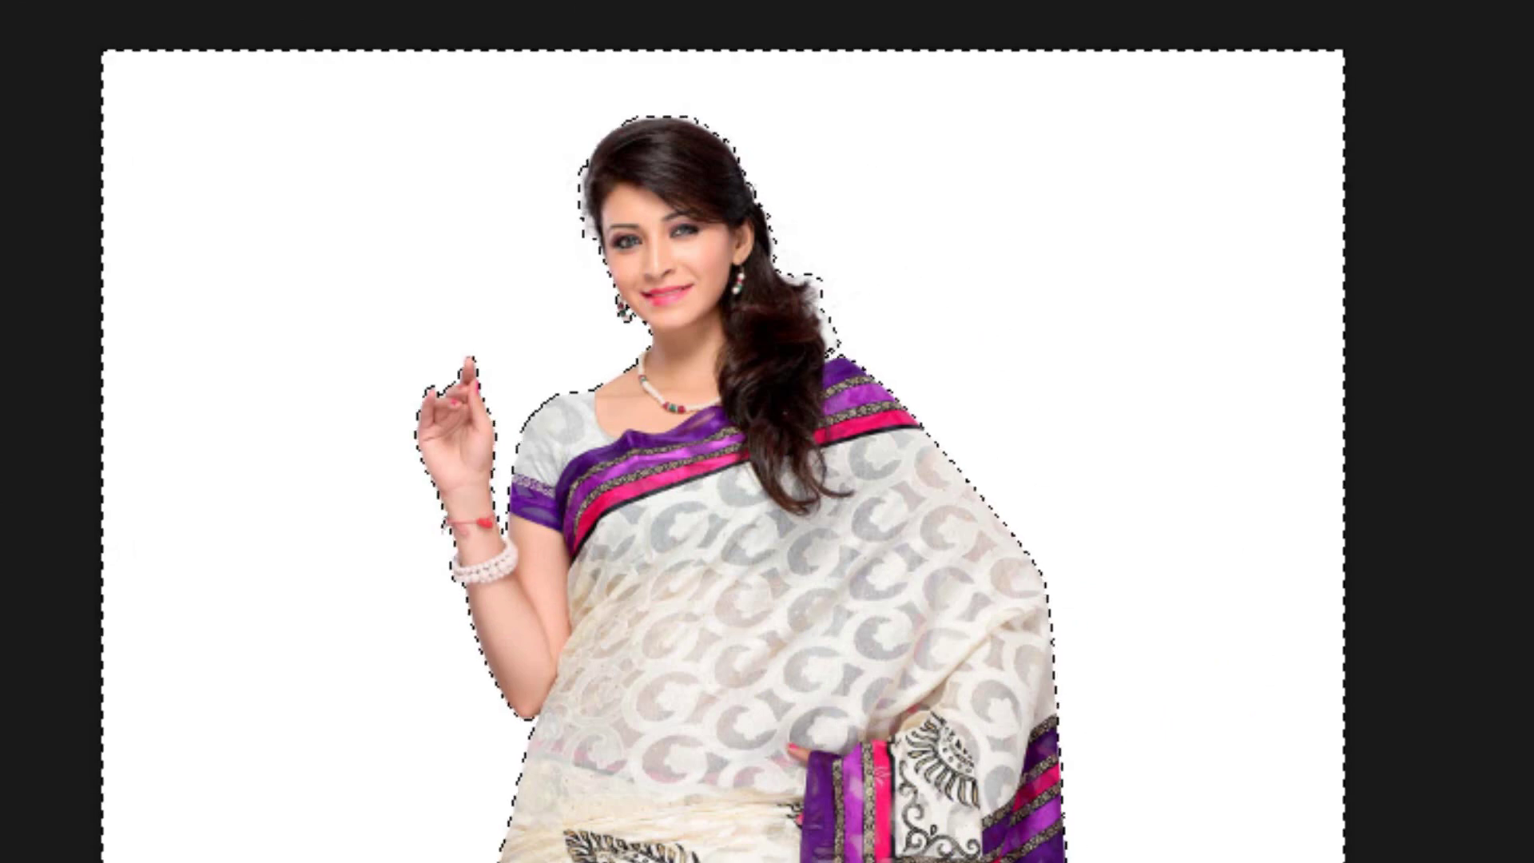
pyautogui.click(243, 4)
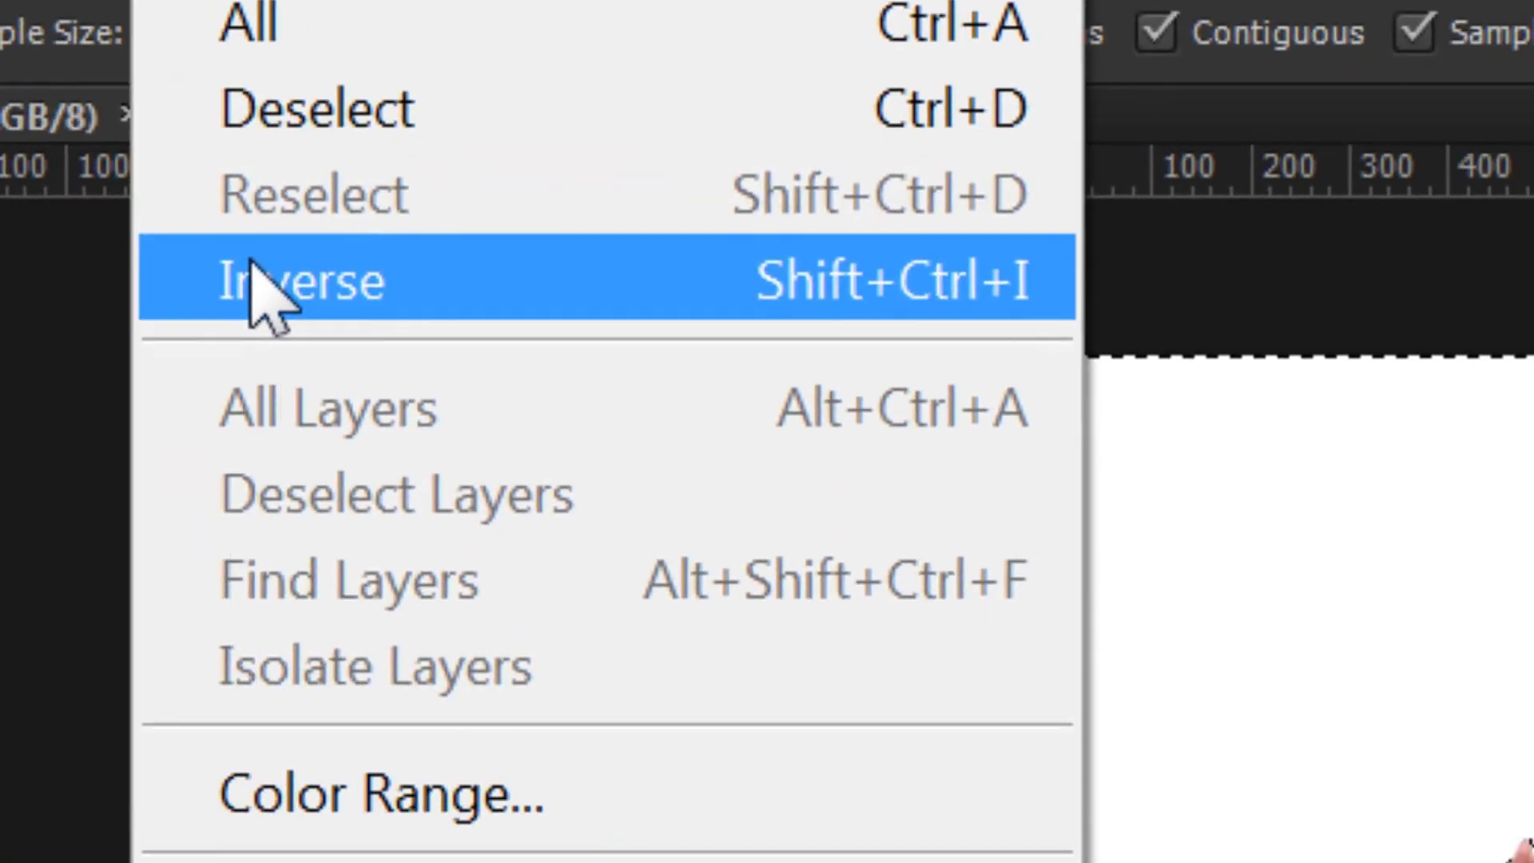
pyautogui.click(302, 364)
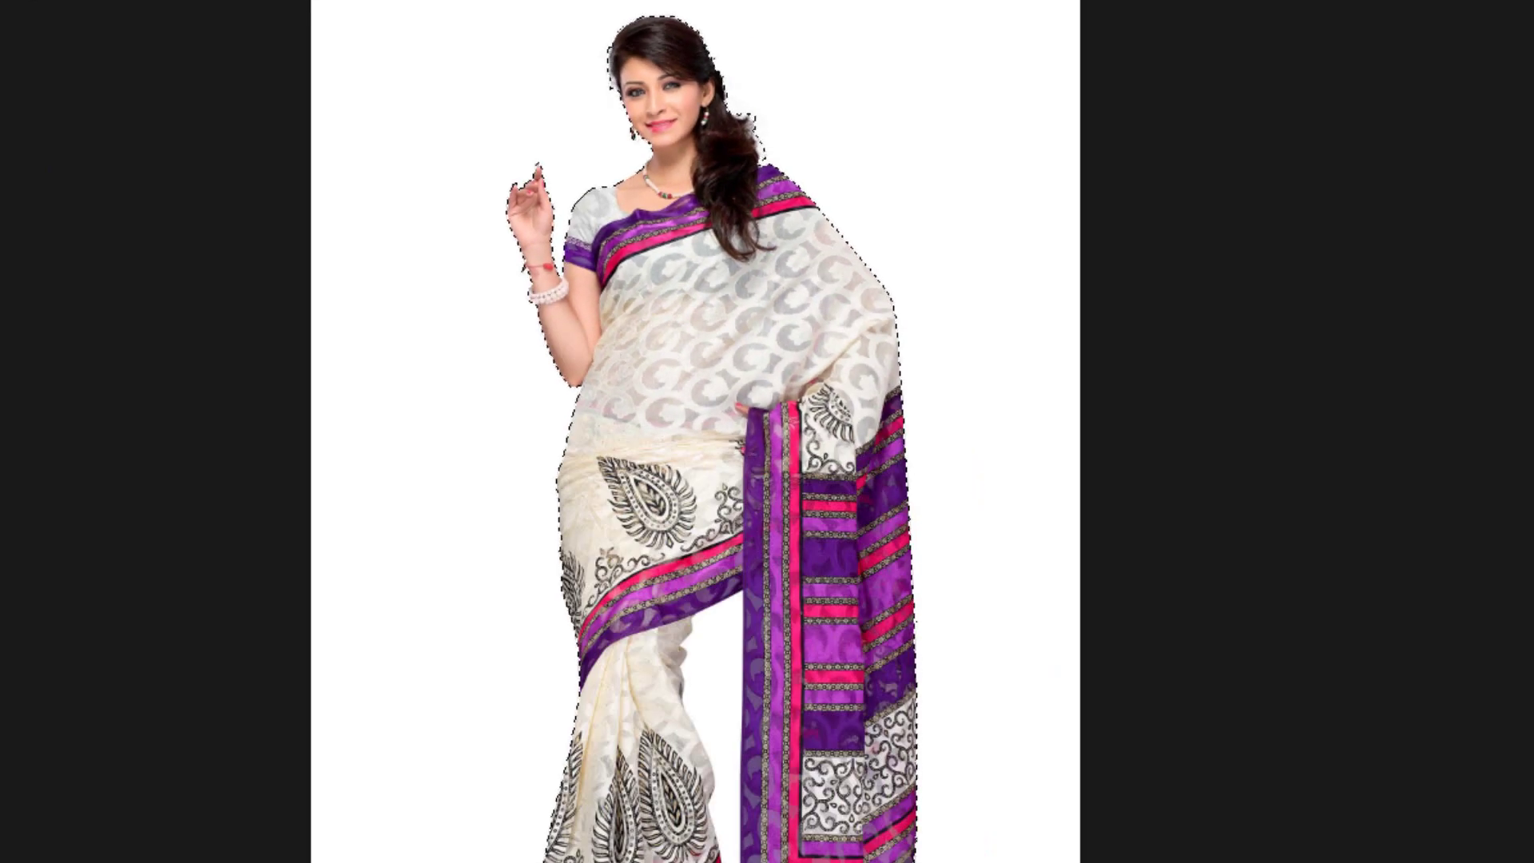
# - Preview the model cutout in Refine Edge and examine its edges up close along the arm, saree and feet
pyautogui.hotkey('ctrl', 'alt', 'r')
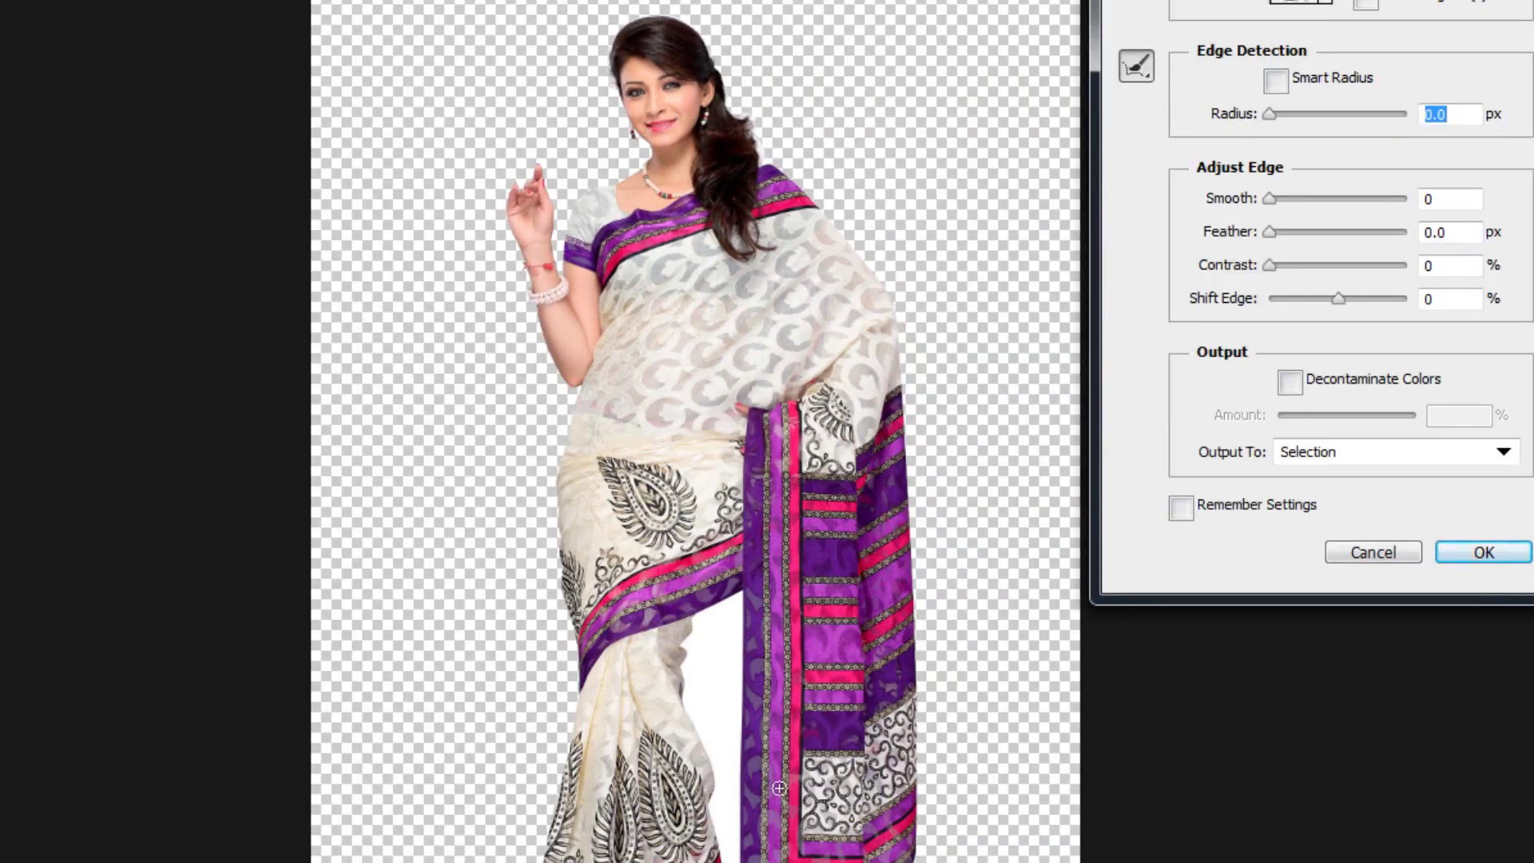
pyautogui.click(1354, 555)
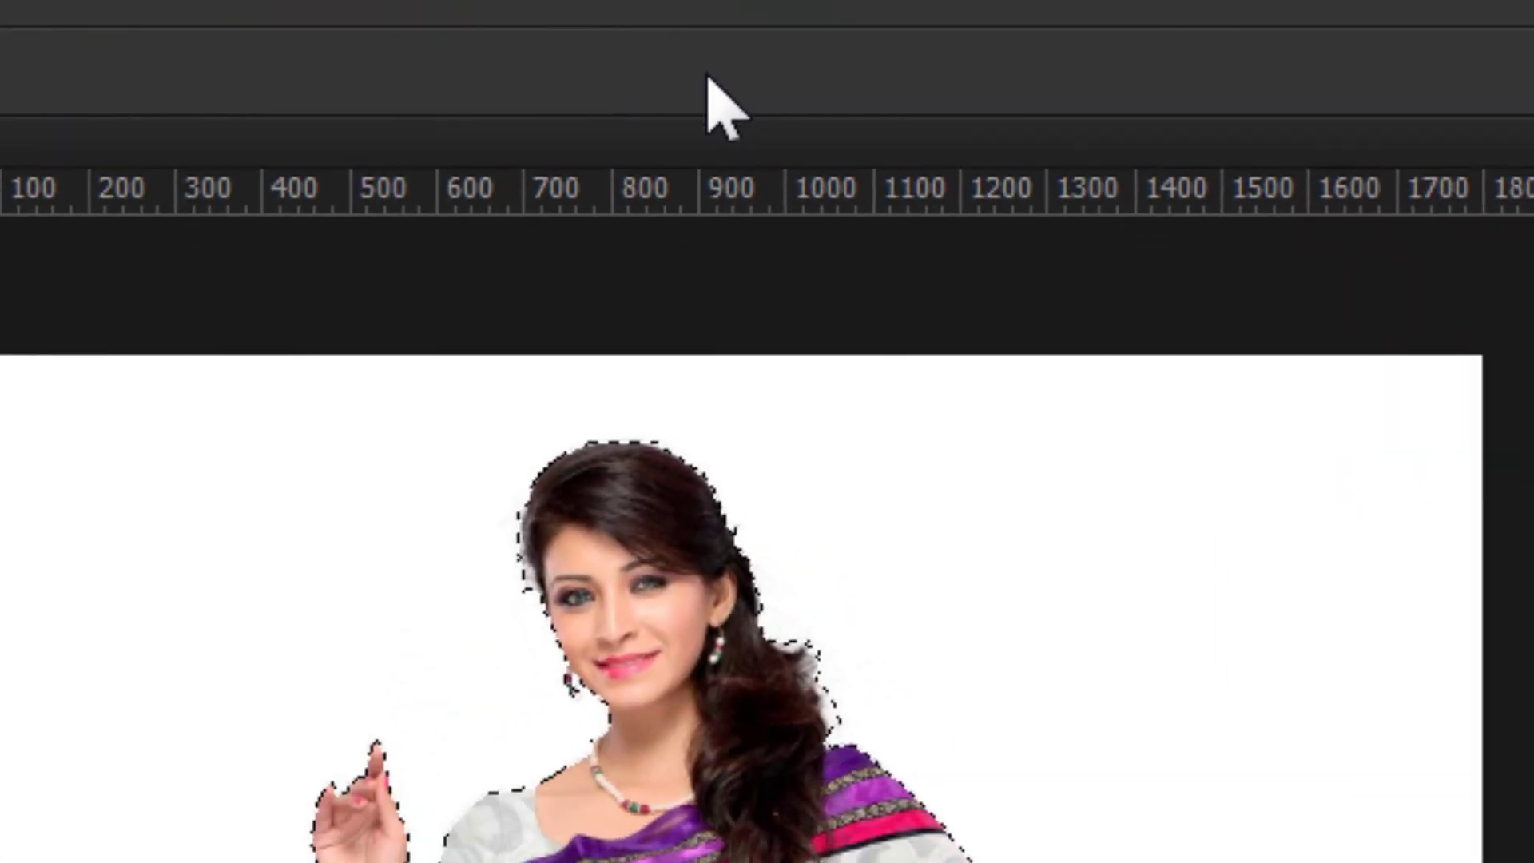
pyautogui.click(717, 104)
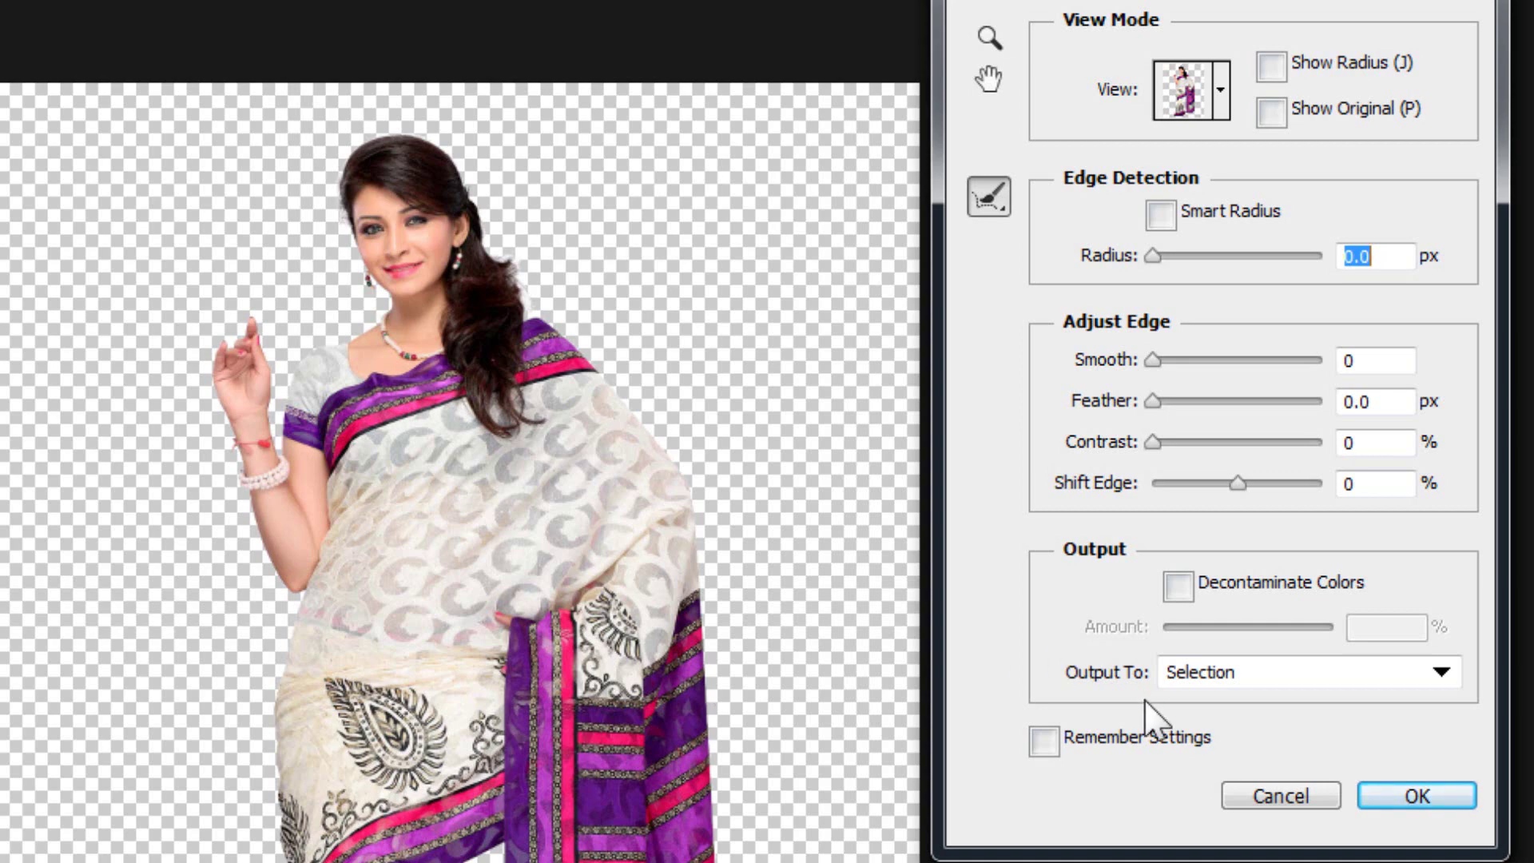
pyautogui.hotkey('ctrl', '+')
pyautogui.hotkey('ctrl', '+')
pyautogui.hotkey('ctrl', '+')
pyautogui.hotkey('ctrl', '+')
pyautogui.hotkey('ctrl', '+')
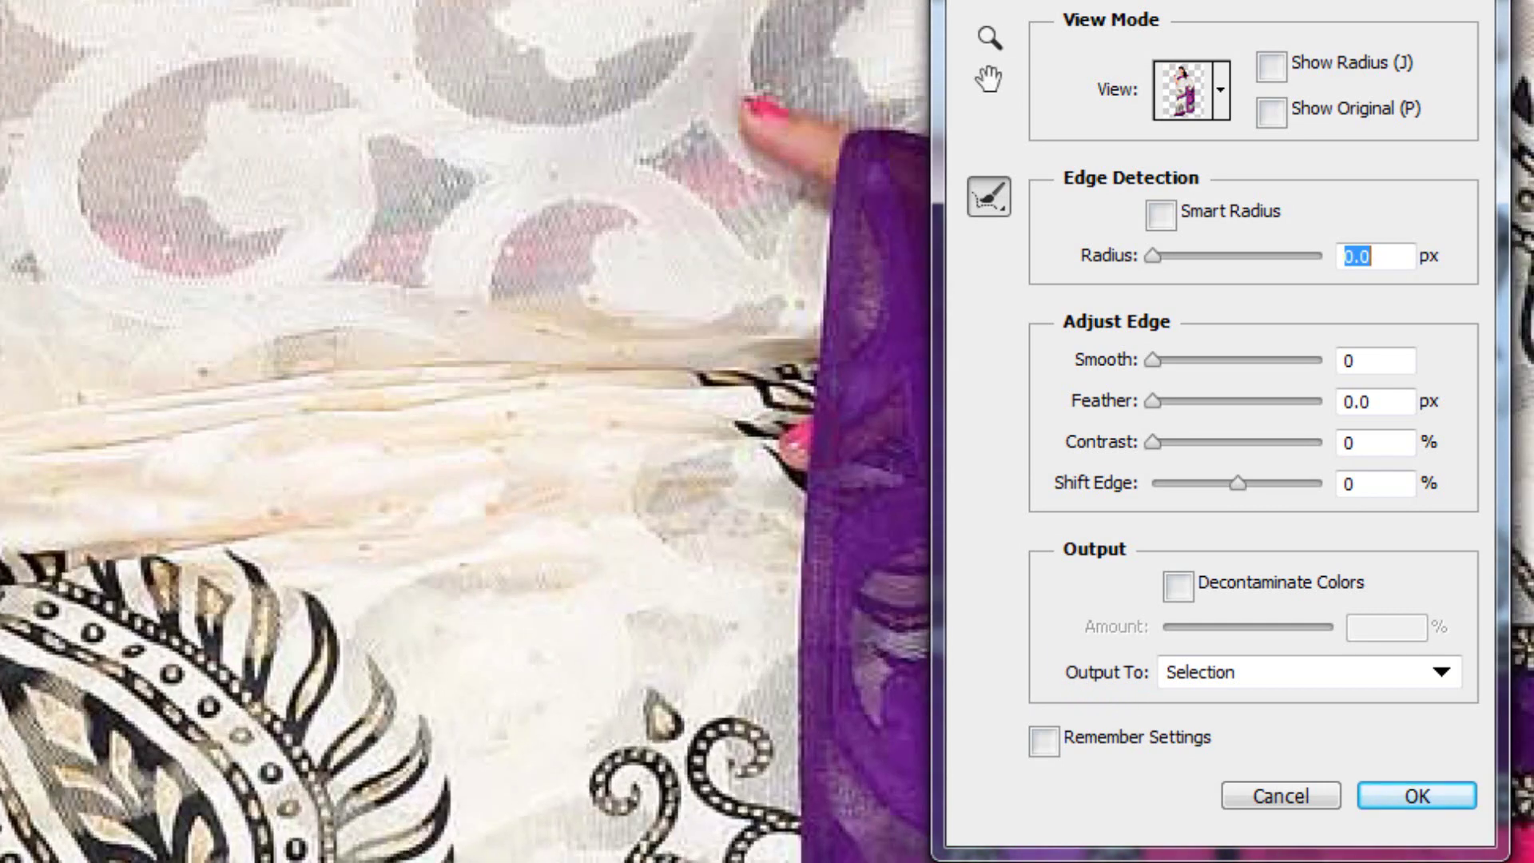
pyautogui.press('space')
pyautogui.moveTo(0, 320); pyautogui.dragTo(3, 822)
pyautogui.moveTo(45, 349); pyautogui.dragTo(345, 862)
pyautogui.moveTo(267, 64); pyautogui.dragTo(351, 649)
pyautogui.moveTo(400, 862); pyautogui.dragTo(43, 499)
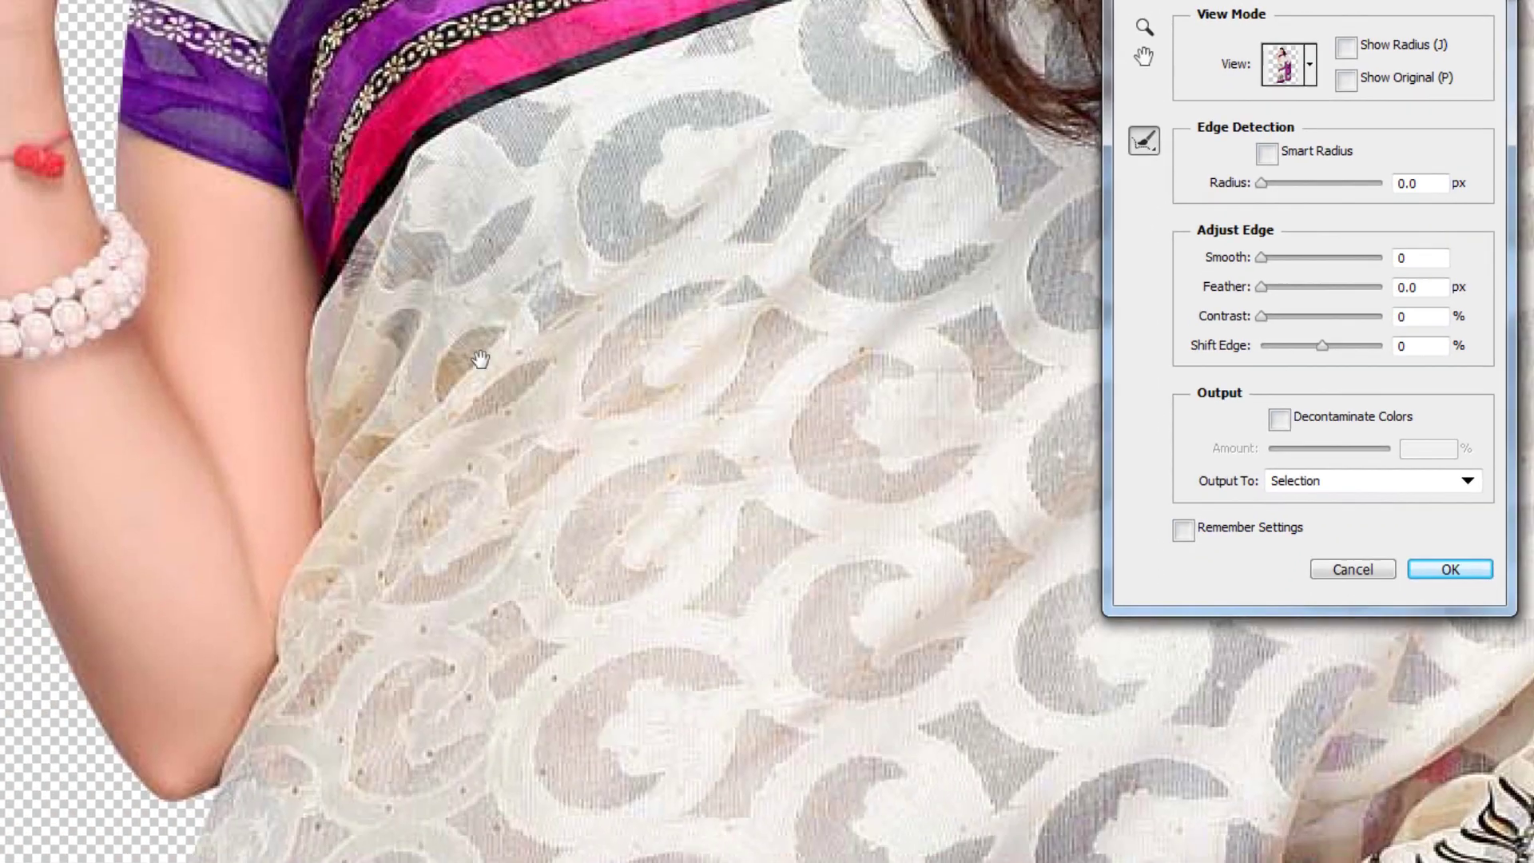
pyautogui.moveTo(399, 799); pyautogui.dragTo(0, 319)
pyautogui.moveTo(564, 400); pyautogui.dragTo(301, 134)
pyautogui.moveTo(1059, 609); pyautogui.dragTo(679, 233)
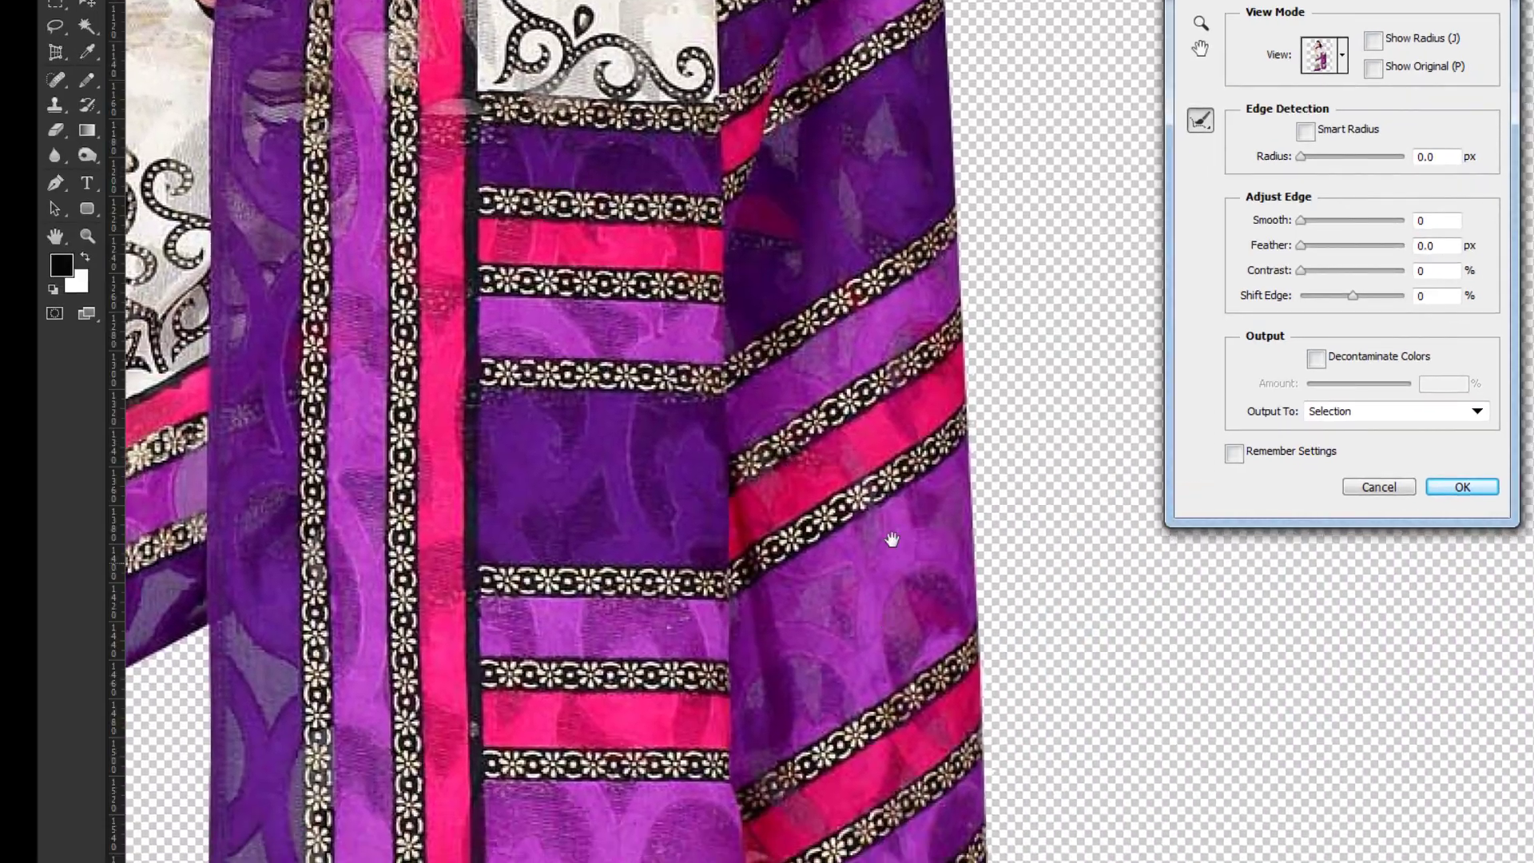
pyautogui.moveTo(890, 540); pyautogui.dragTo(898, 192)
pyautogui.moveTo(877, 753); pyautogui.dragTo(893, 346)
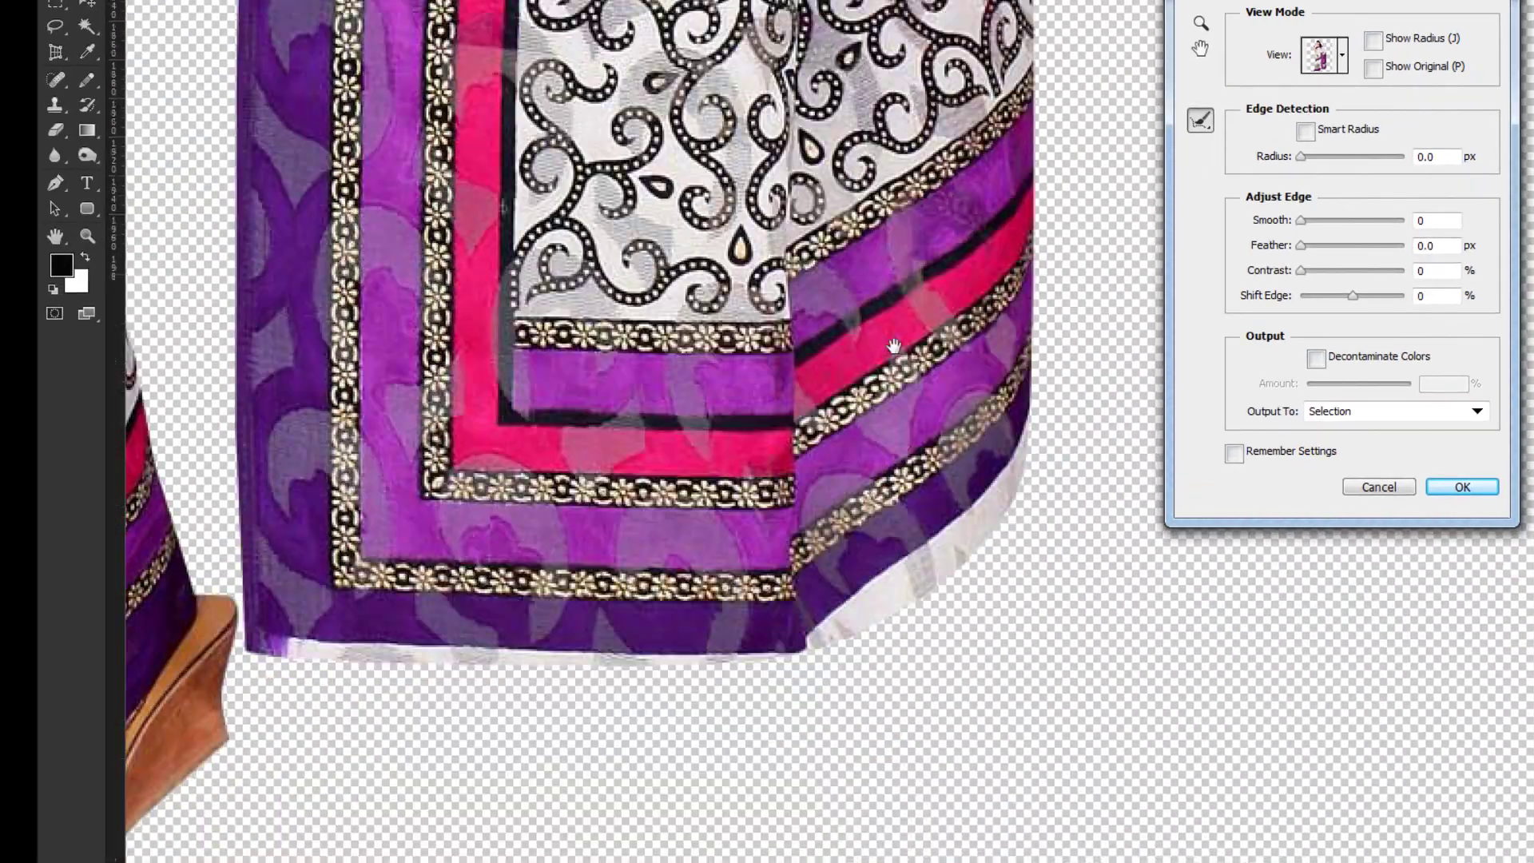
pyautogui.moveTo(519, 548); pyautogui.dragTo(897, 456)
pyautogui.moveTo(506, 633); pyautogui.dragTo(767, 445)
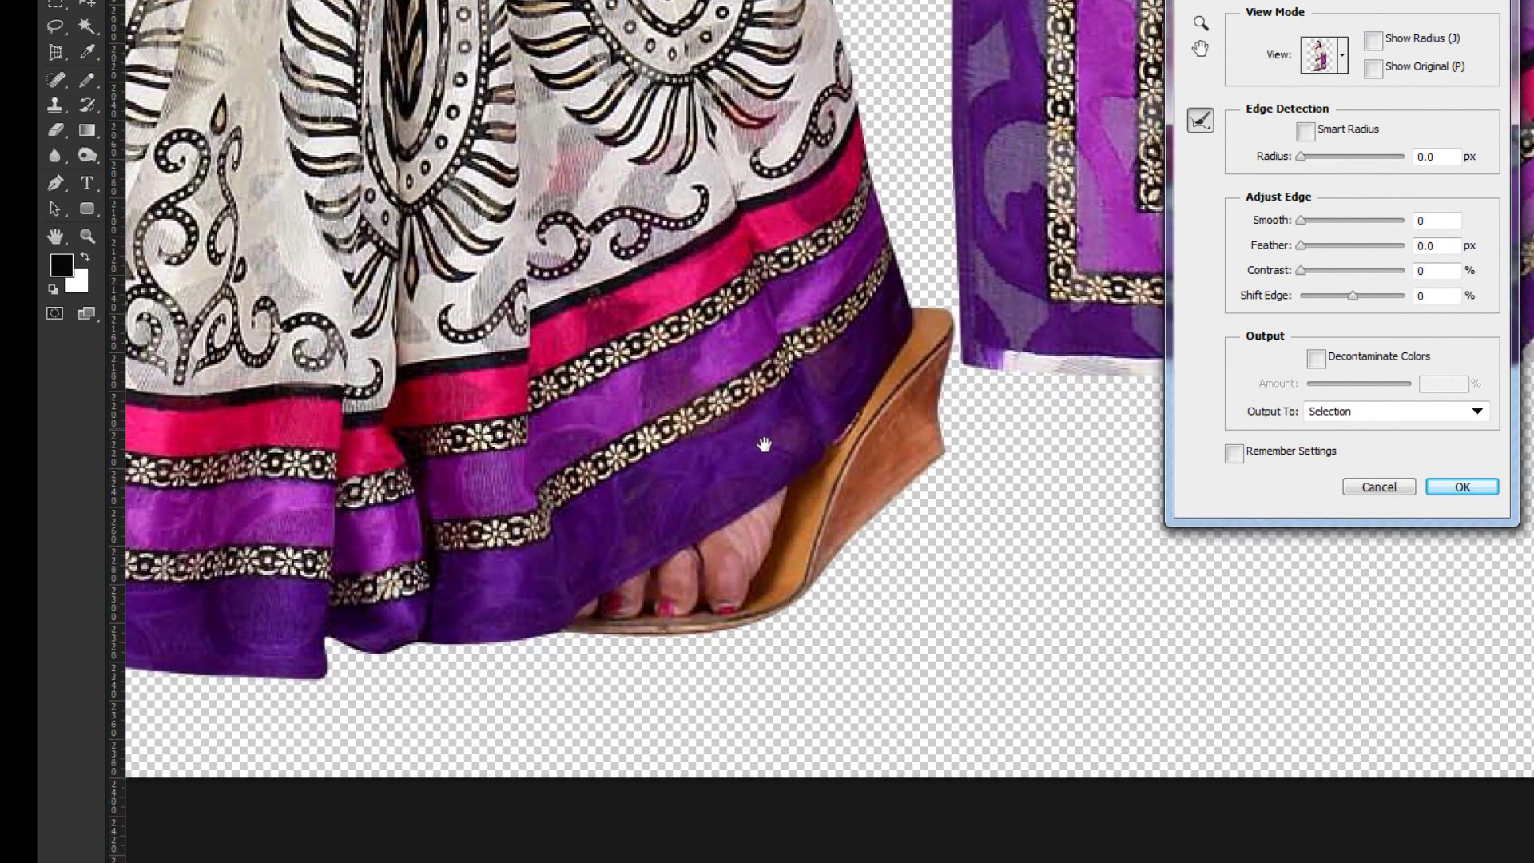
pyautogui.moveTo(563, 565); pyautogui.dragTo(728, 566)
pyautogui.moveTo(834, 417); pyautogui.dragTo(521, 639)
pyautogui.moveTo(1020, 213); pyautogui.dragTo(807, 383)
pyautogui.moveTo(923, 302)
pyautogui.mouseDown()
pyautogui.moveTo(743, 565)
pyautogui.moveTo(876, 394)
pyautogui.moveTo(872, 779)
pyautogui.mouseUp()
pyautogui.moveTo(864, 144)
pyautogui.mouseDown()
pyautogui.moveTo(866, 496)
pyautogui.moveTo(855, 486)
pyautogui.mouseUp()
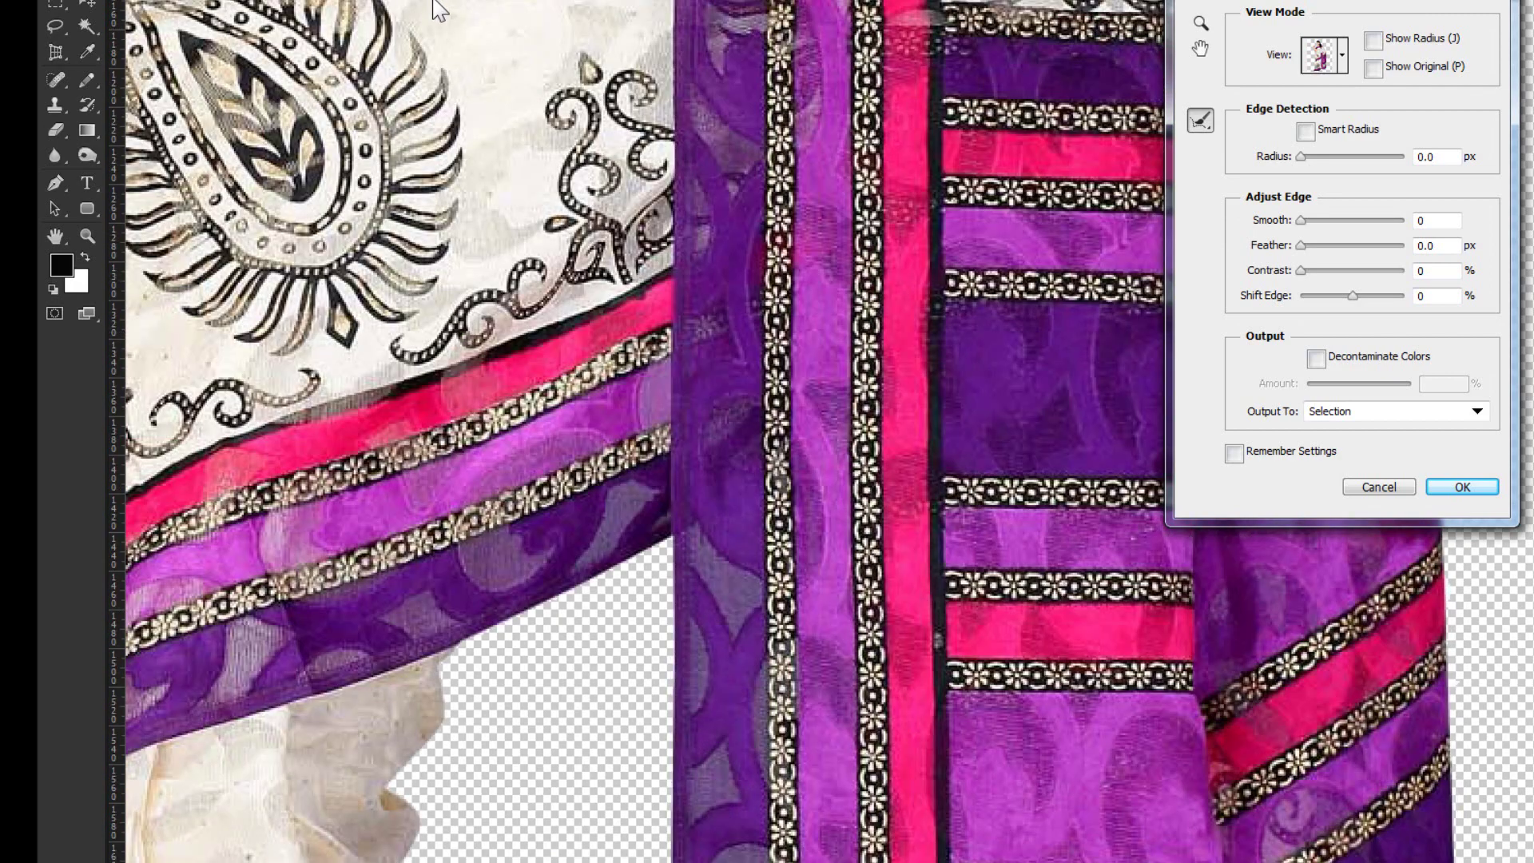
pyautogui.hotkey('ctrl', '0')
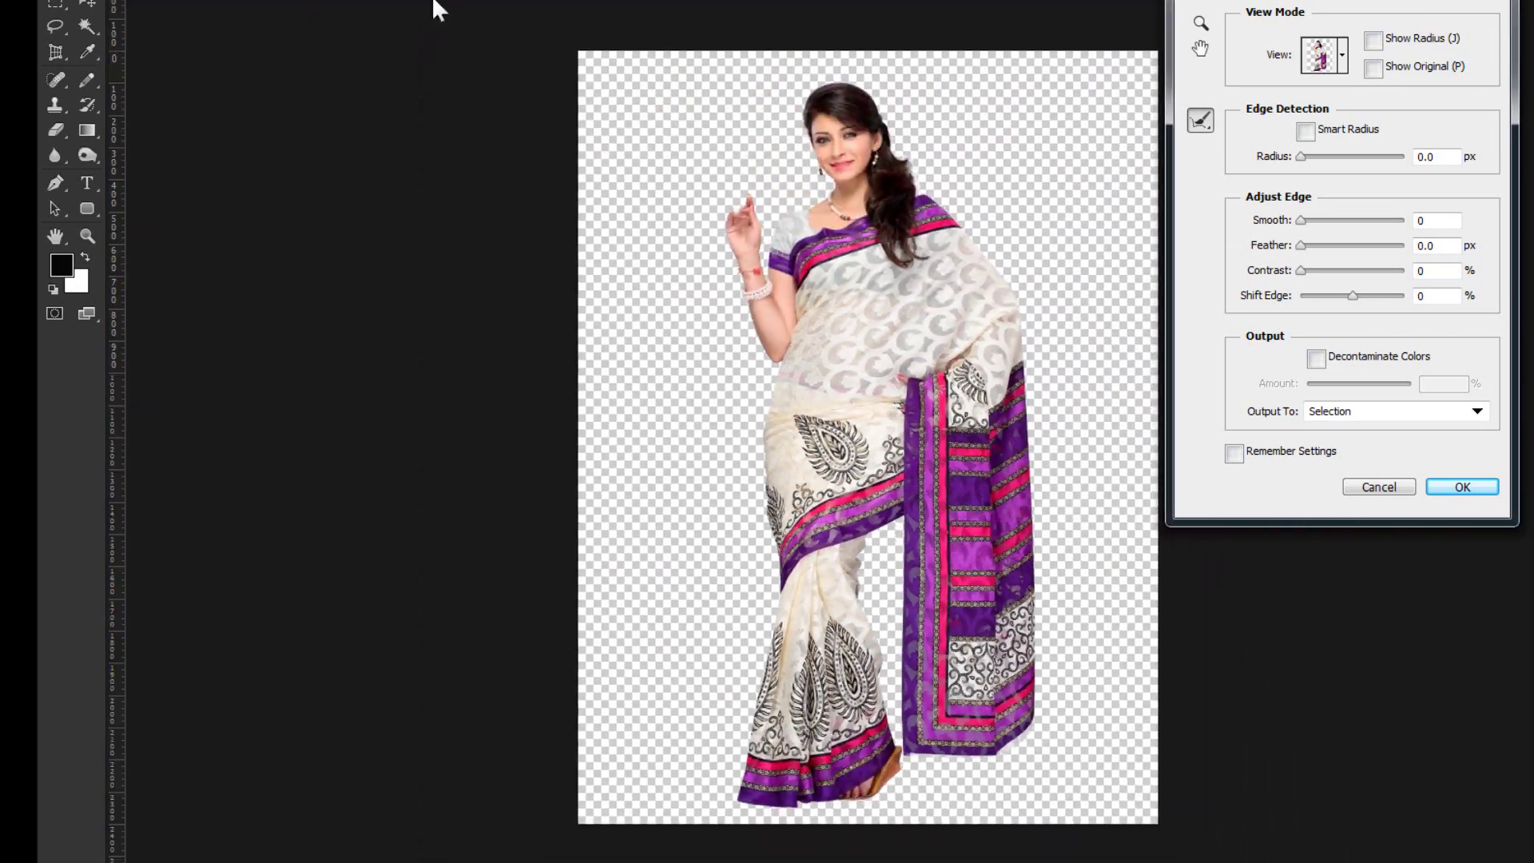
# - Output the refined selection of the model to a new document
pyautogui.click(1390, 412)
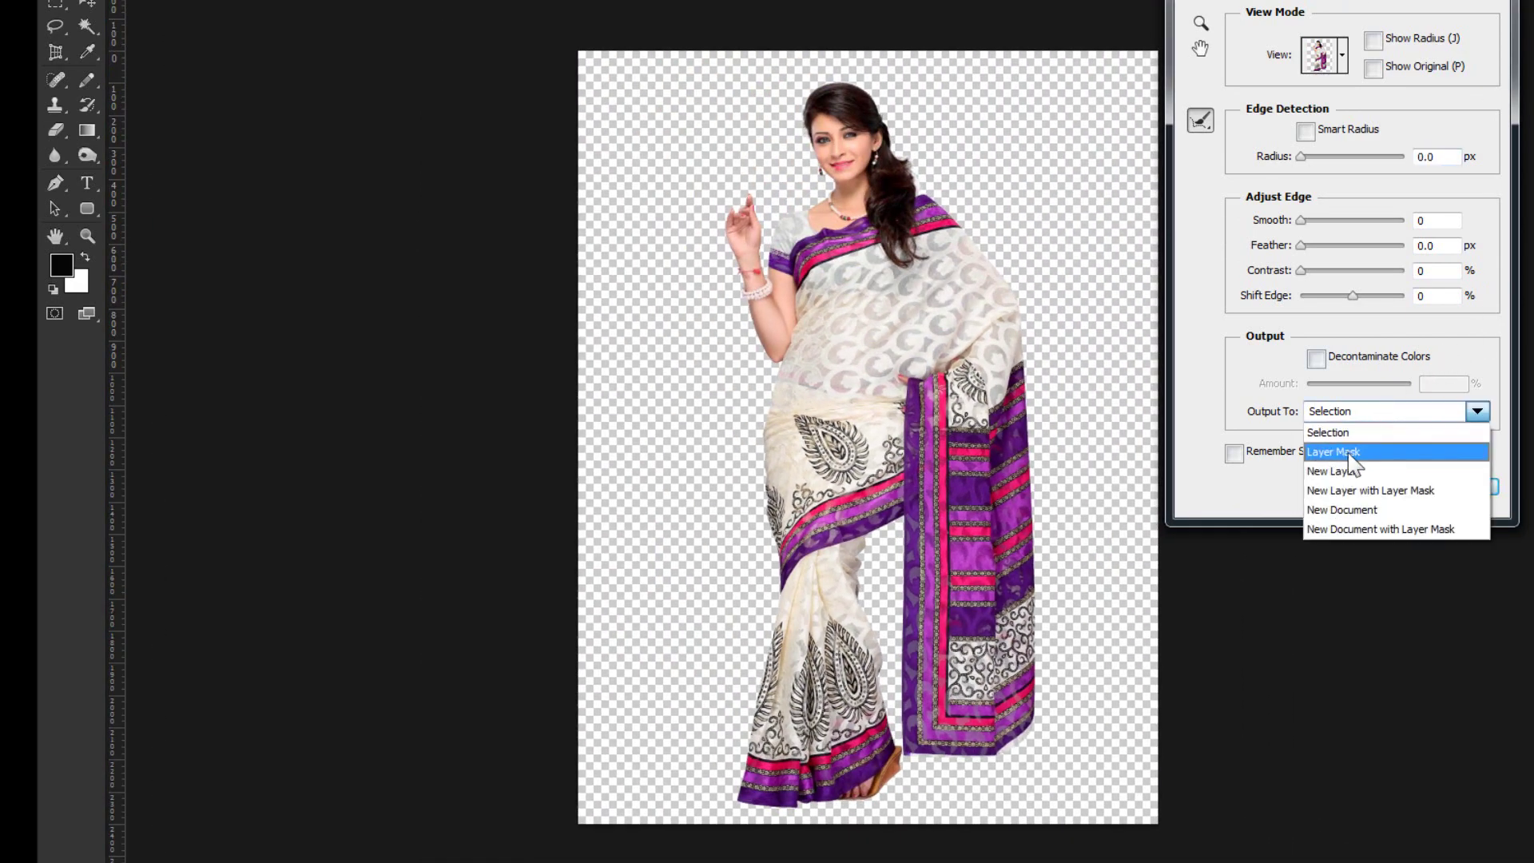
pyautogui.click(1342, 510)
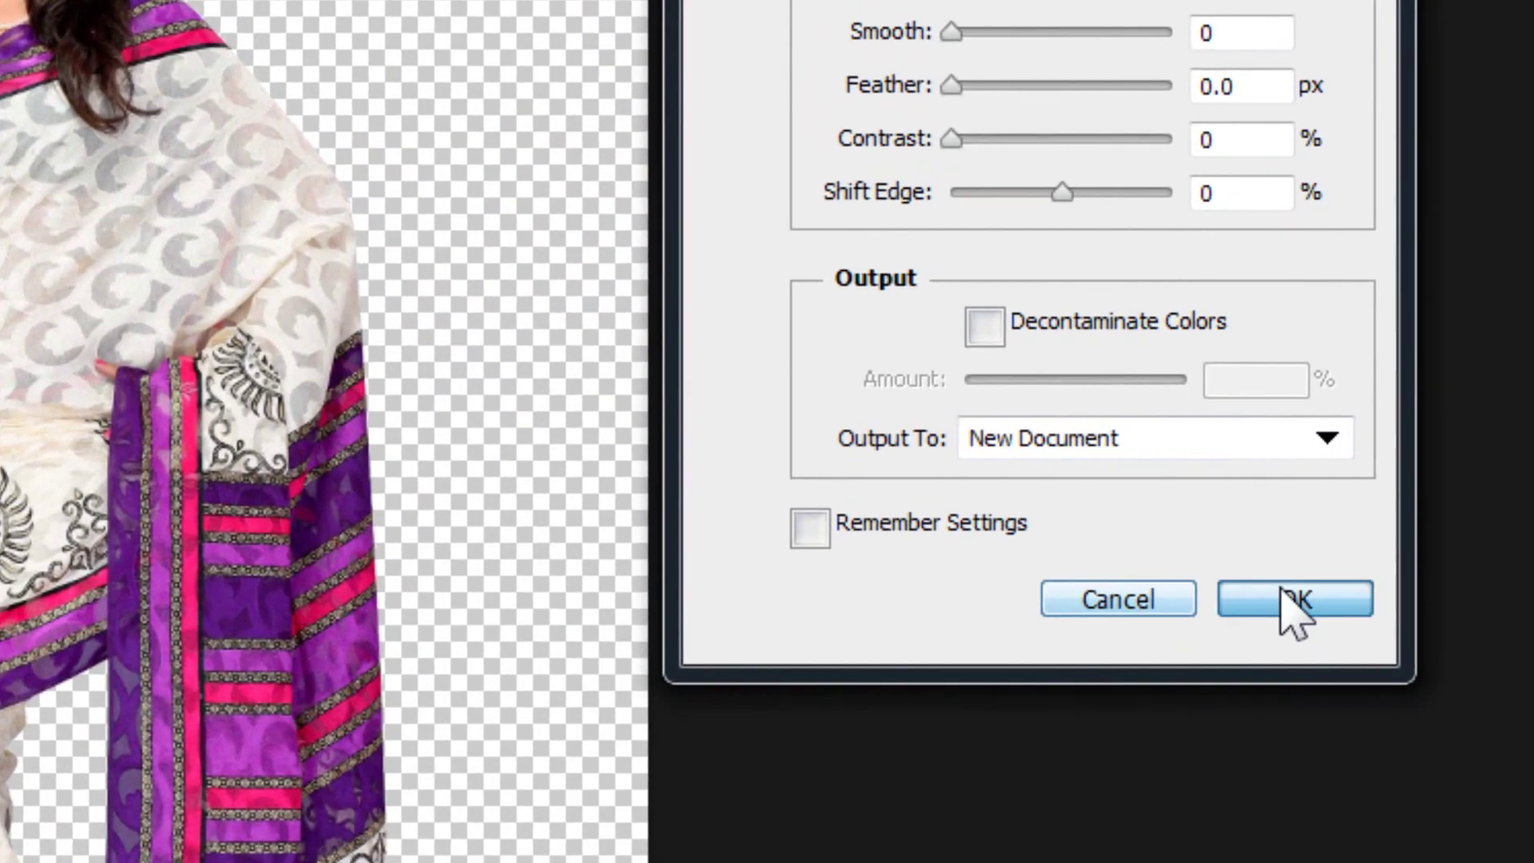
pyautogui.click(1423, 510)
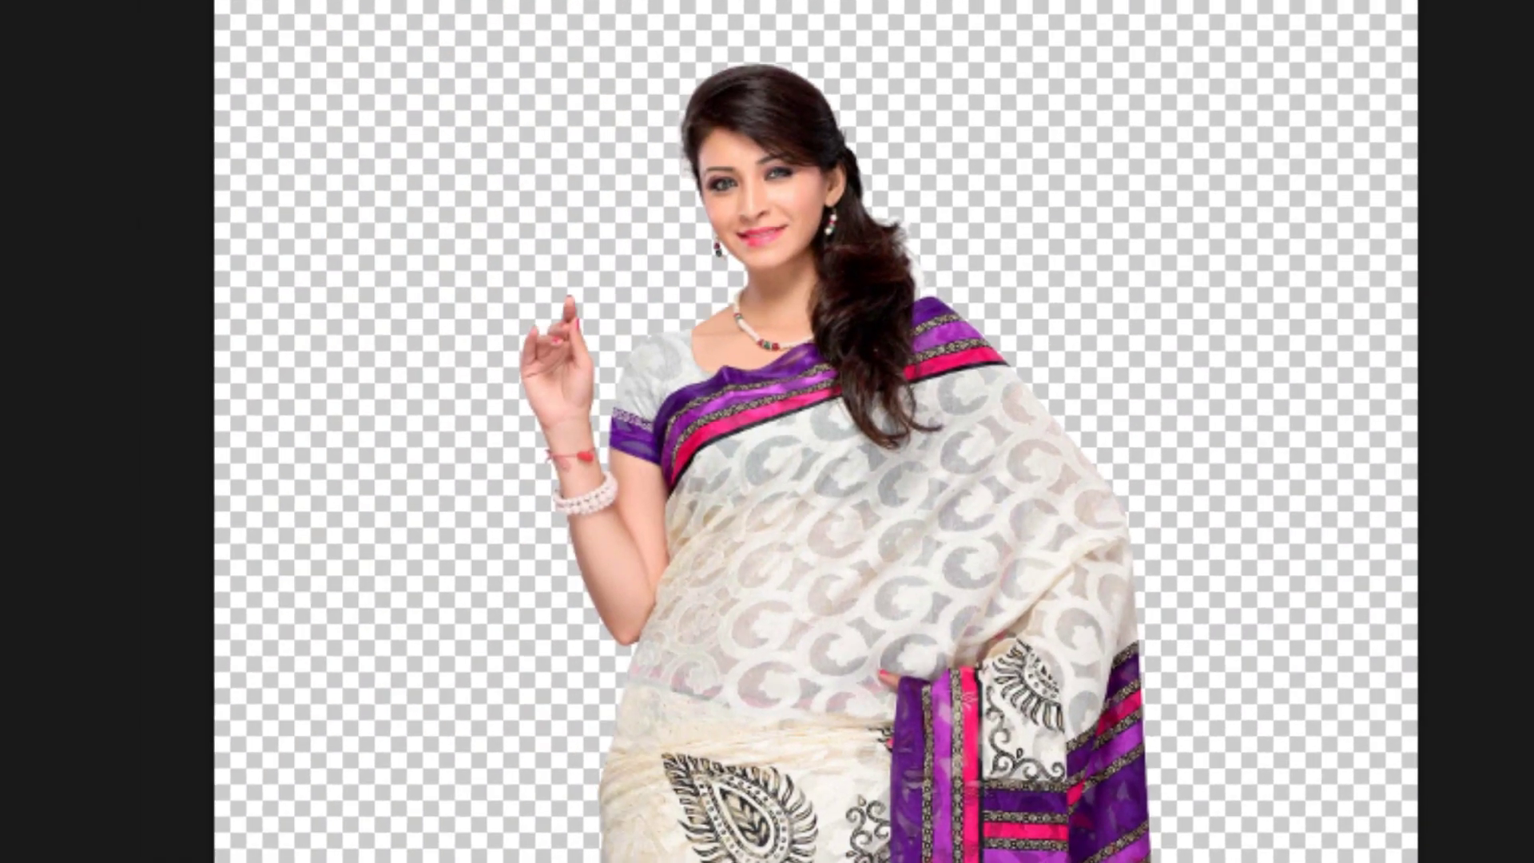
# - Copy the selected model onto a new layer in 219_C.jpg and compare the result with the Untitled-1 cutout
pyautogui.click(240, 94)
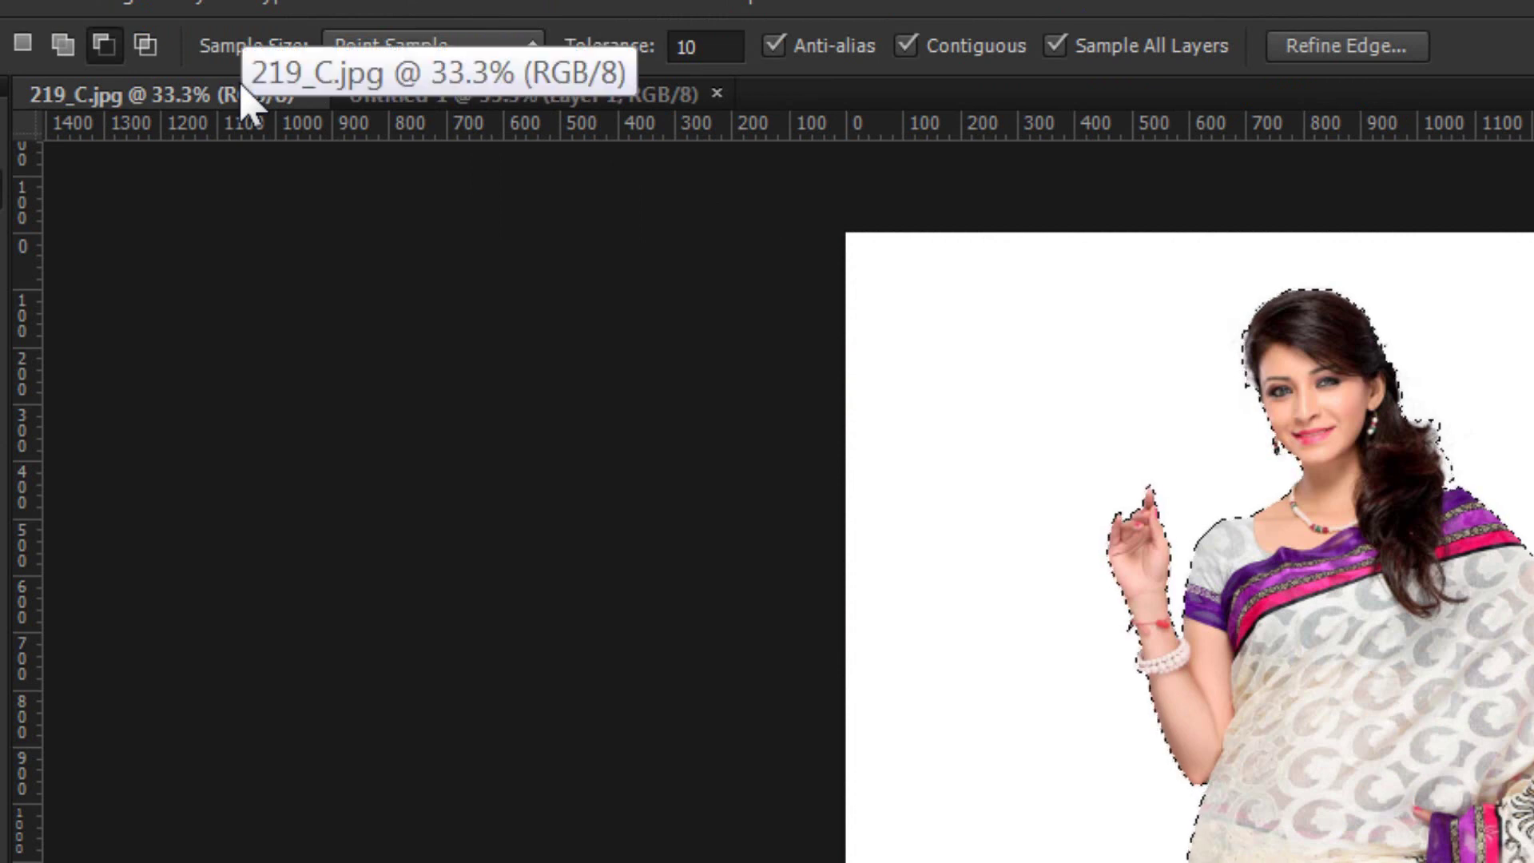
pyautogui.hotkey('ctrl', 'j')
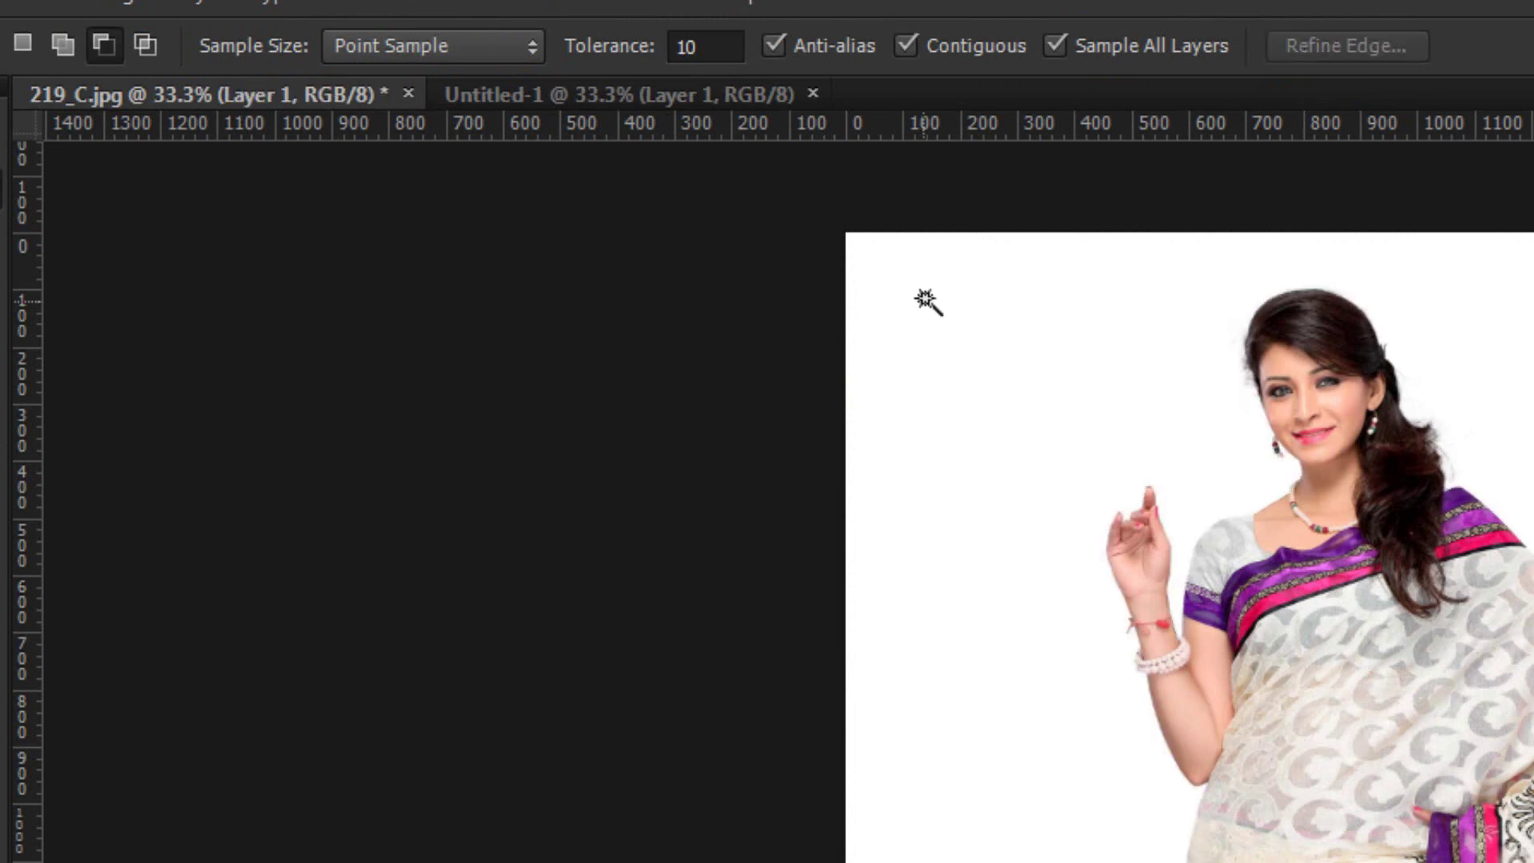
pyautogui.press('v')
pyautogui.click(711, 95)
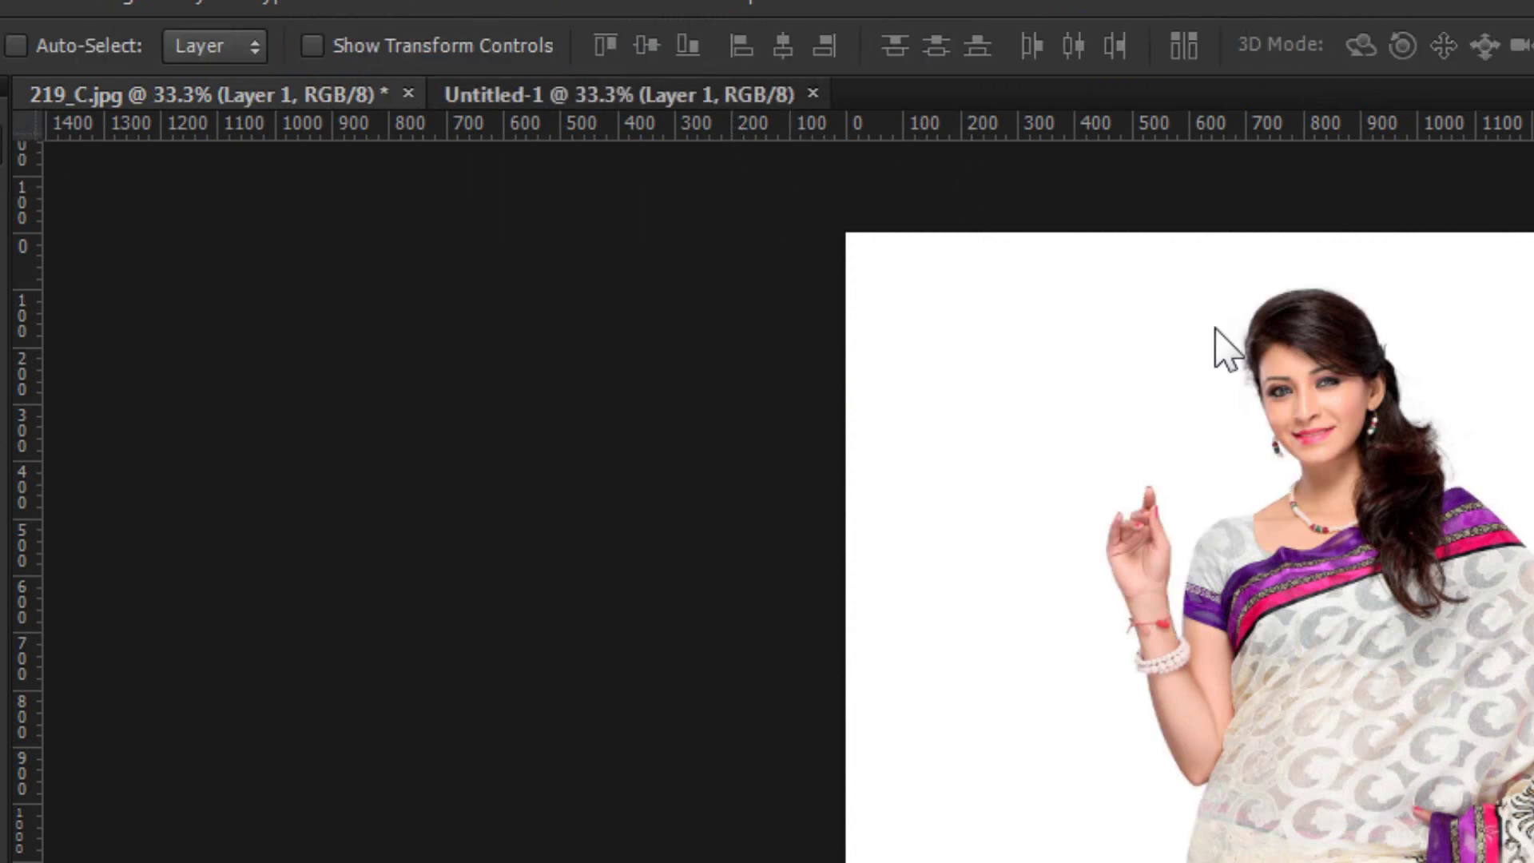
pyautogui.click(200, 94)
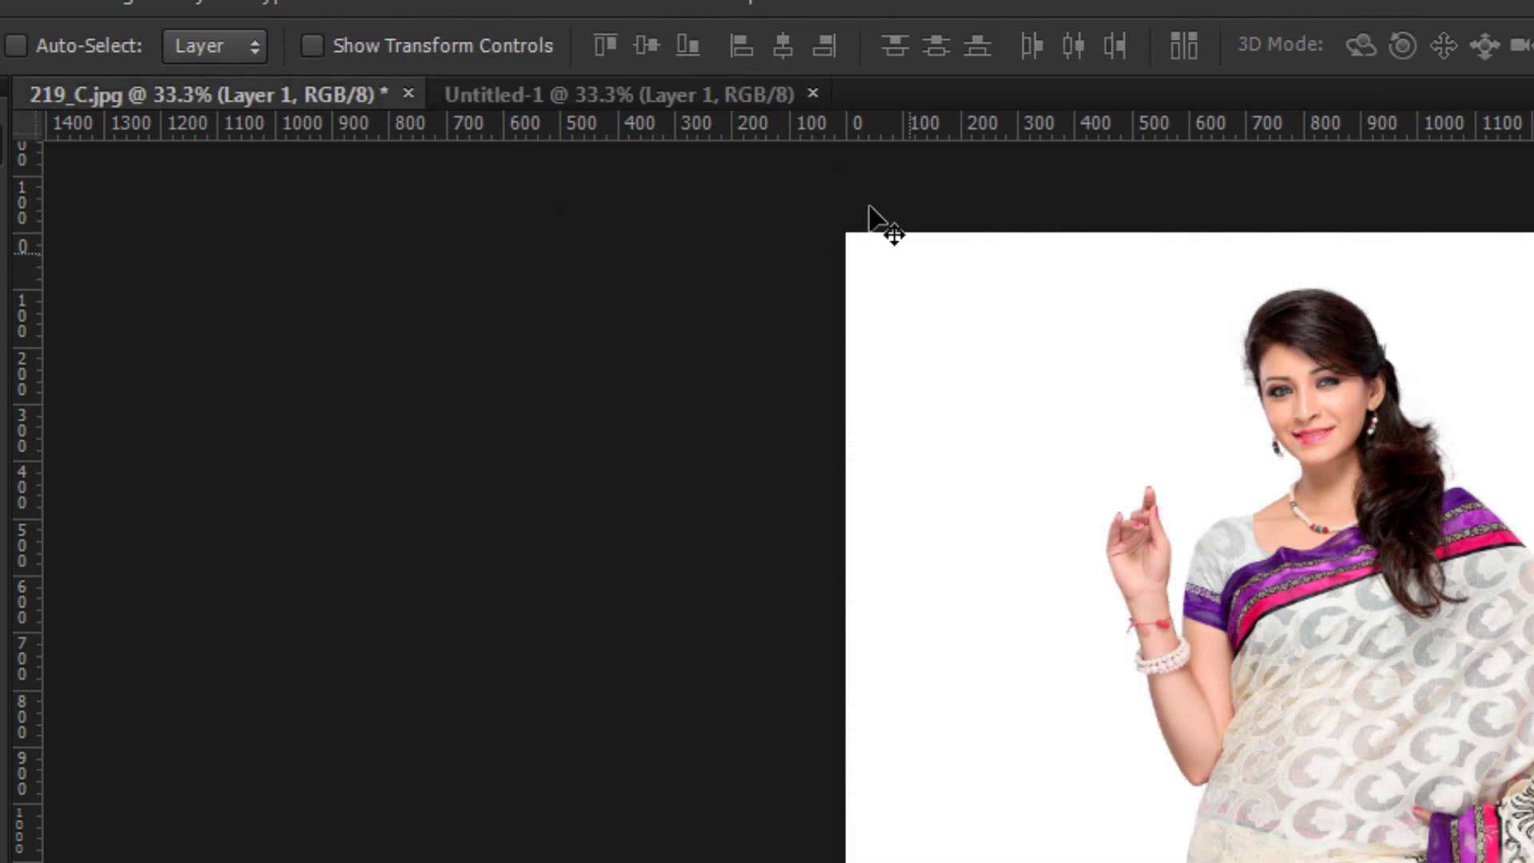
pyautogui.click(717, 96)
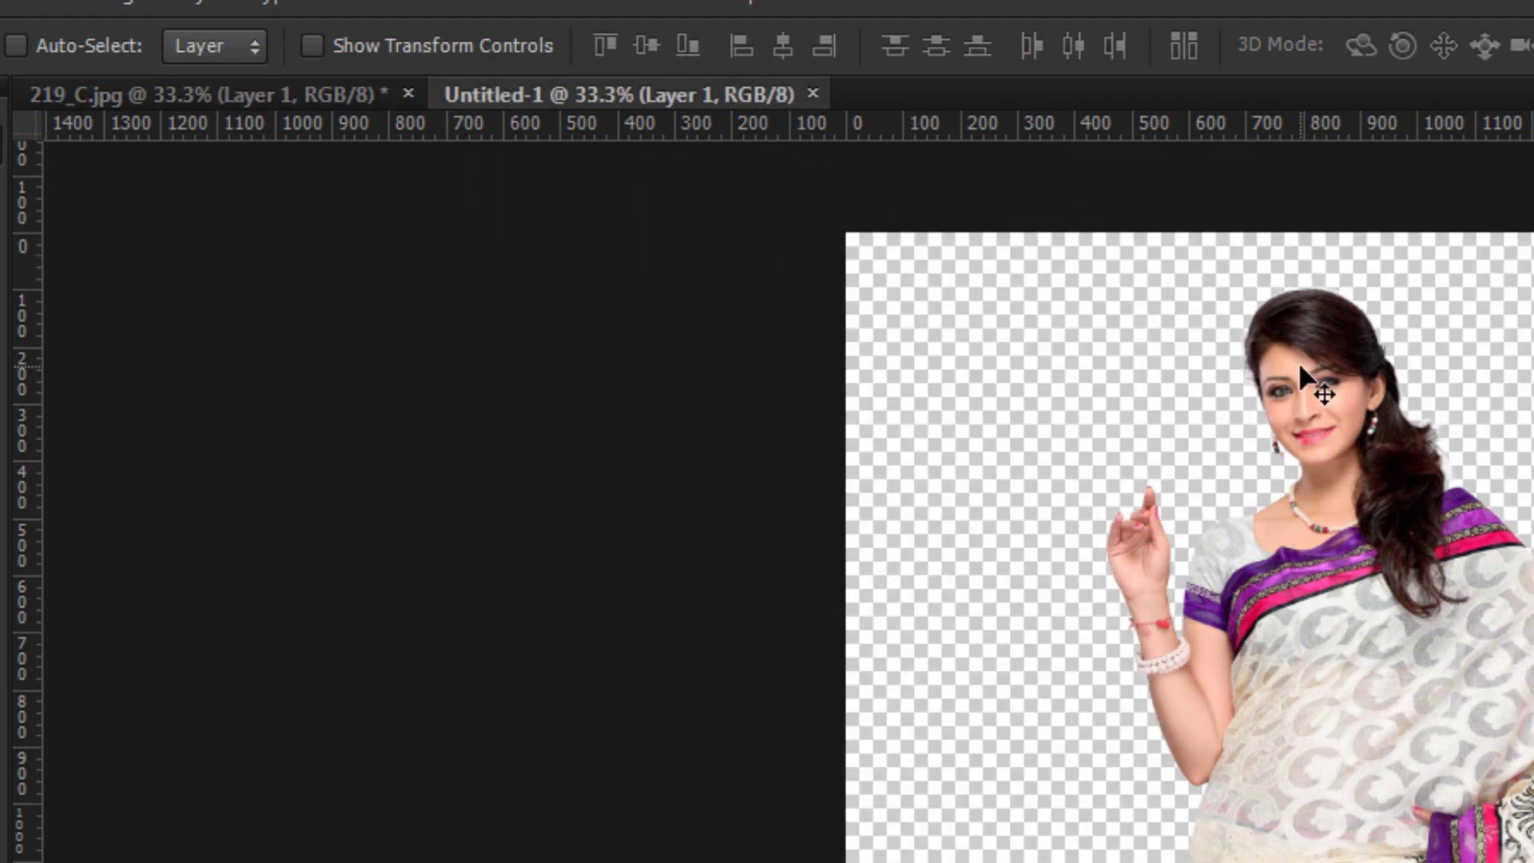
# - Scale the model cutout down about its center in Untitled-1 with Free Transform
pyautogui.hotkey('ctrl', 't')
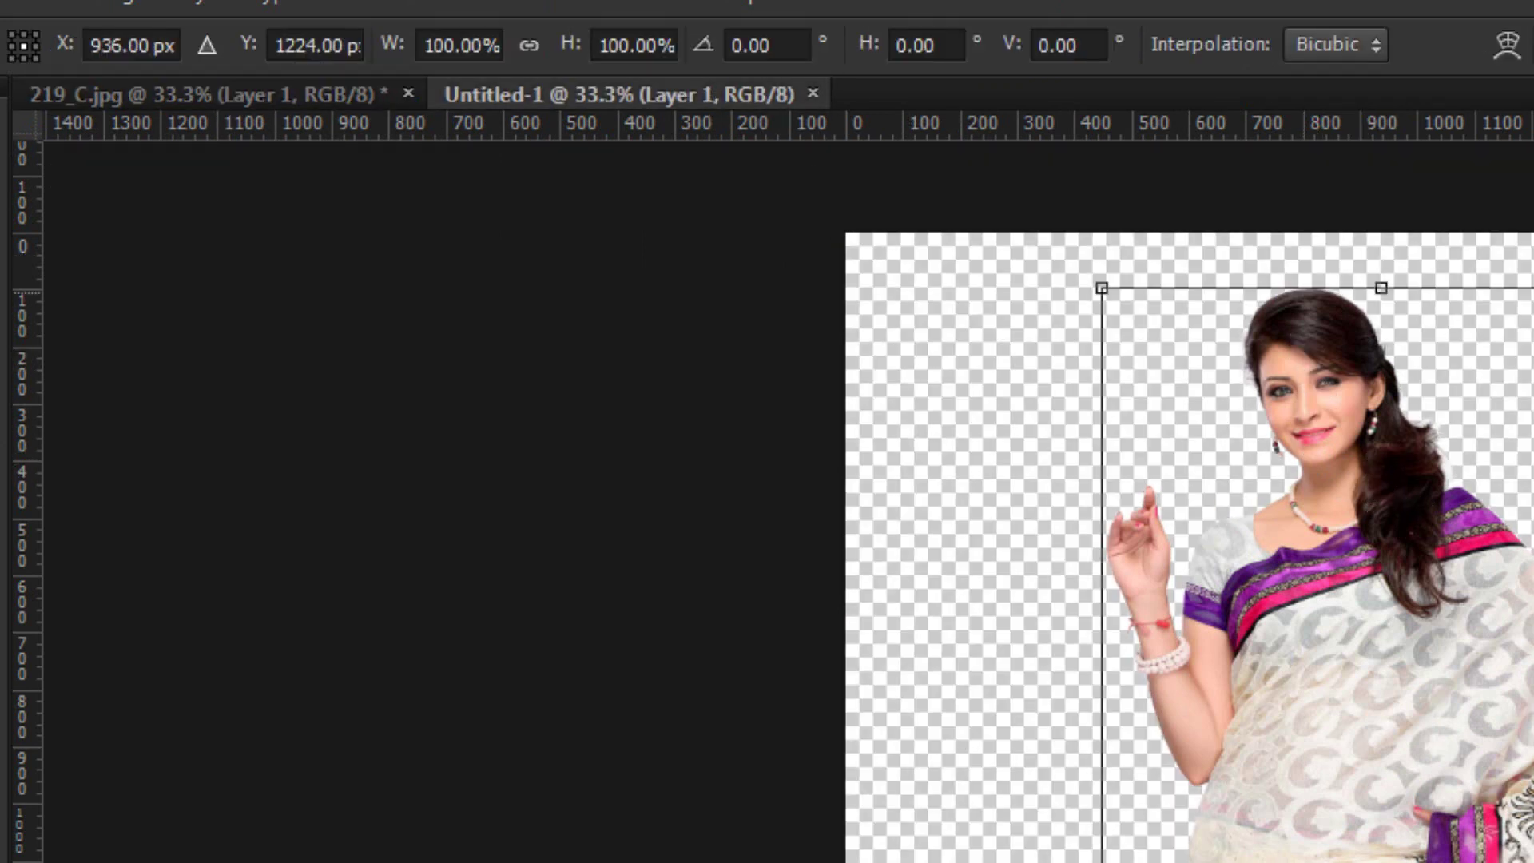
pyautogui.moveTo(1183, 155); pyautogui.dragTo(902, 202)
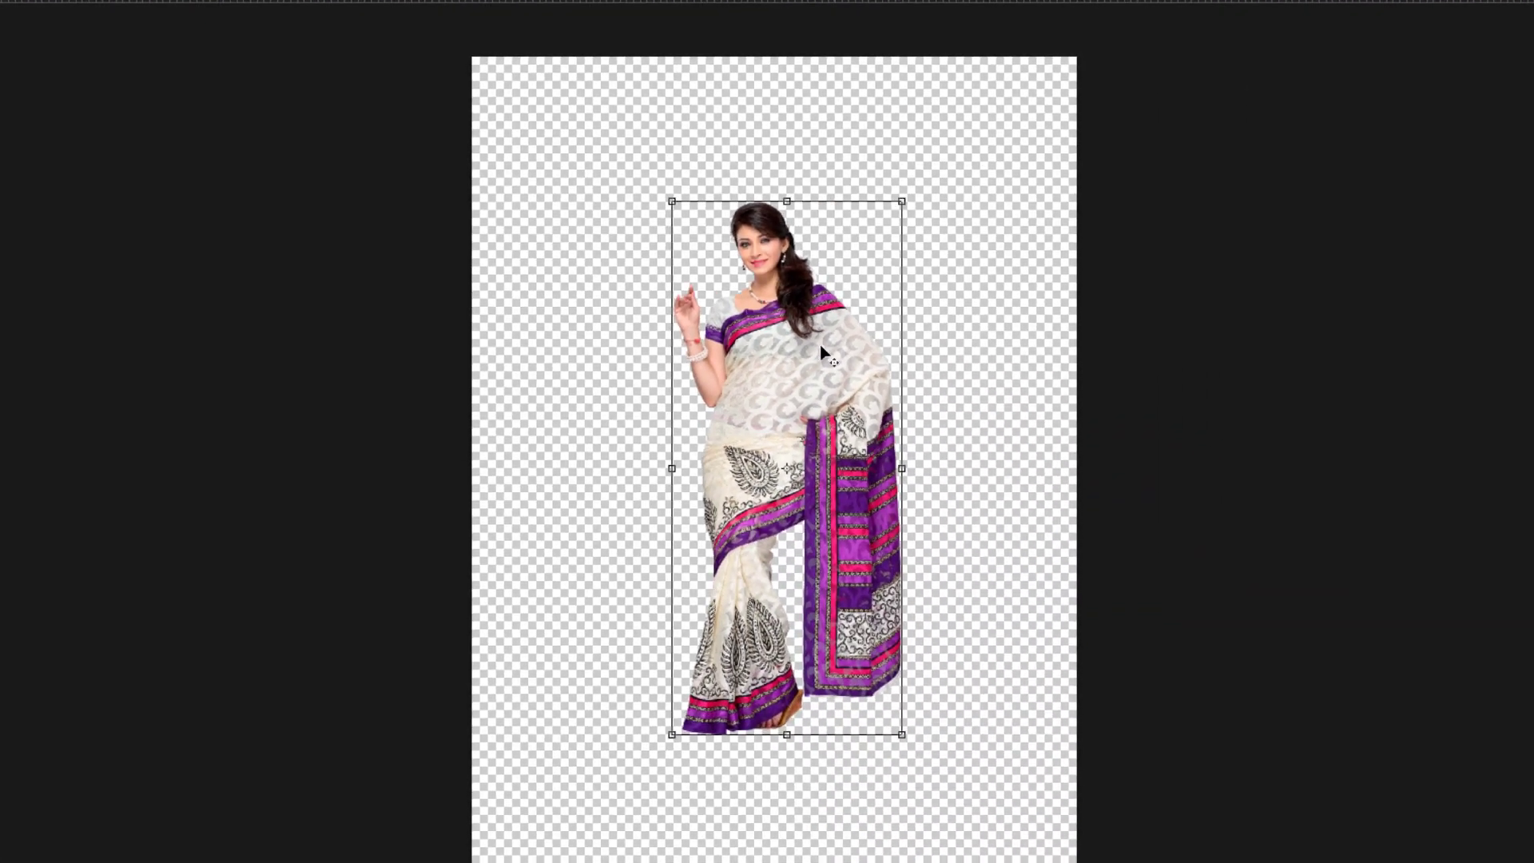
pyautogui.press('Return')
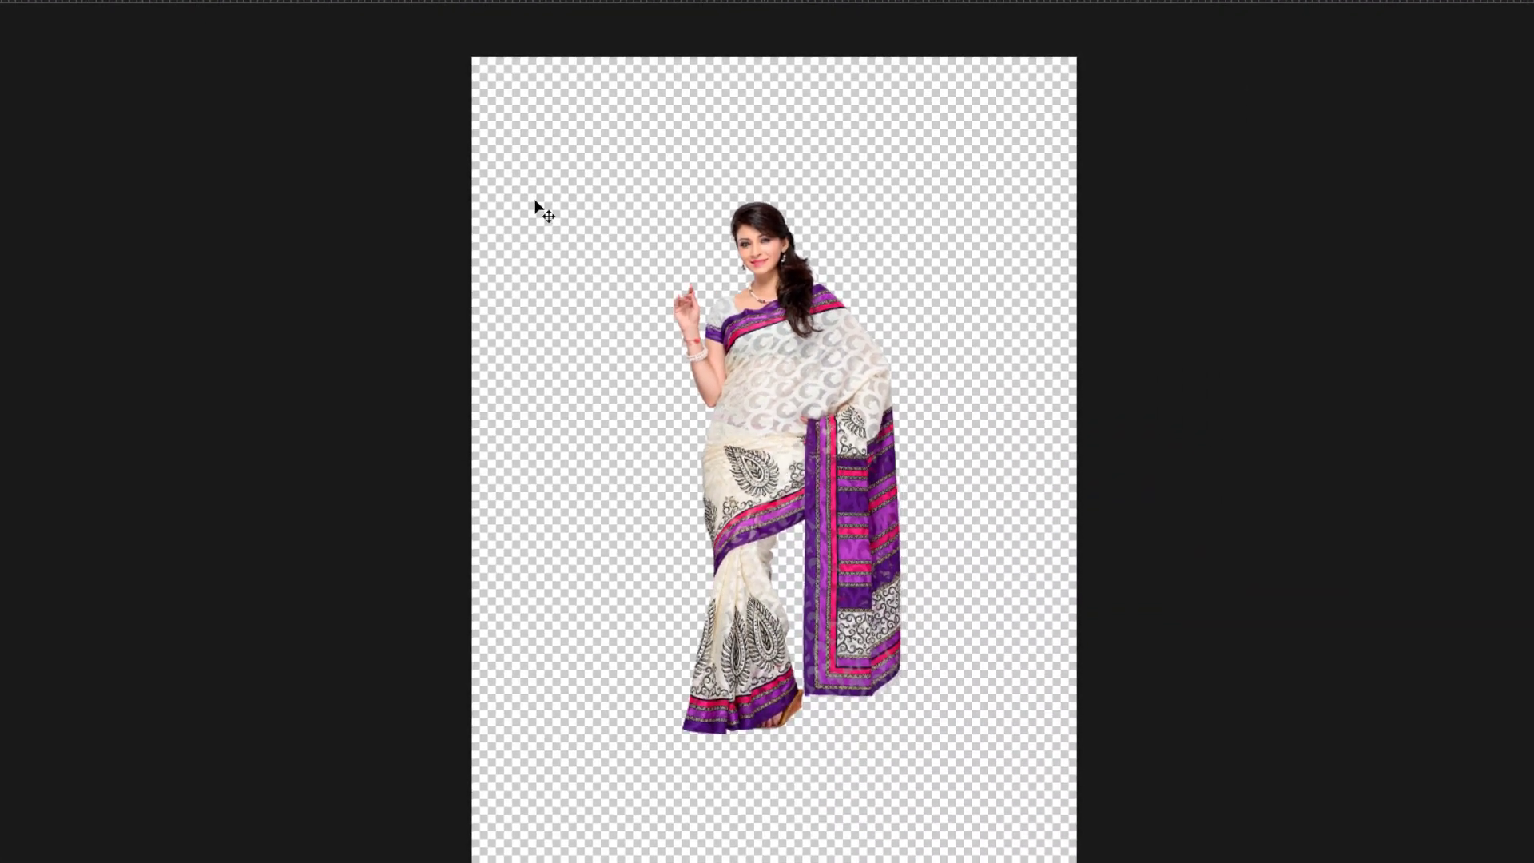
# - Close the 219_C.jpg document
pyautogui.click(159, 21)
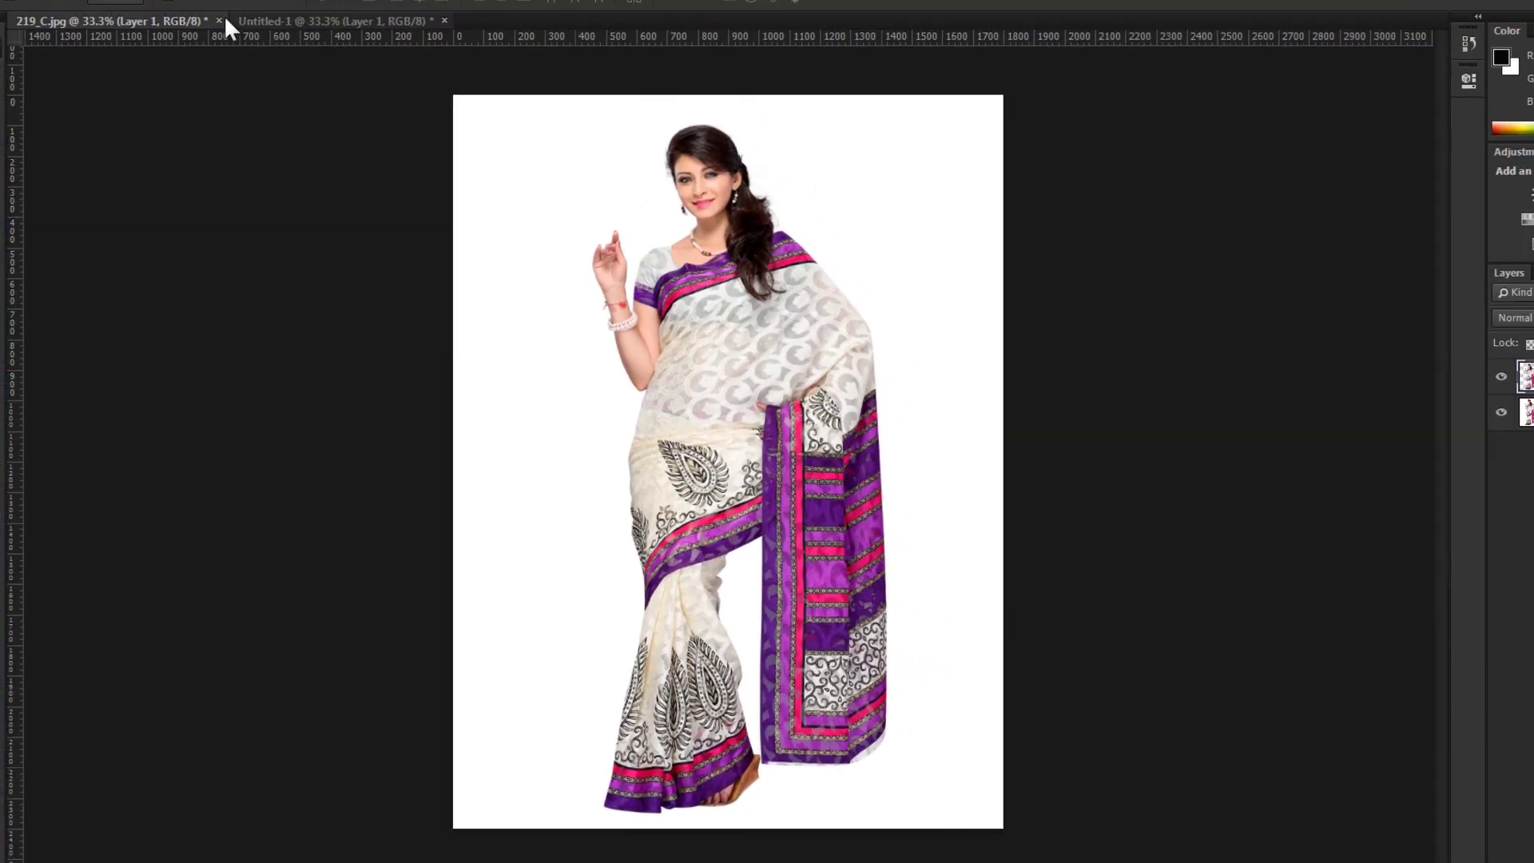
pyautogui.click(220, 34)
pyautogui.click(793, 319)
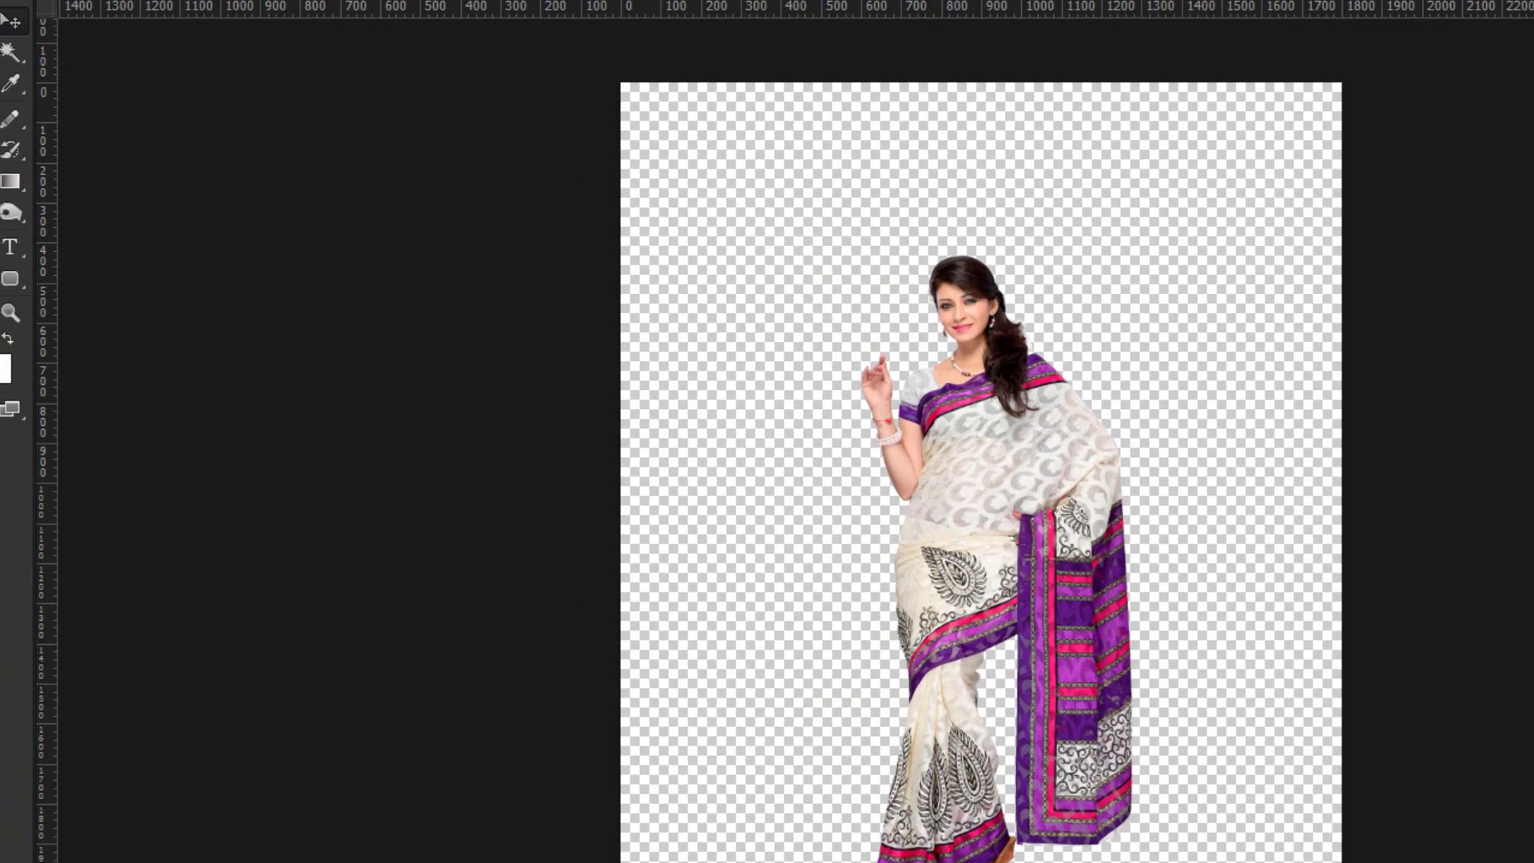
# - Duplicate the Untitled-1 image as Compare and arrange the two documents side by side in a 2-up Vertical layout
pyautogui.click(65, 1)
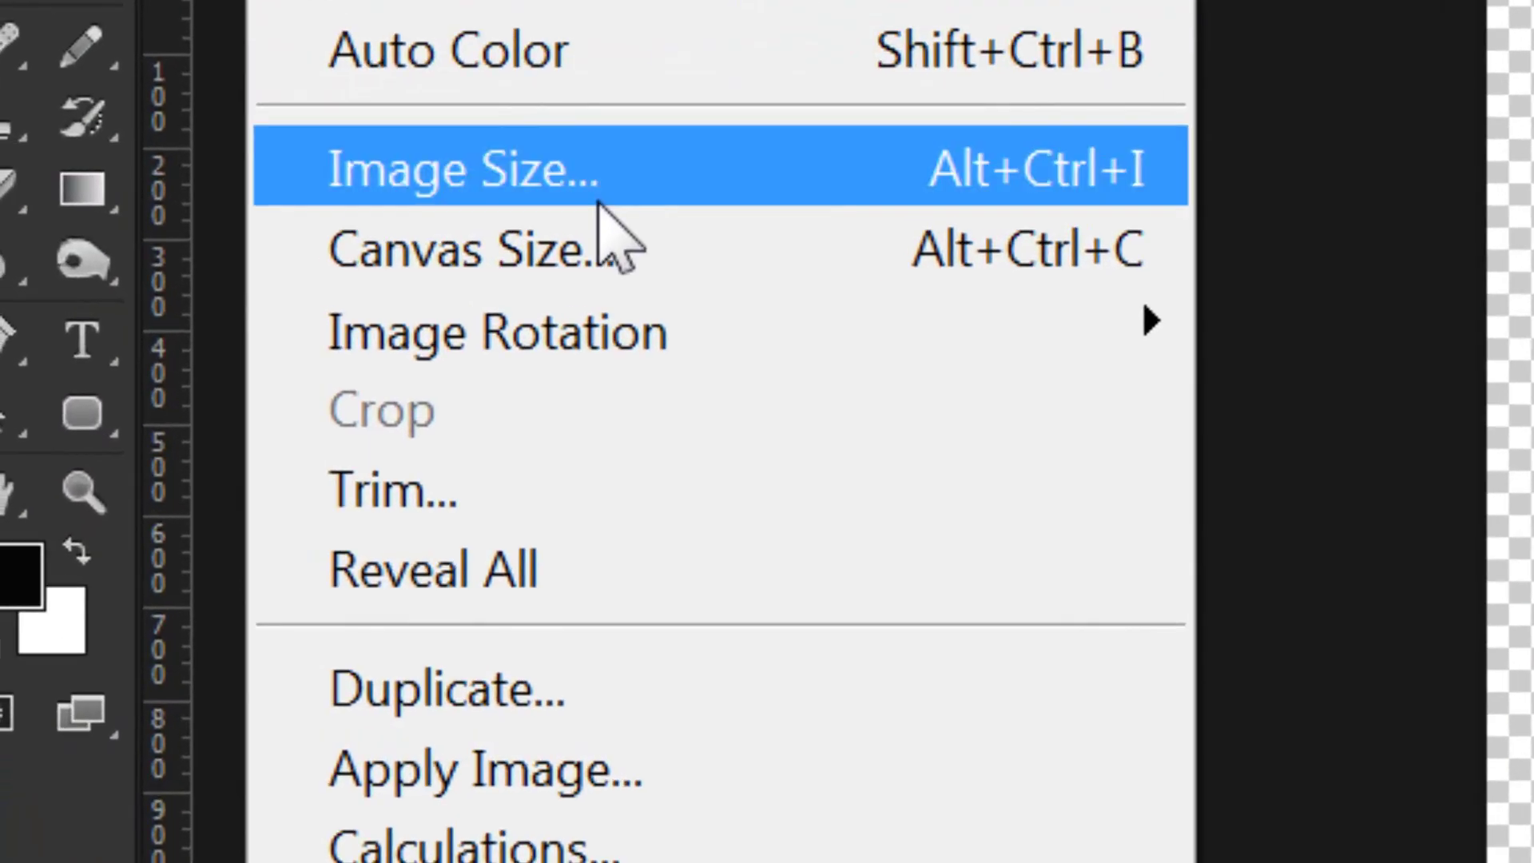
pyautogui.click(587, 679)
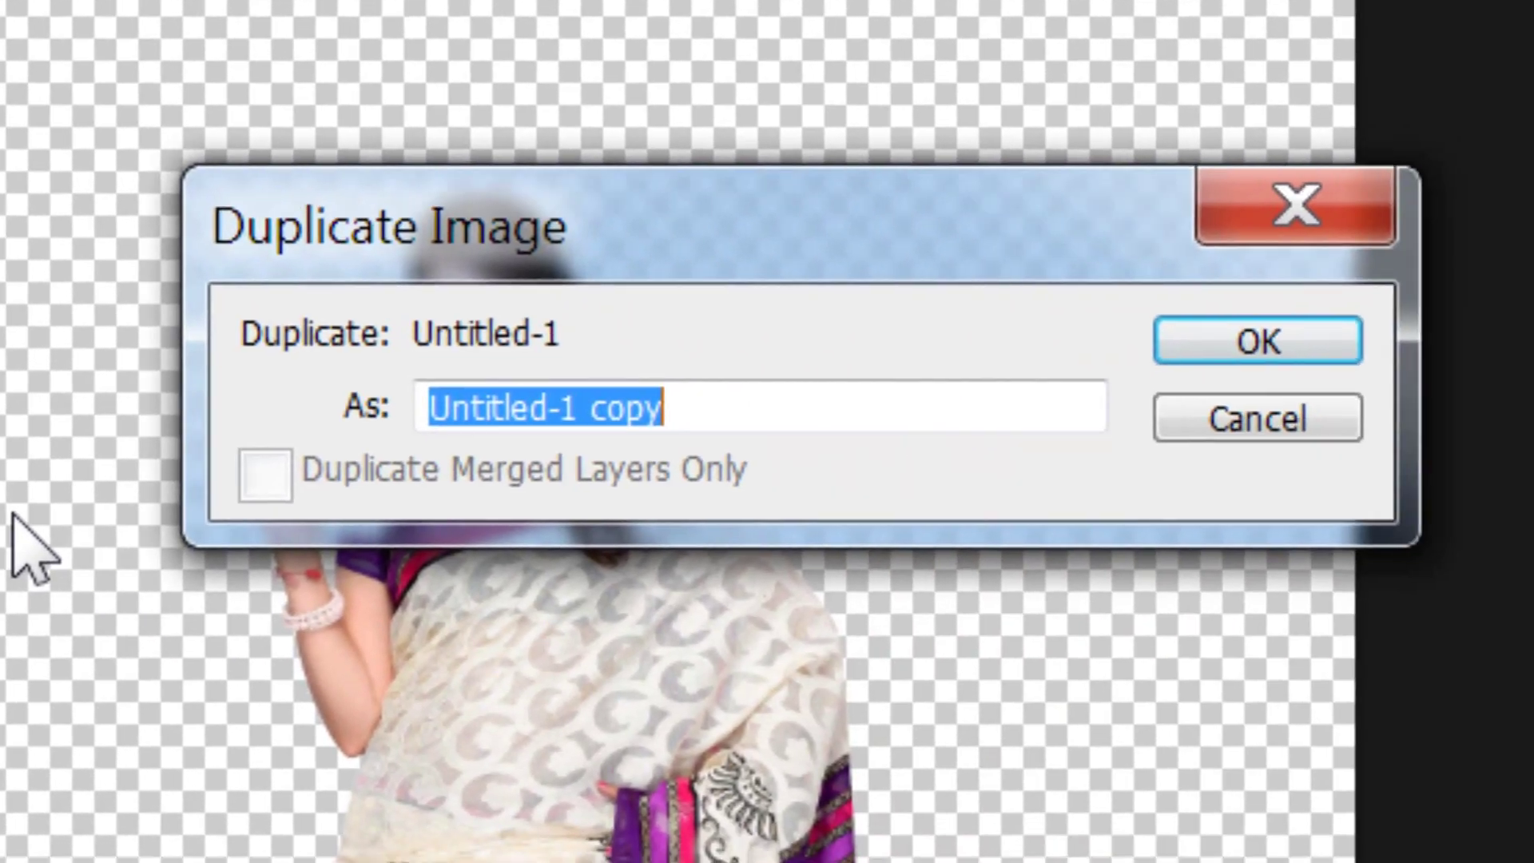
pyautogui.write('Compare')
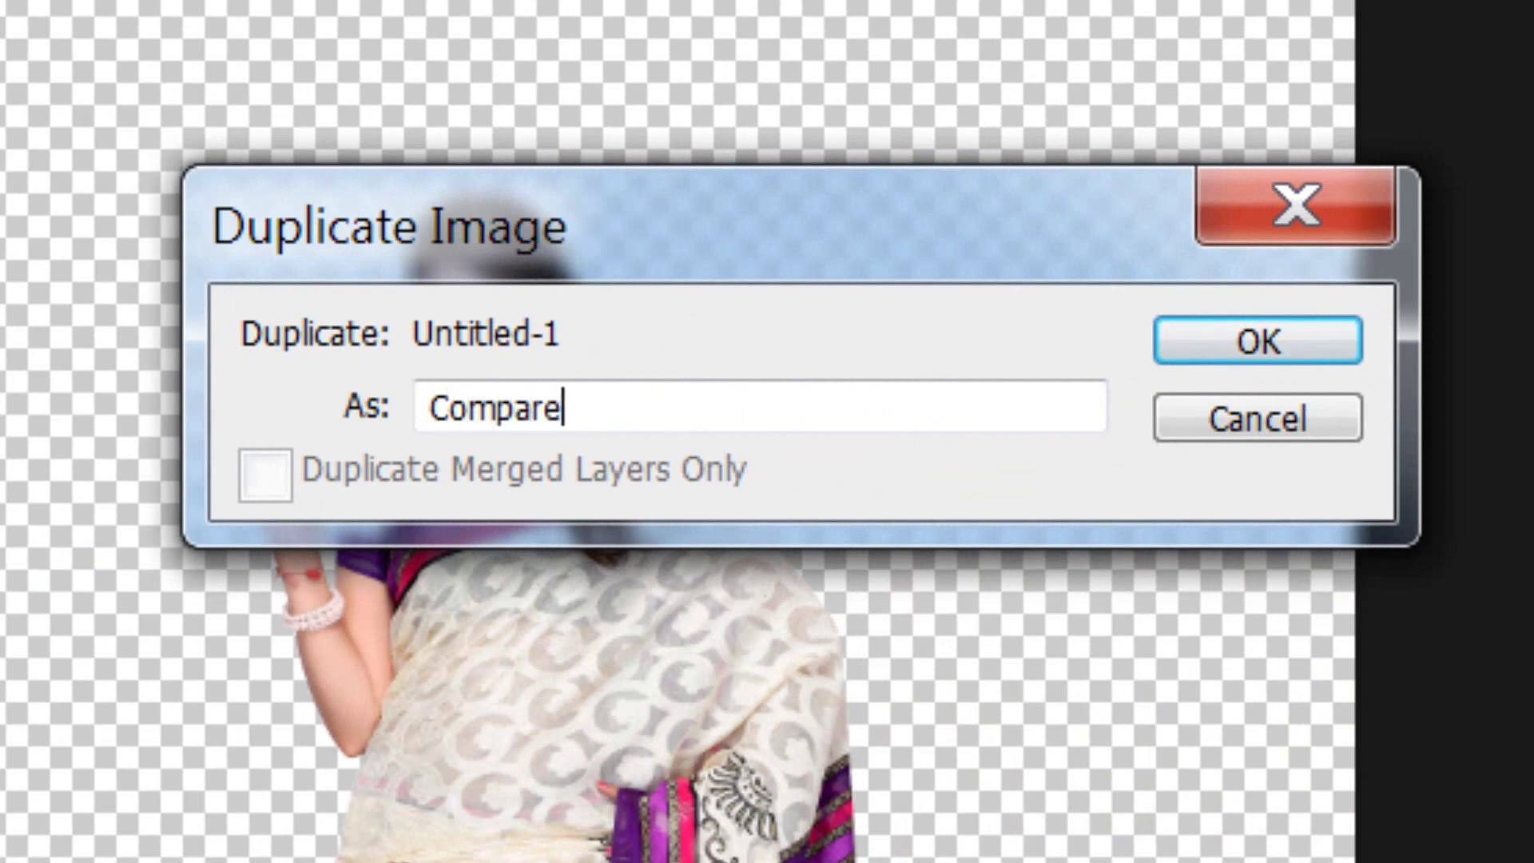
pyautogui.press('Return')
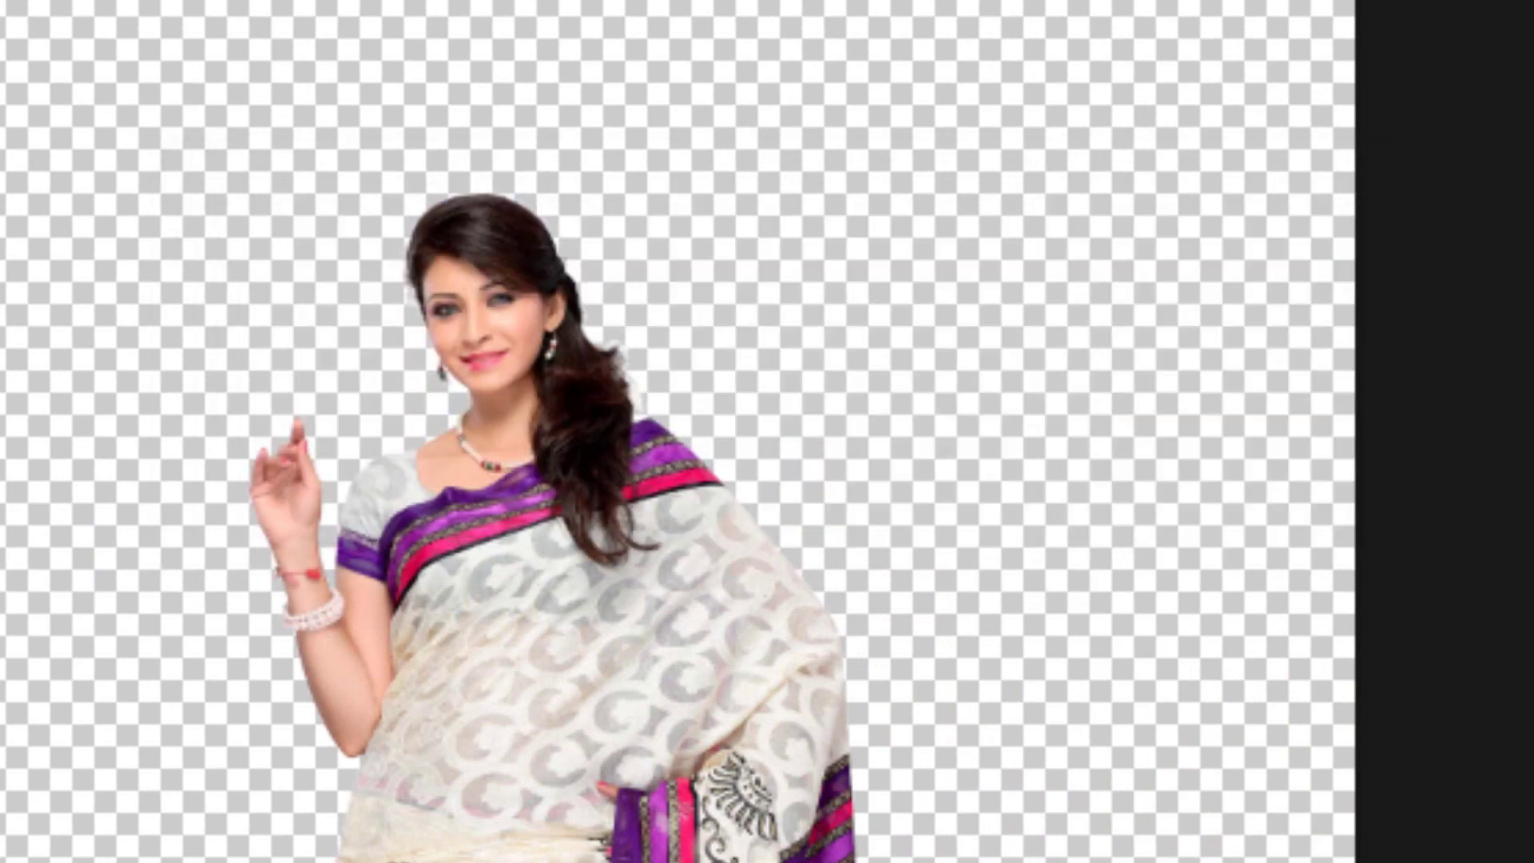
pyautogui.hotkey('alt', 'w')
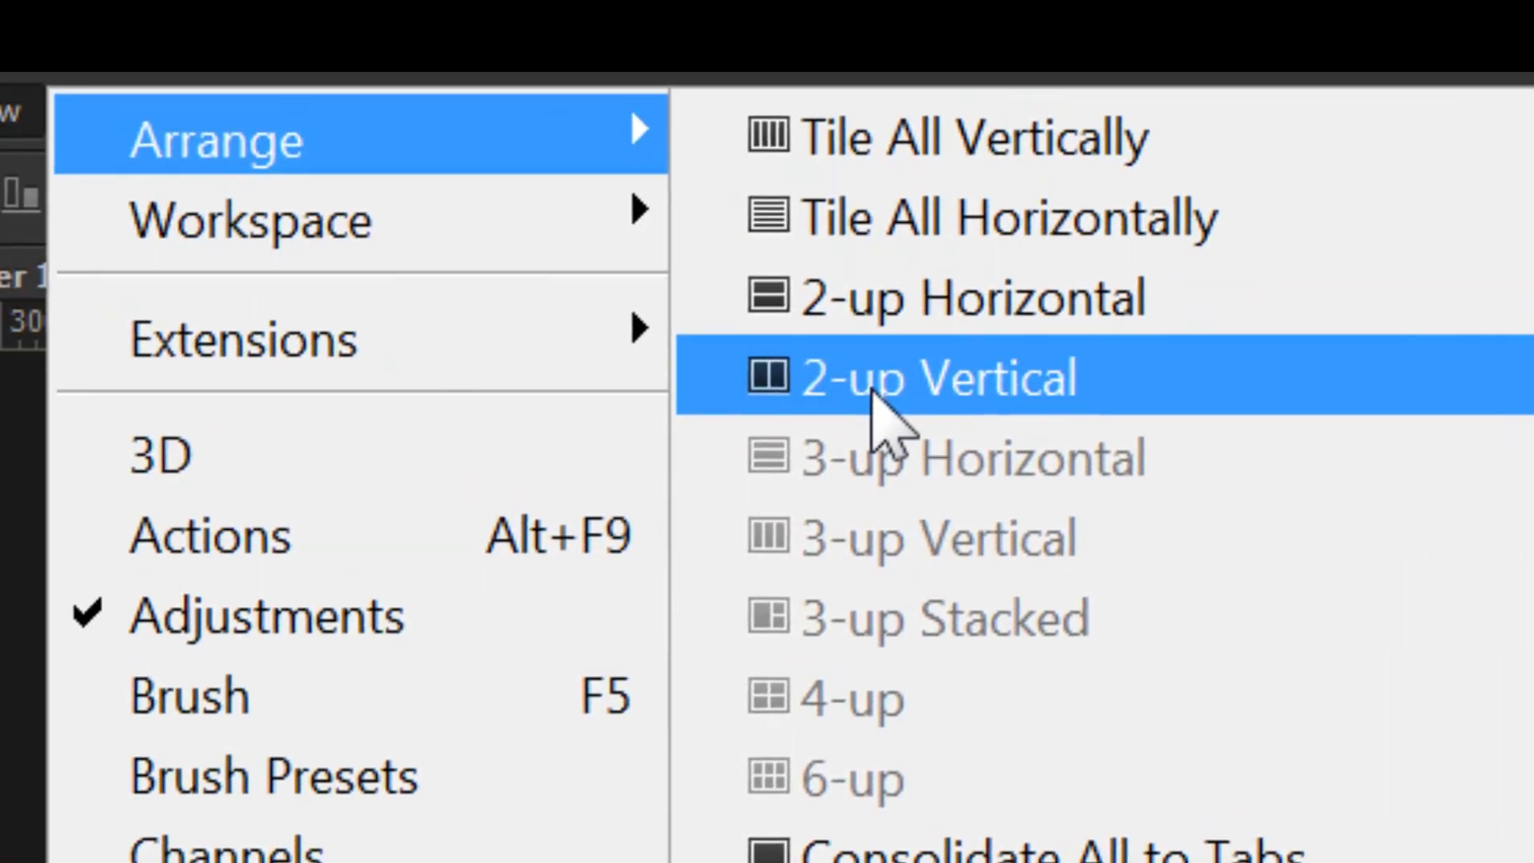
pyautogui.click(607, 26)
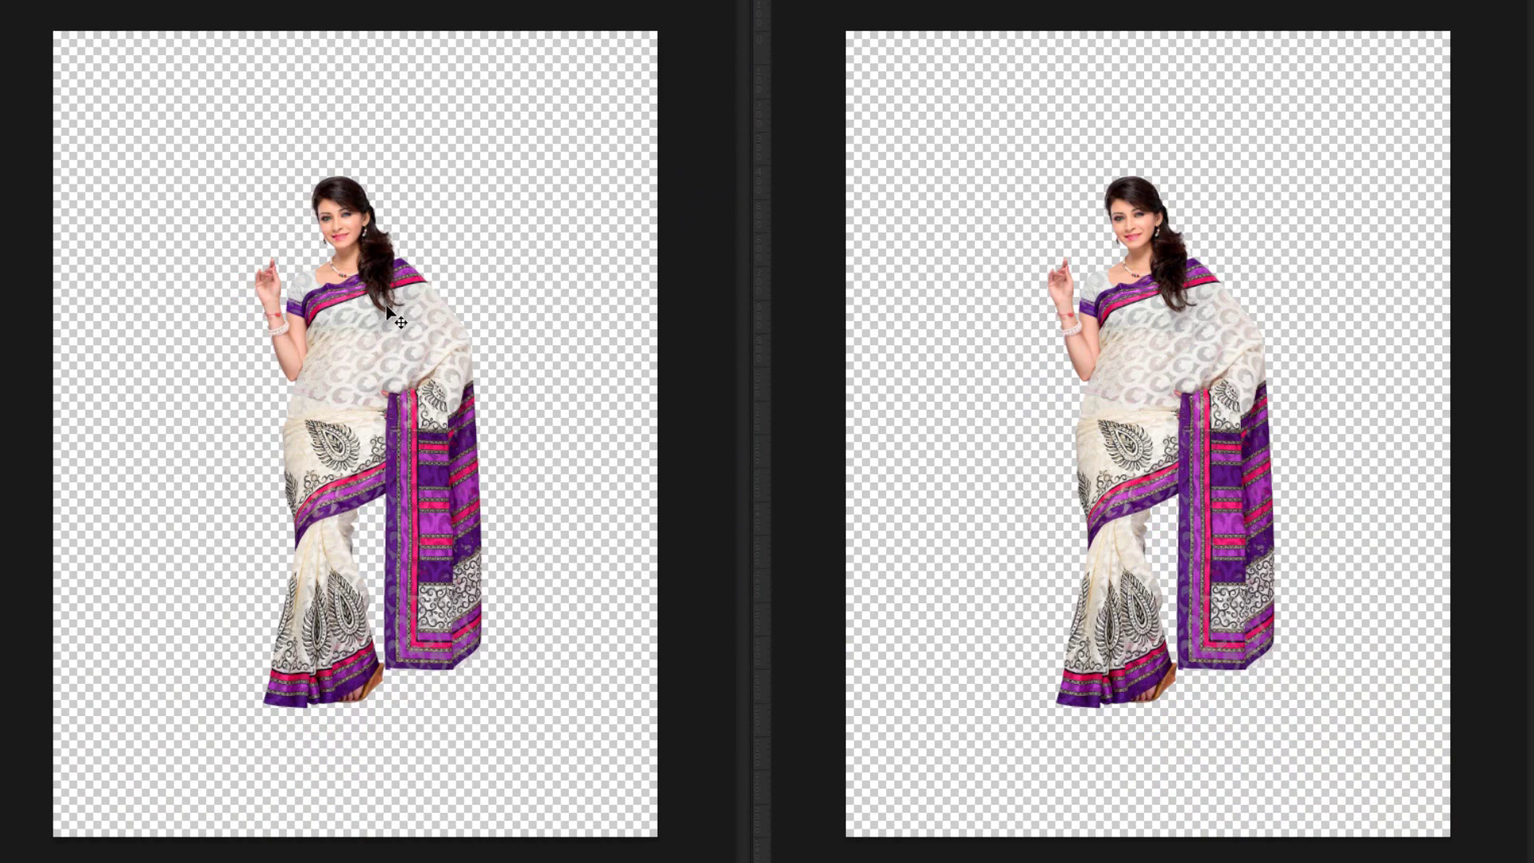
# - Try a Perspective Crop around the model in Compare with both upper corners pulled inward, and undo it
pyautogui.moveTo(386, 305); pyautogui.dragTo(374, 314)
pyautogui.click(4, 200)
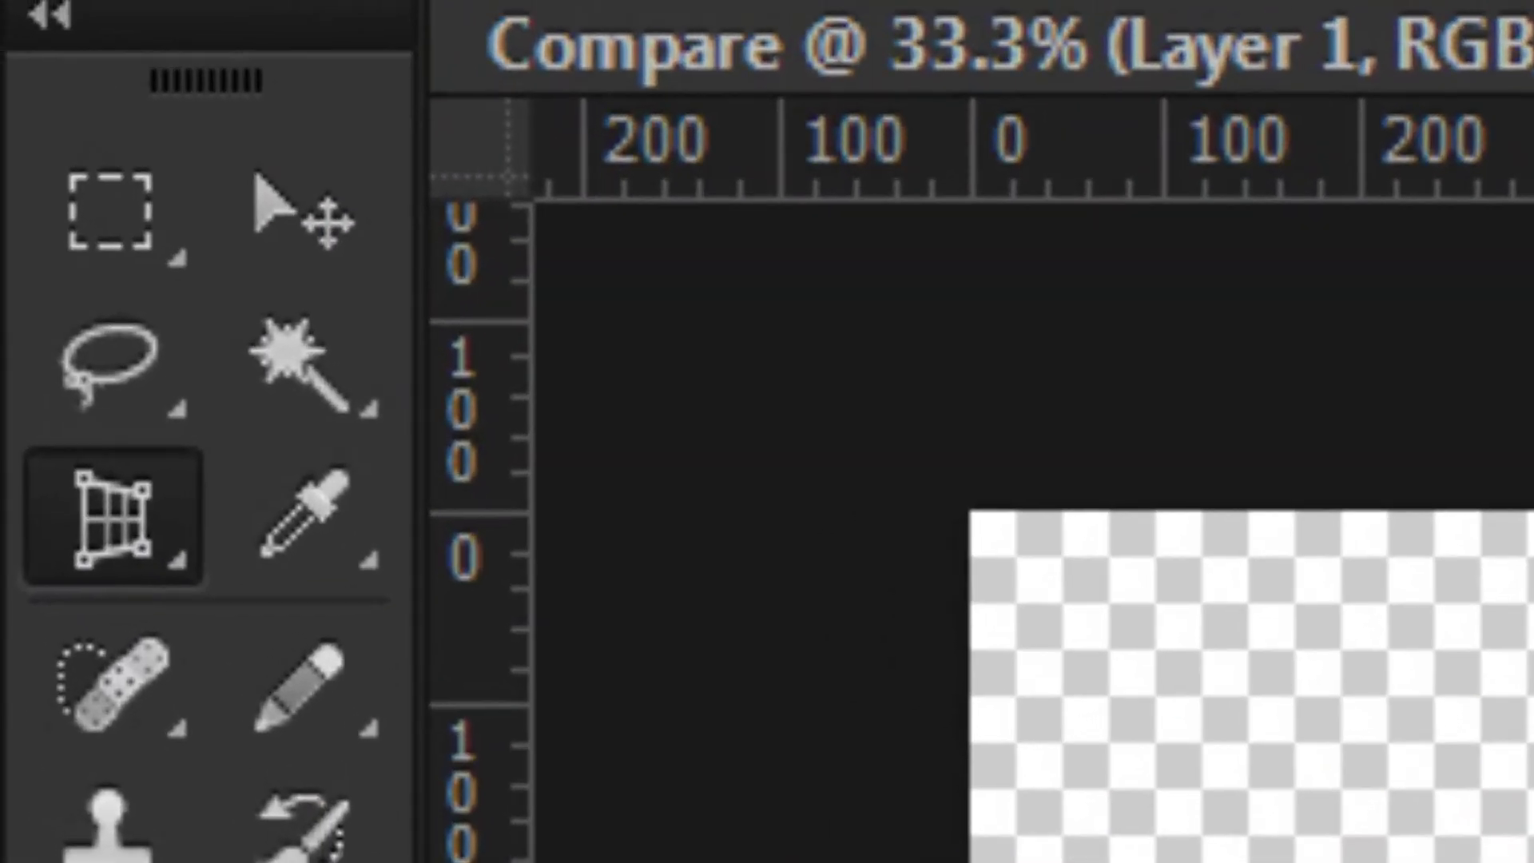
pyautogui.moveTo(276, 176); pyautogui.dragTo(655, 791)
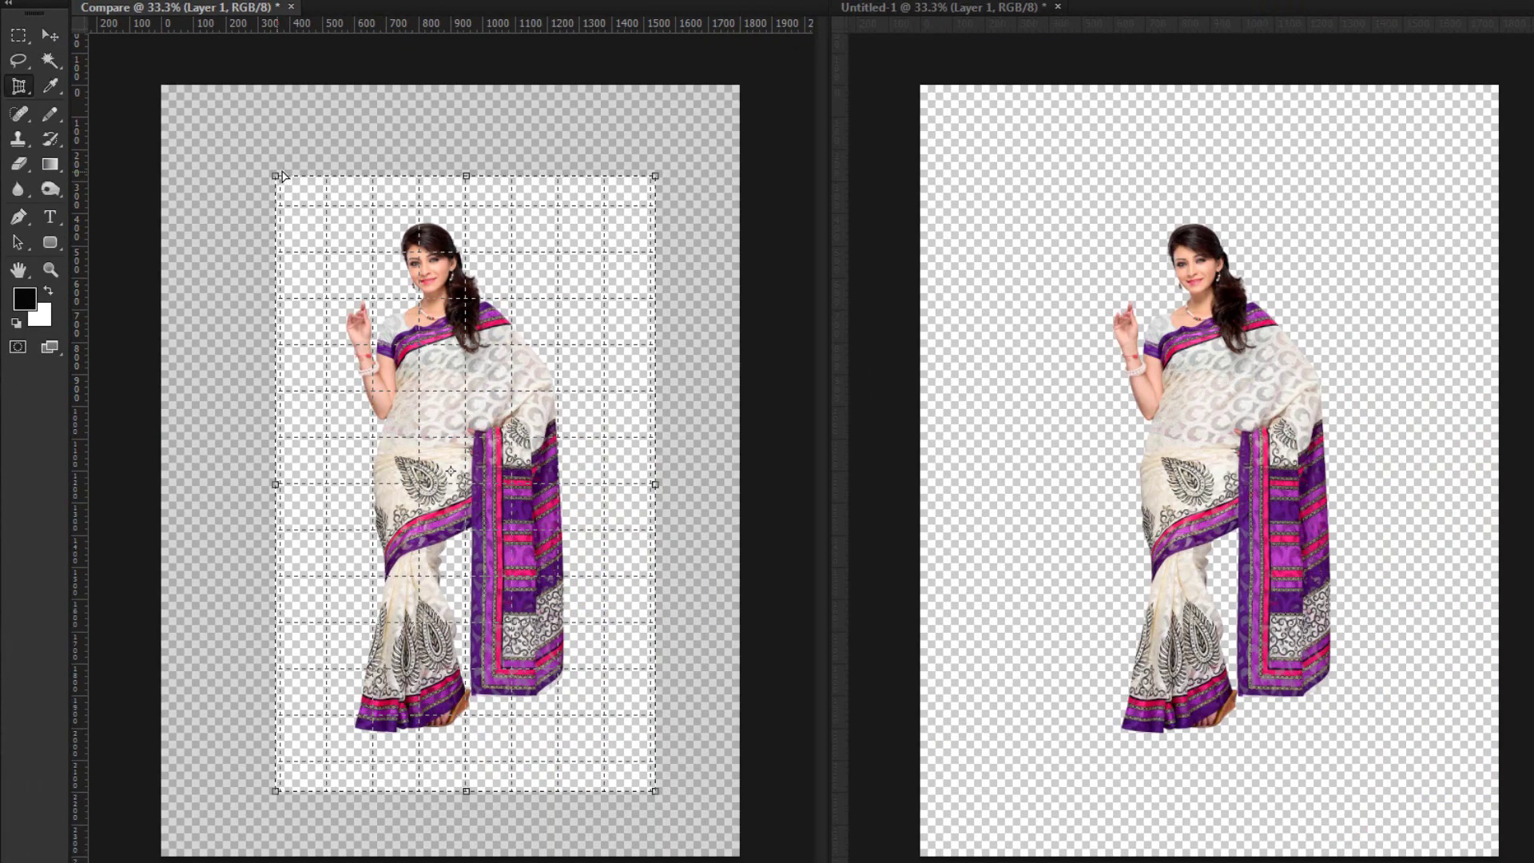
pyautogui.moveTo(282, 174); pyautogui.dragTo(334, 214)
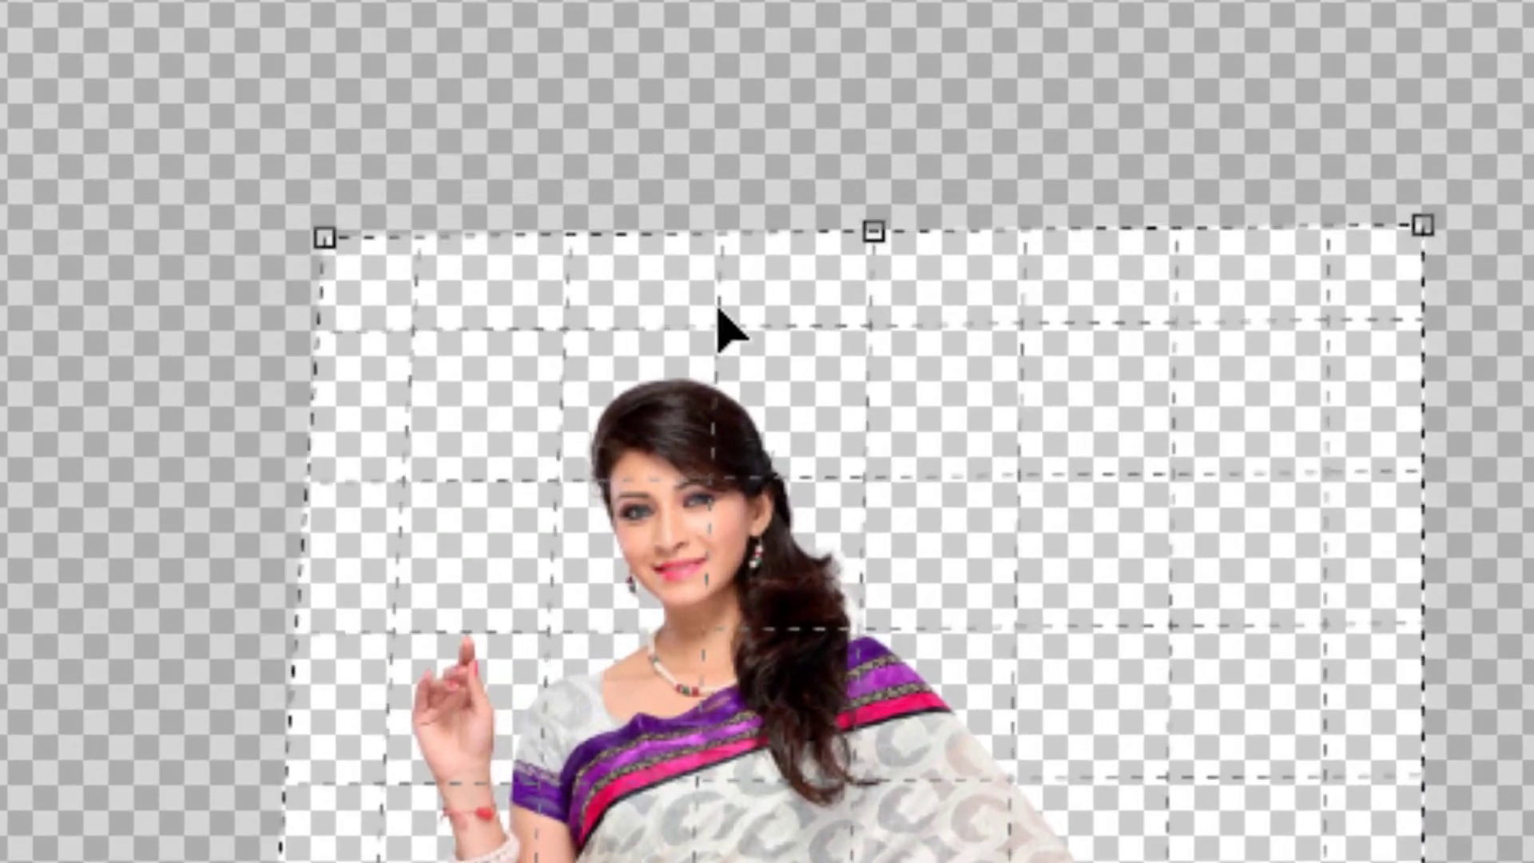
pyautogui.moveTo(1424, 238); pyautogui.dragTo(1198, 244)
pyautogui.press('Return')
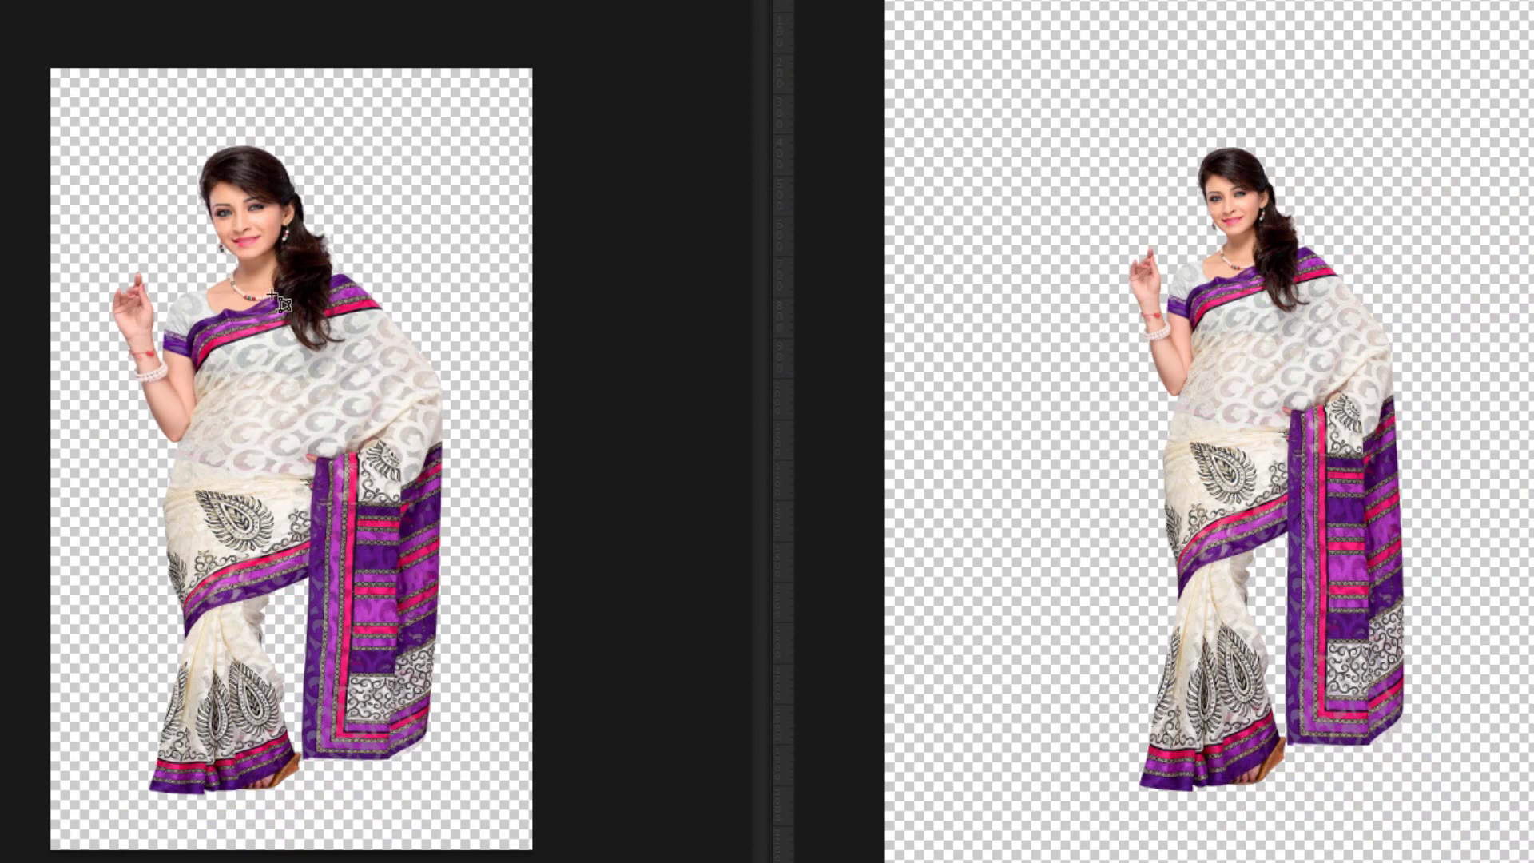
pyautogui.hotkey('ctrl', 'z')
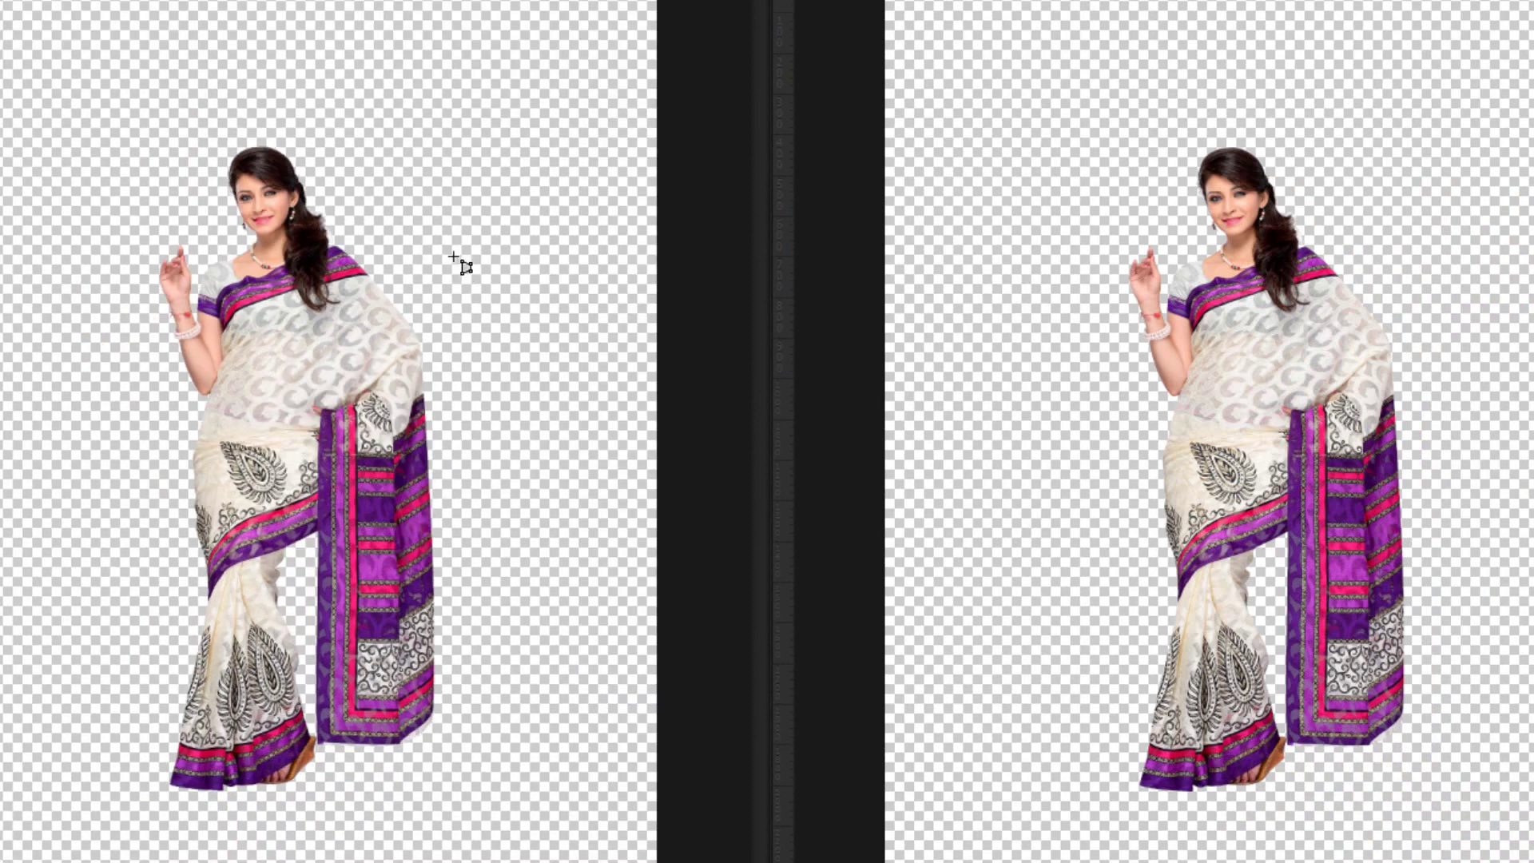
# - Perspective Crop the Compare image around the model with both lower corners pulled inward
pyautogui.moveTo(55, 112)
pyautogui.mouseDown()
pyautogui.moveTo(524, 810)
pyautogui.moveTo(523, 845)
pyautogui.mouseUp()
pyautogui.moveTo(55, 844); pyautogui.dragTo(126, 844)
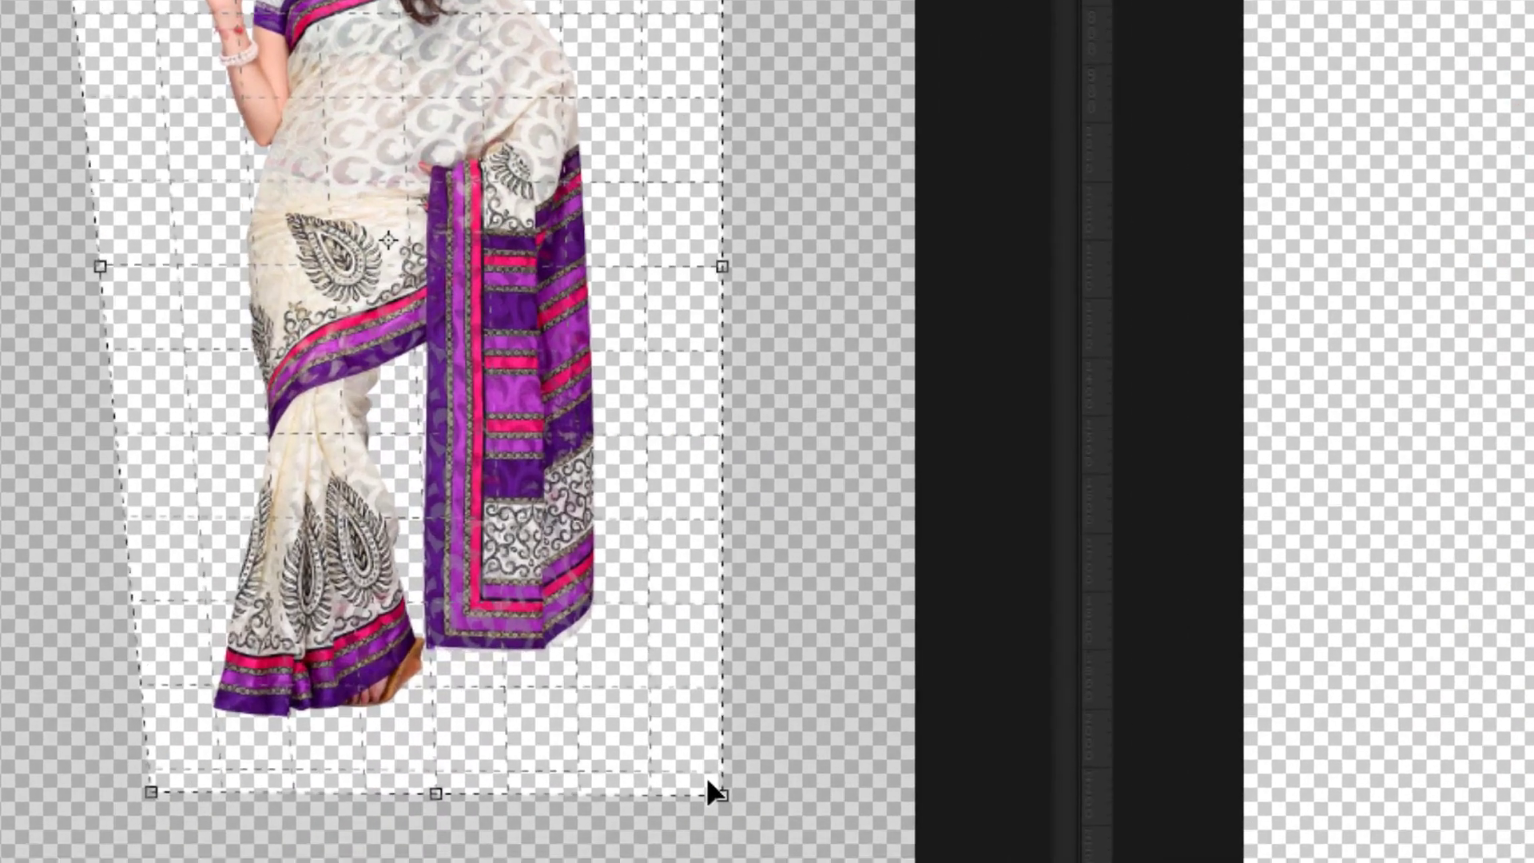
pyautogui.moveTo(713, 791); pyautogui.dragTo(701, 794)
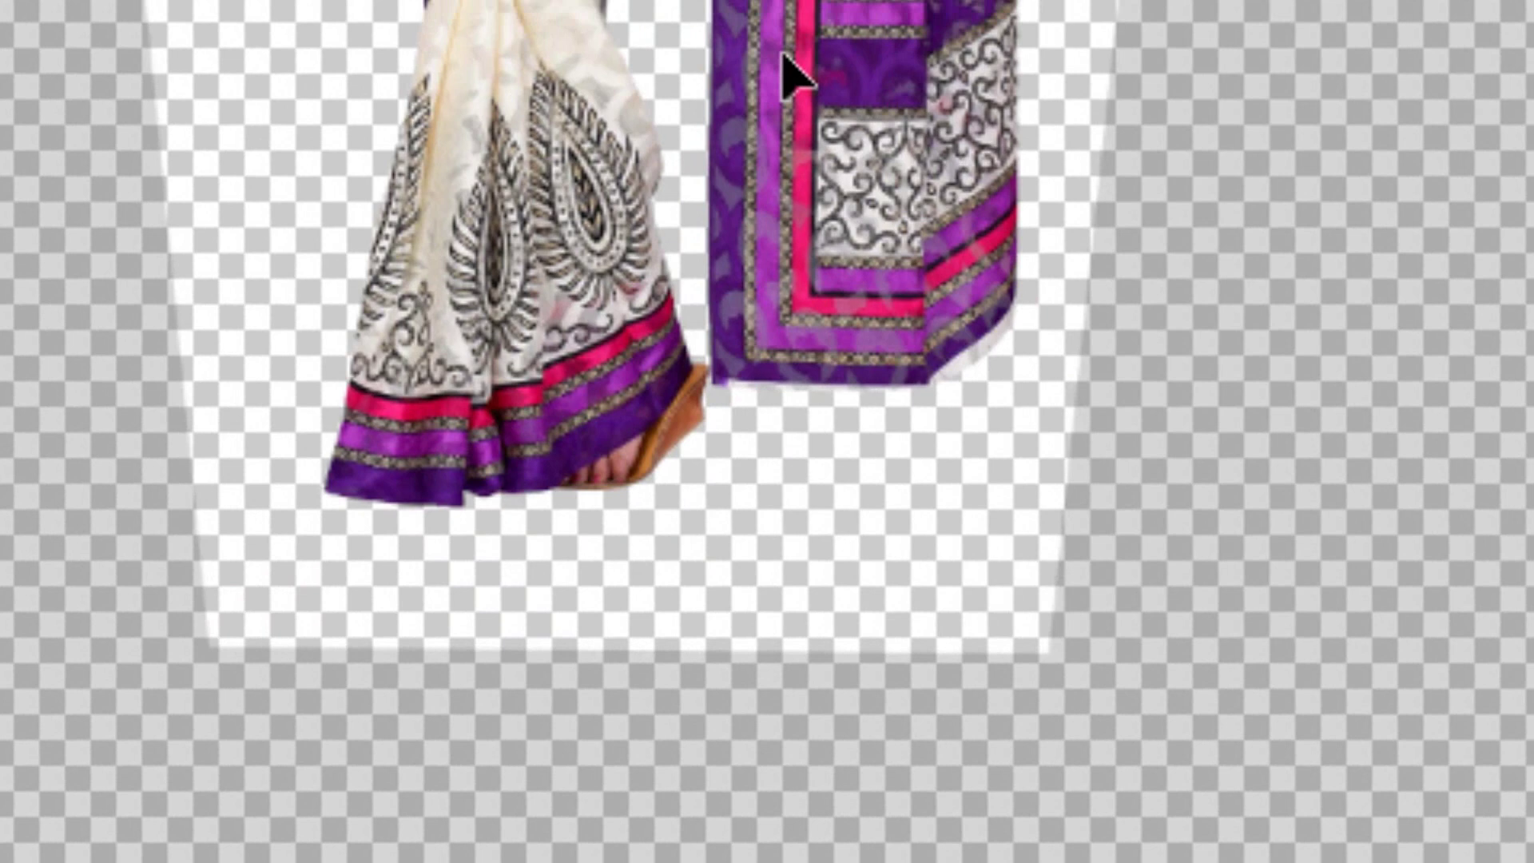
pyautogui.press('Return')
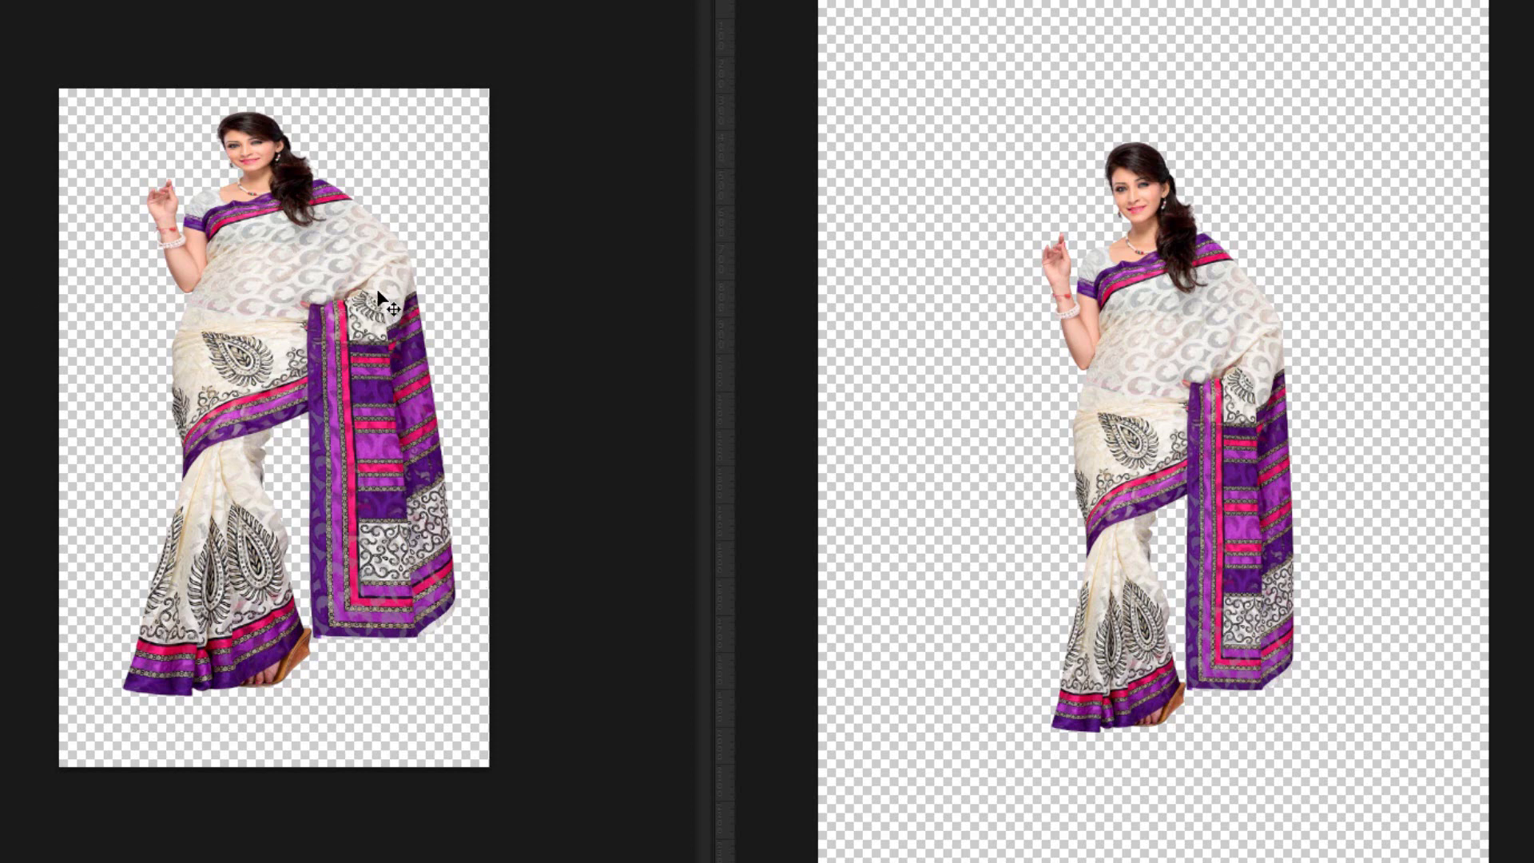
# - Close all open documents without saving the changes
pyautogui.hotkey('ctrl', 'alt', 'w')
pyautogui.click(831, 252)
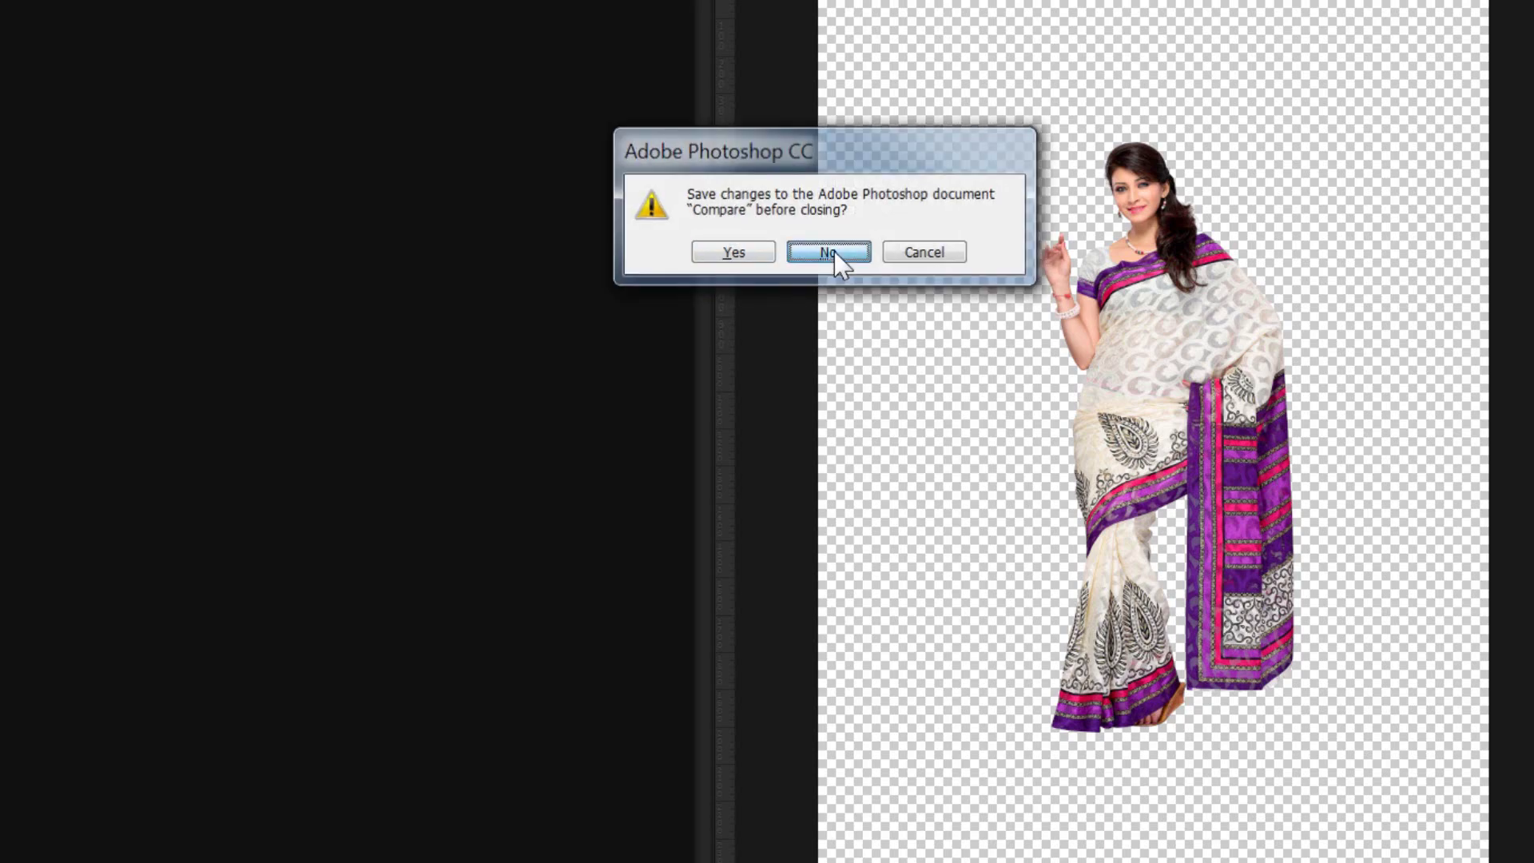
pyautogui.click(834, 252)
pyautogui.click(834, 252)
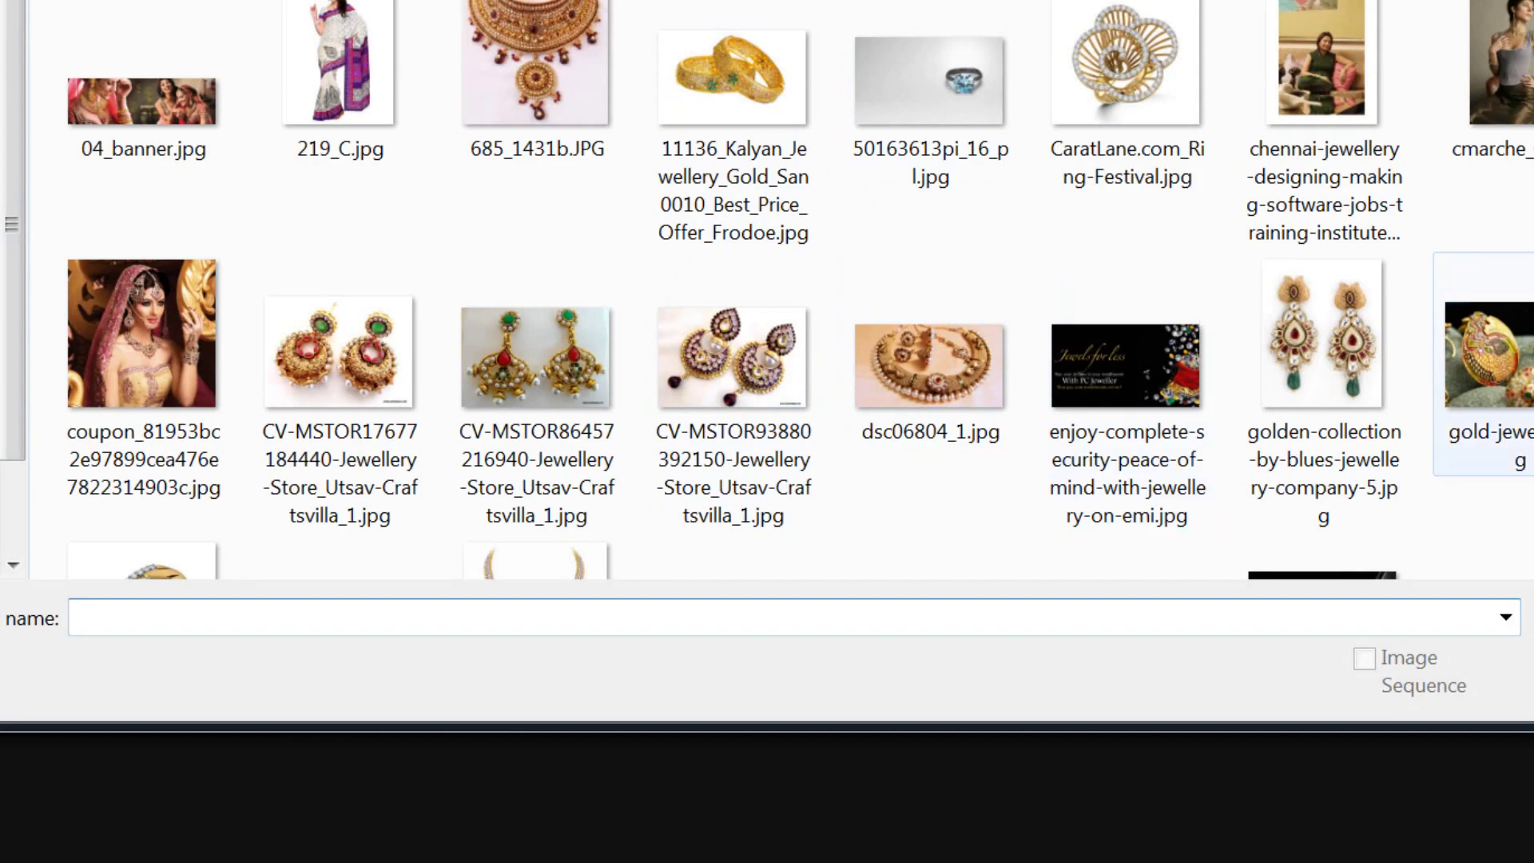
# - Open Gold-Rate-In-Visakhapatnam.jpg and extend its canvas by a relative 300 pixels in both width and height from the center
pyautogui.doubleClick(1487, 359)
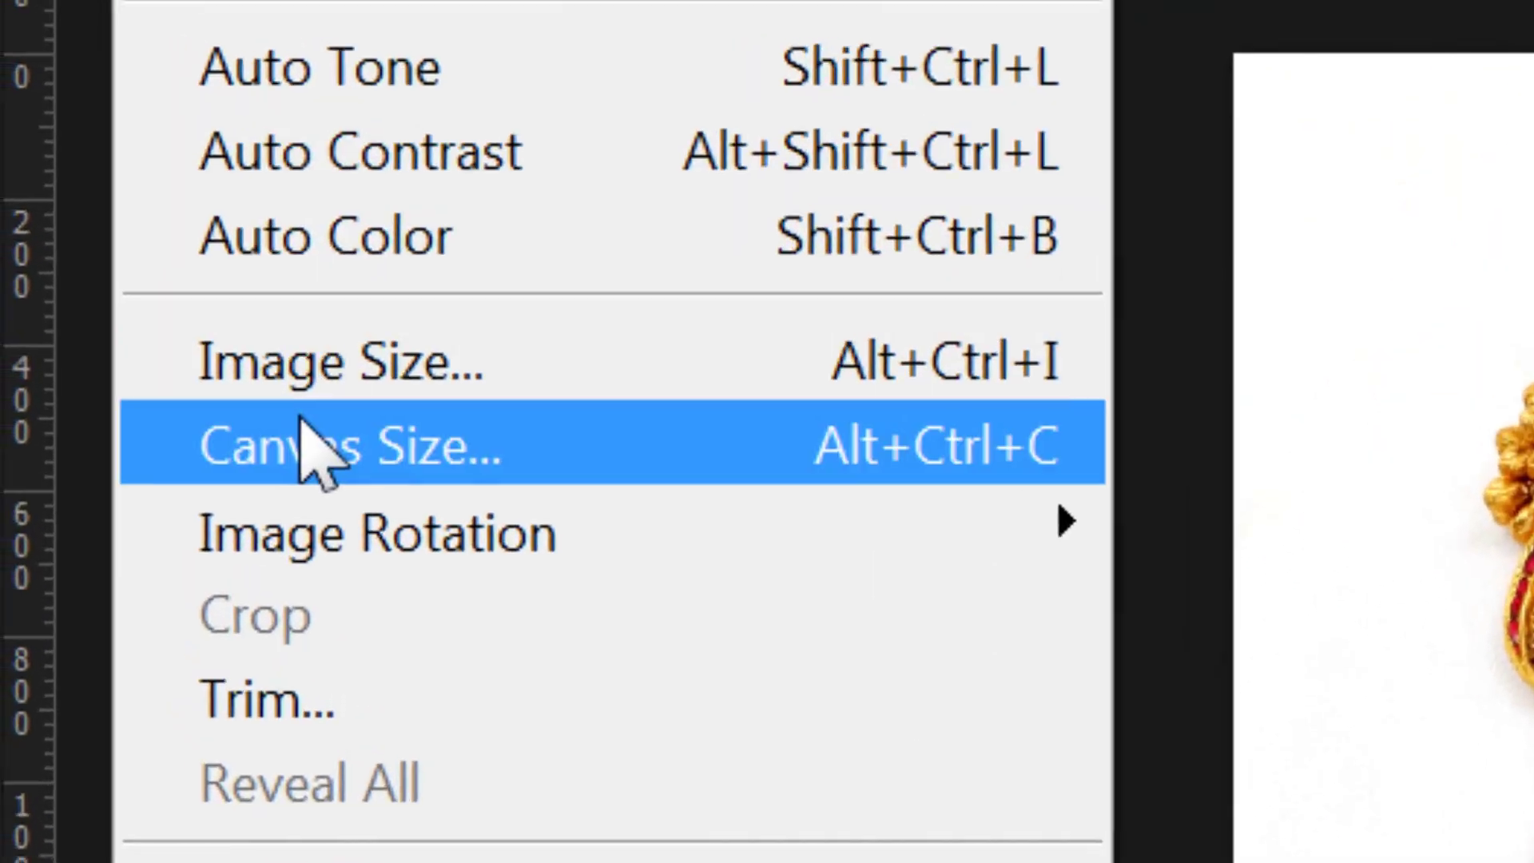
pyautogui.click(311, 448)
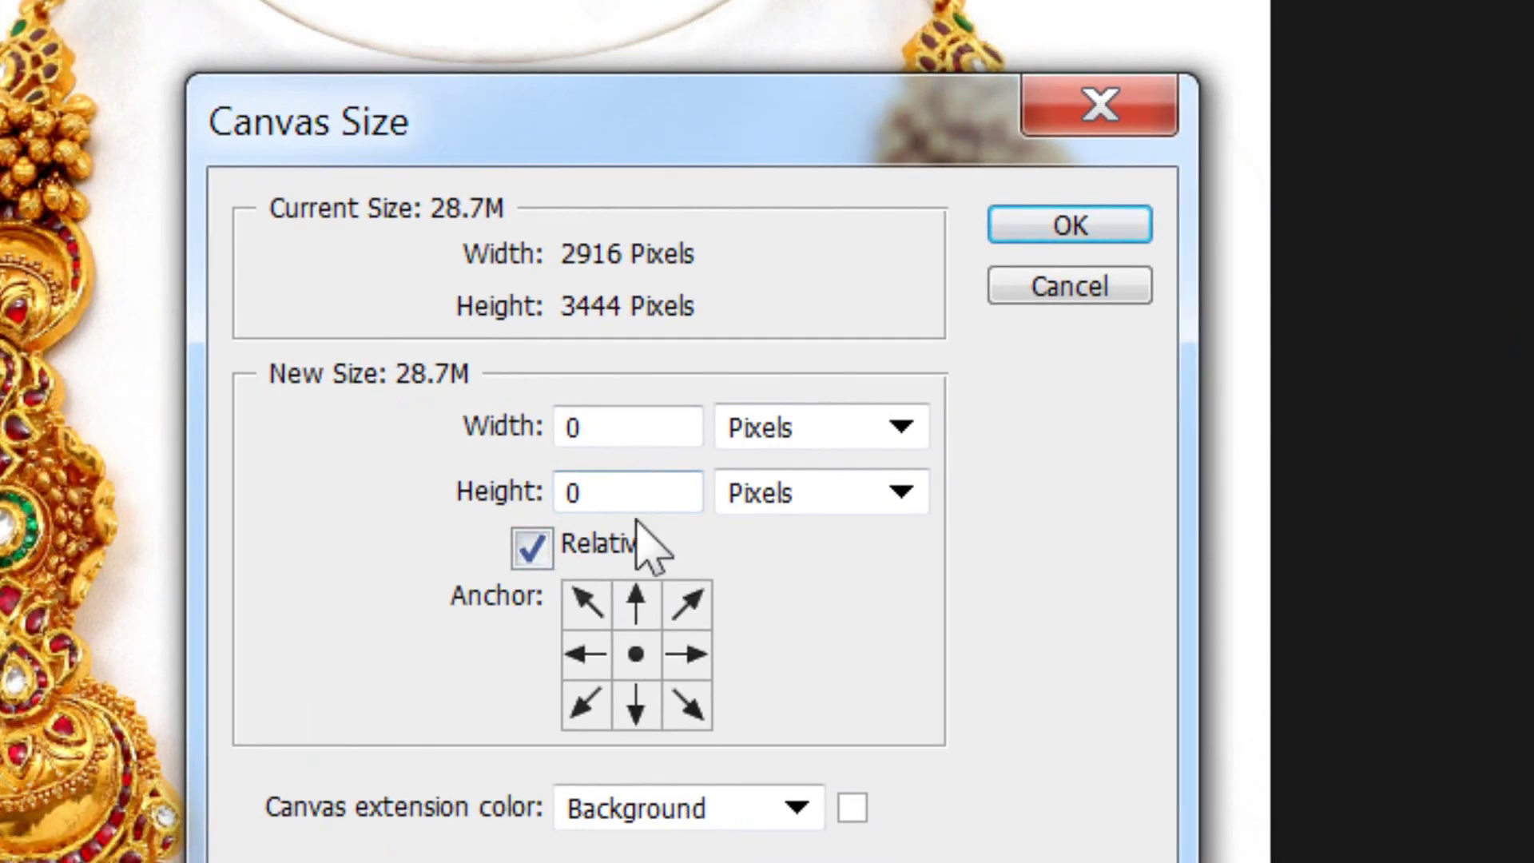
pyautogui.click(663, 427)
pyautogui.write('300')
pyautogui.press('Tab')
pyautogui.write('300')
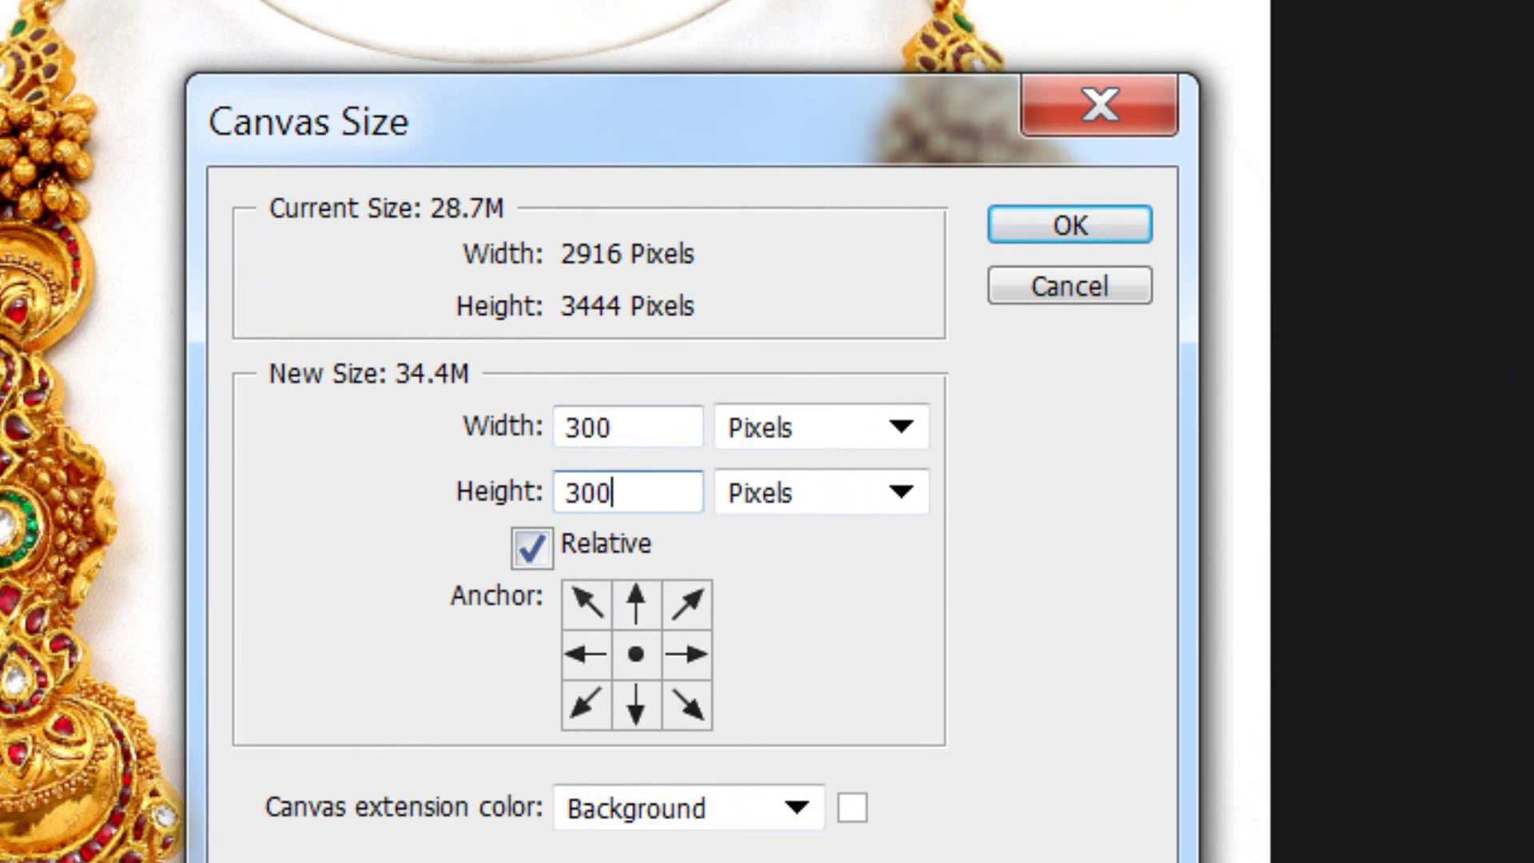
pyautogui.press('Return')
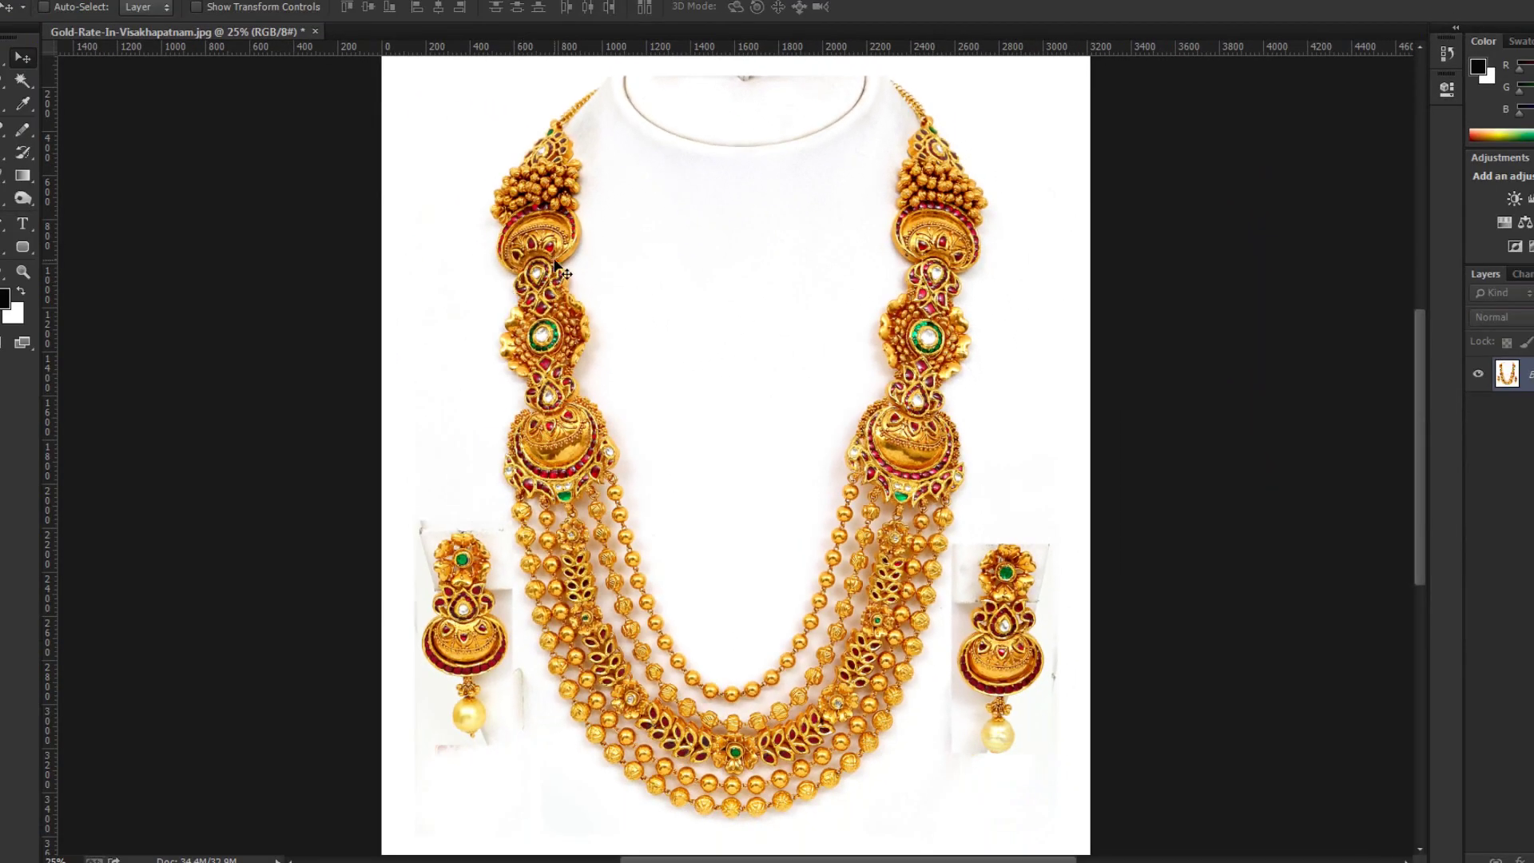
# - Resize the necklace image to a width of 800 pixels and fit it to the screen
pyautogui.hotkey('ctrl', '-')
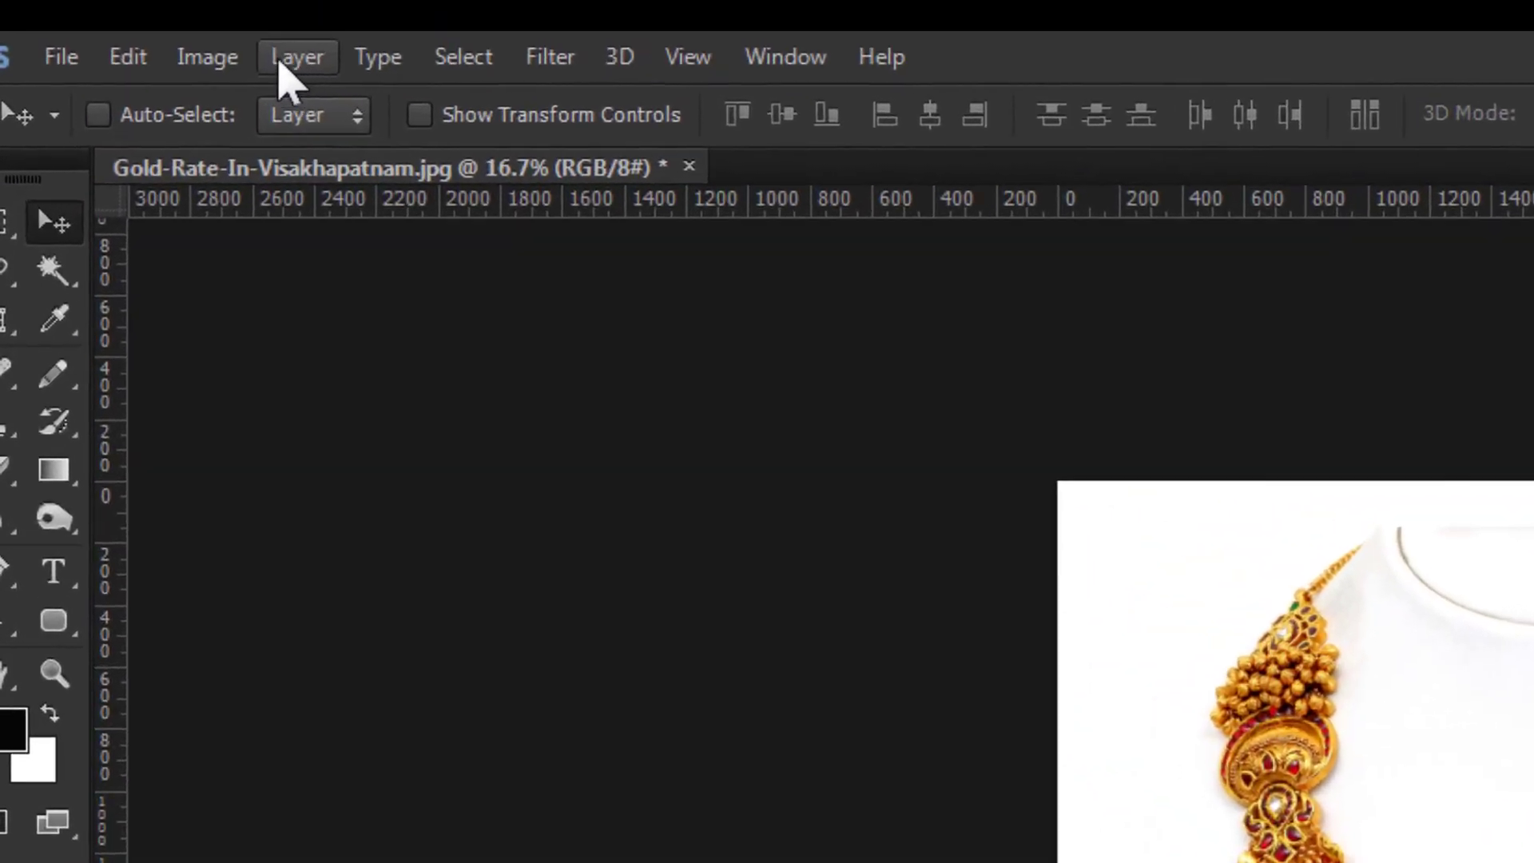
pyautogui.click(209, 56)
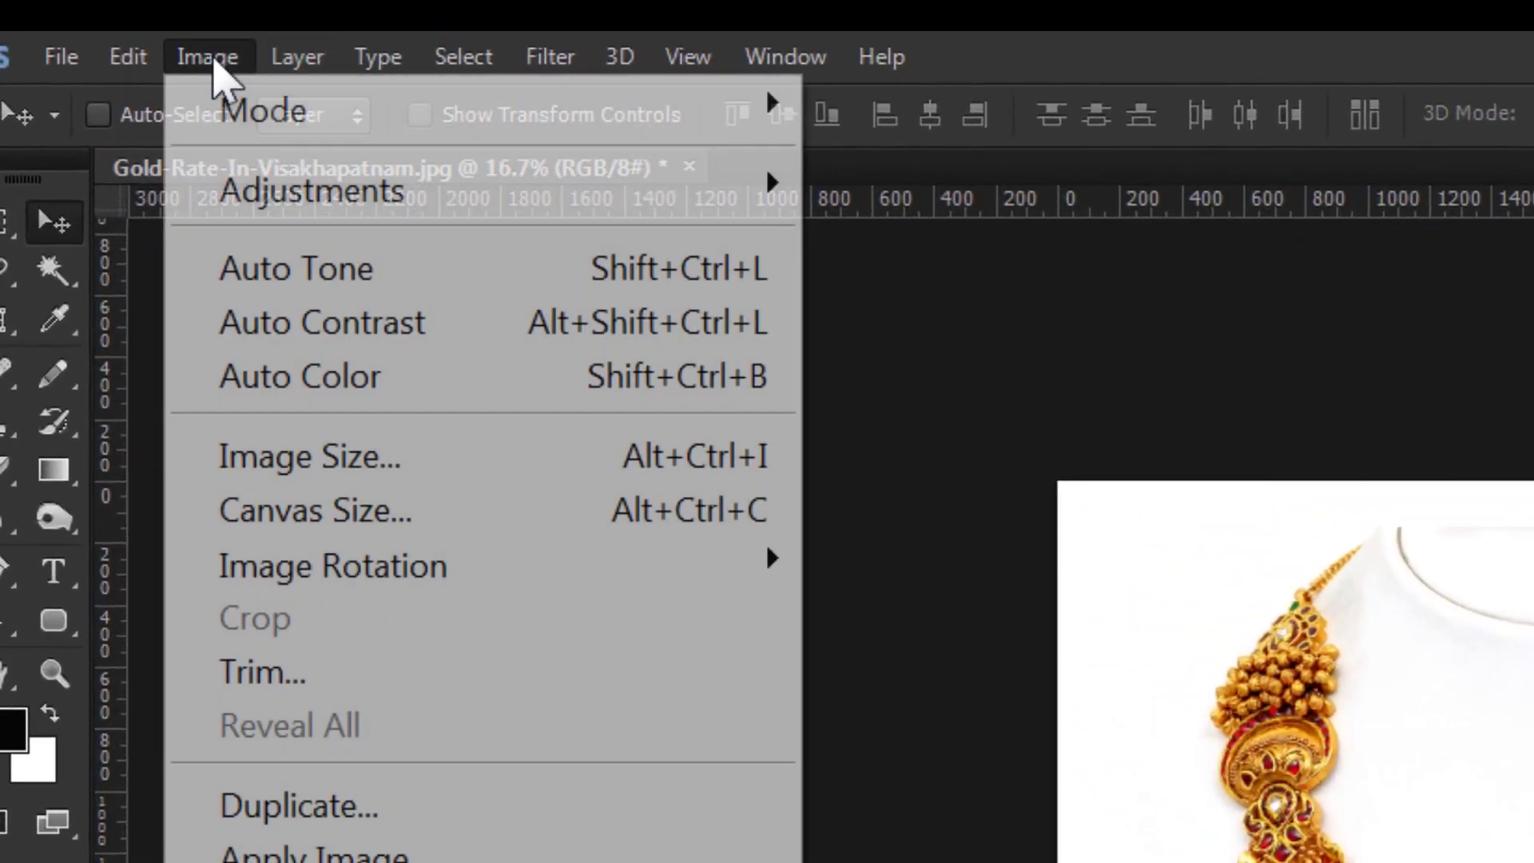
pyautogui.click(323, 456)
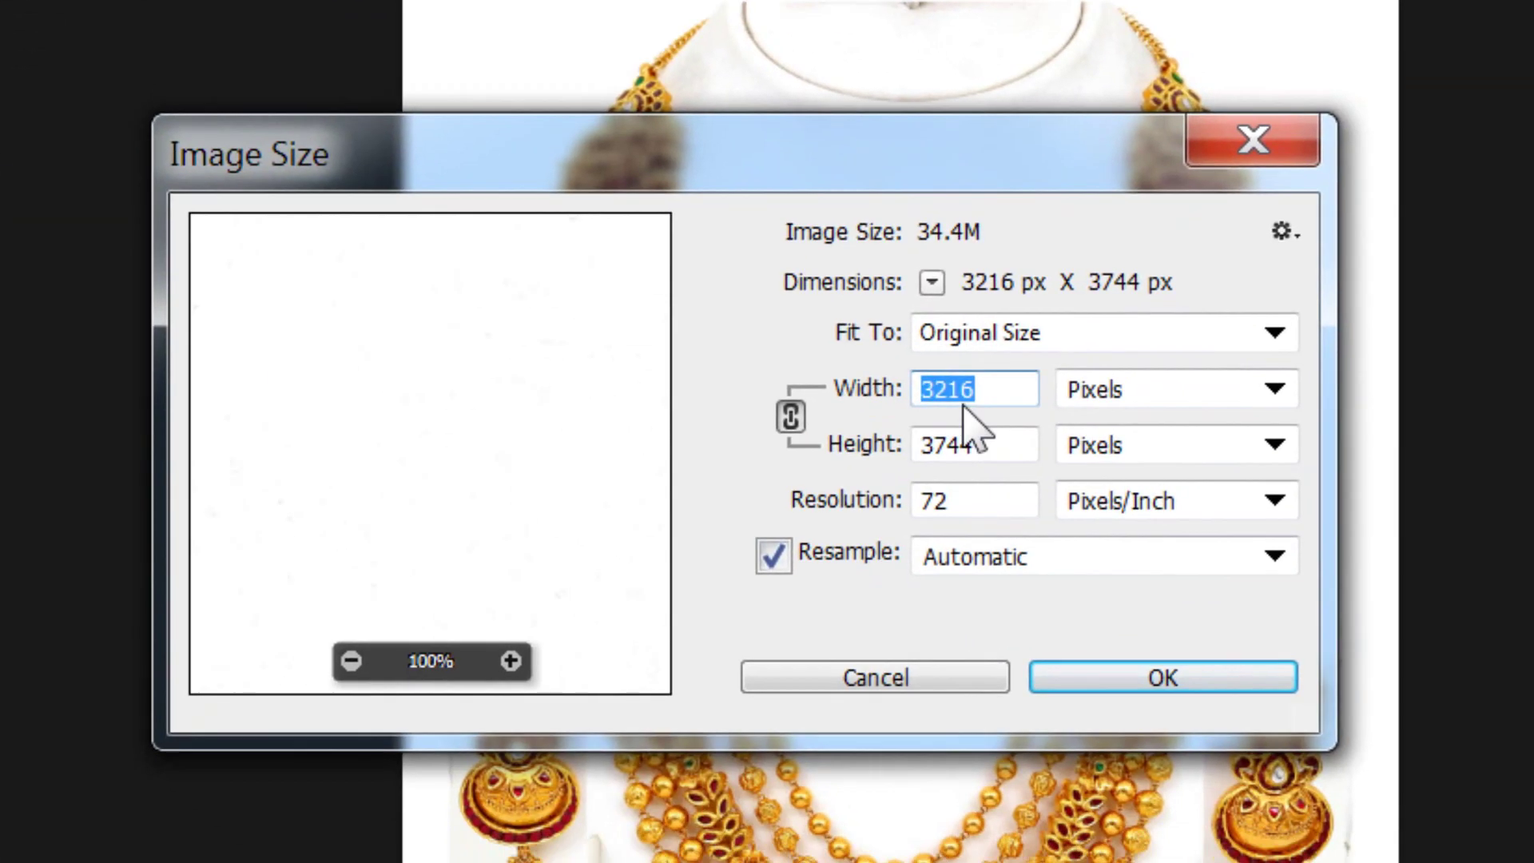
pyautogui.write('800')
pyautogui.press('Return')
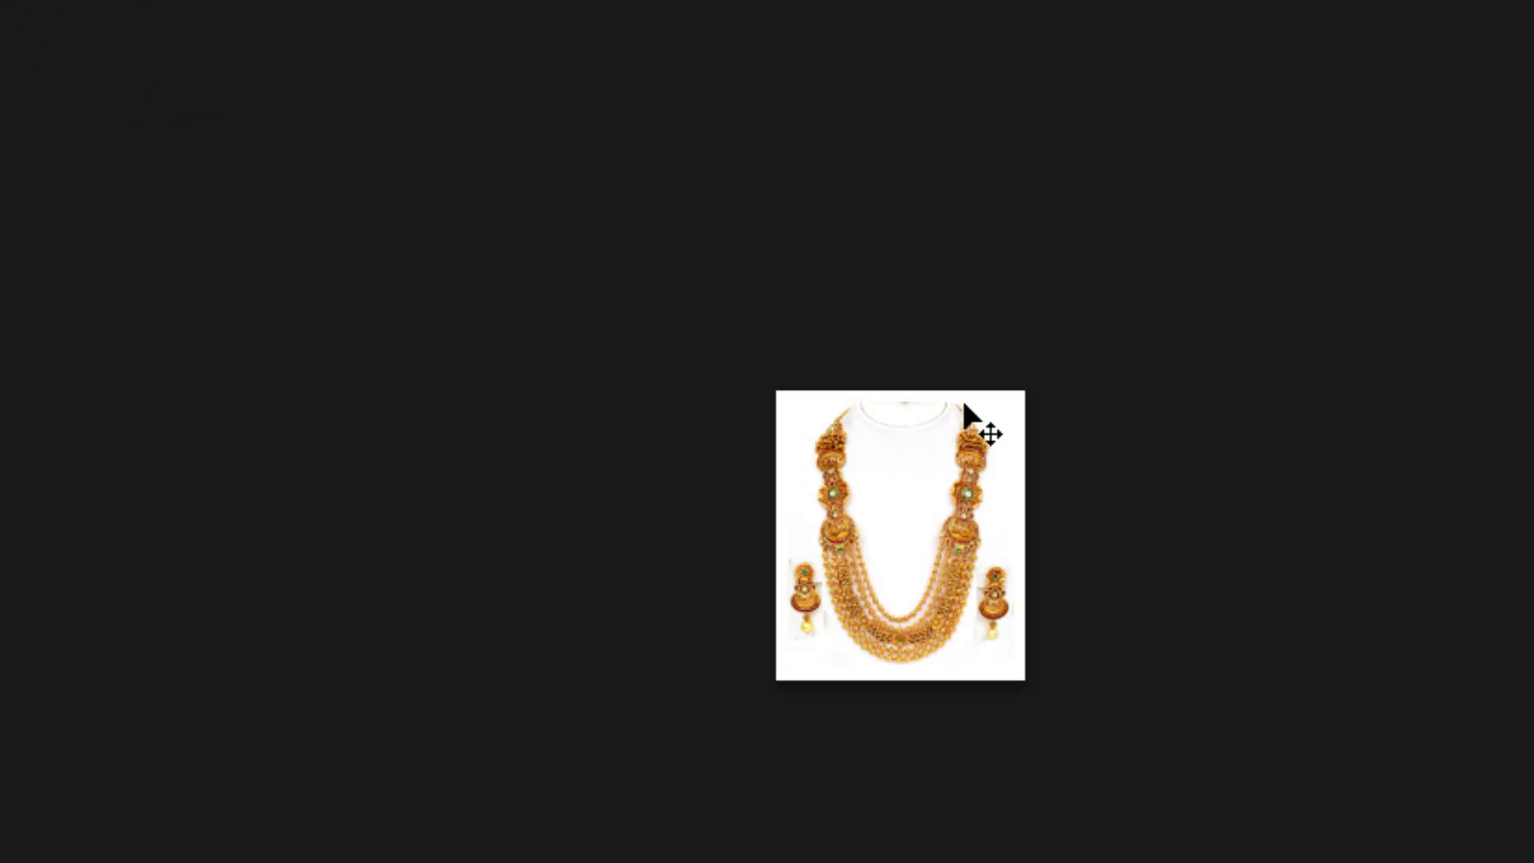
pyautogui.hotkey('ctrl', '0')
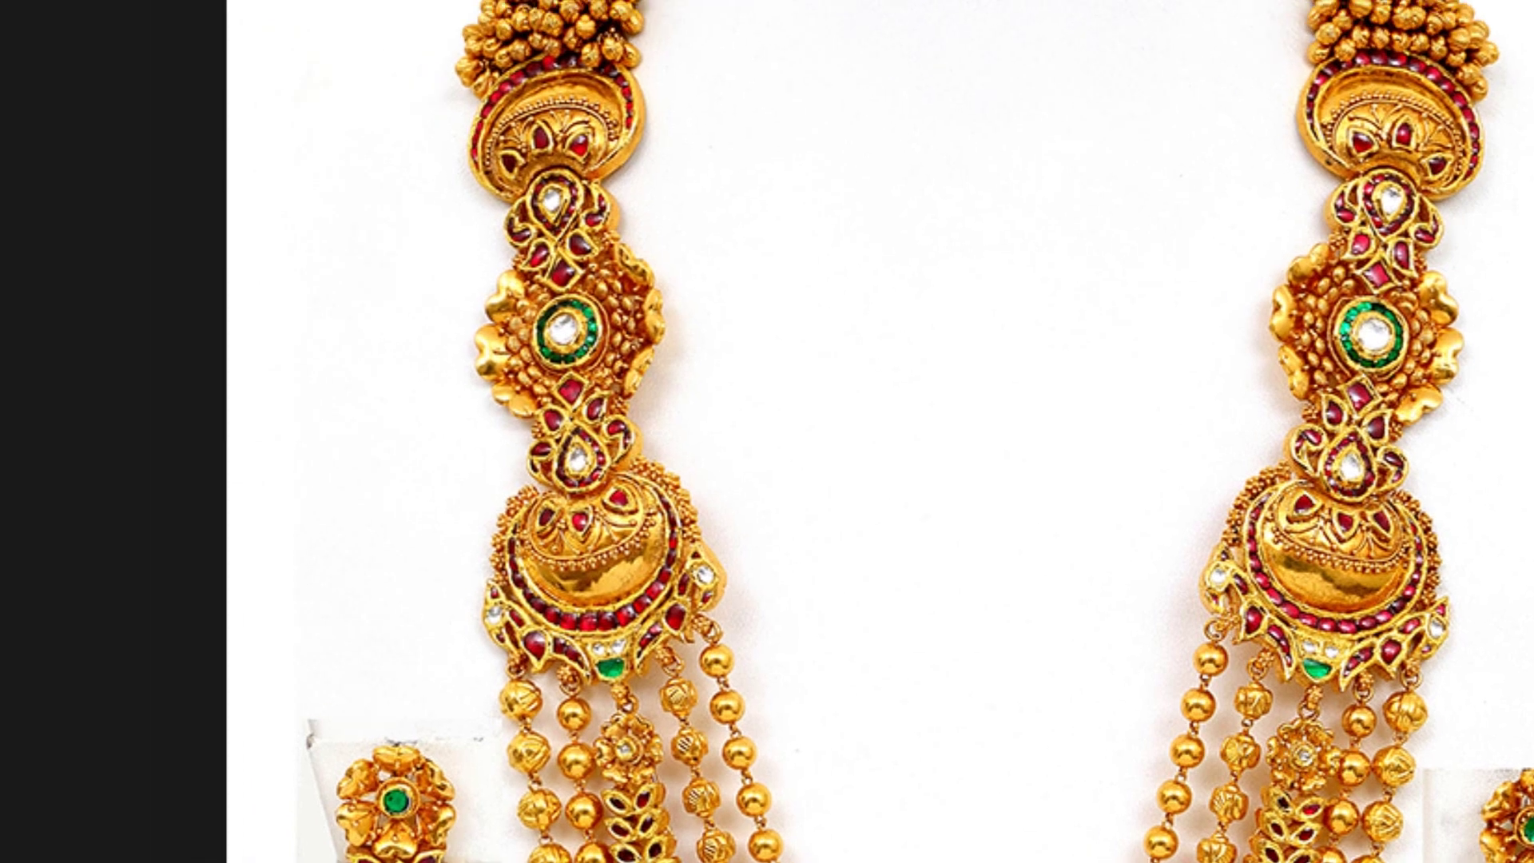
# - Duplicate the resized necklace image as a new document named comapre
pyautogui.click(48, 4)
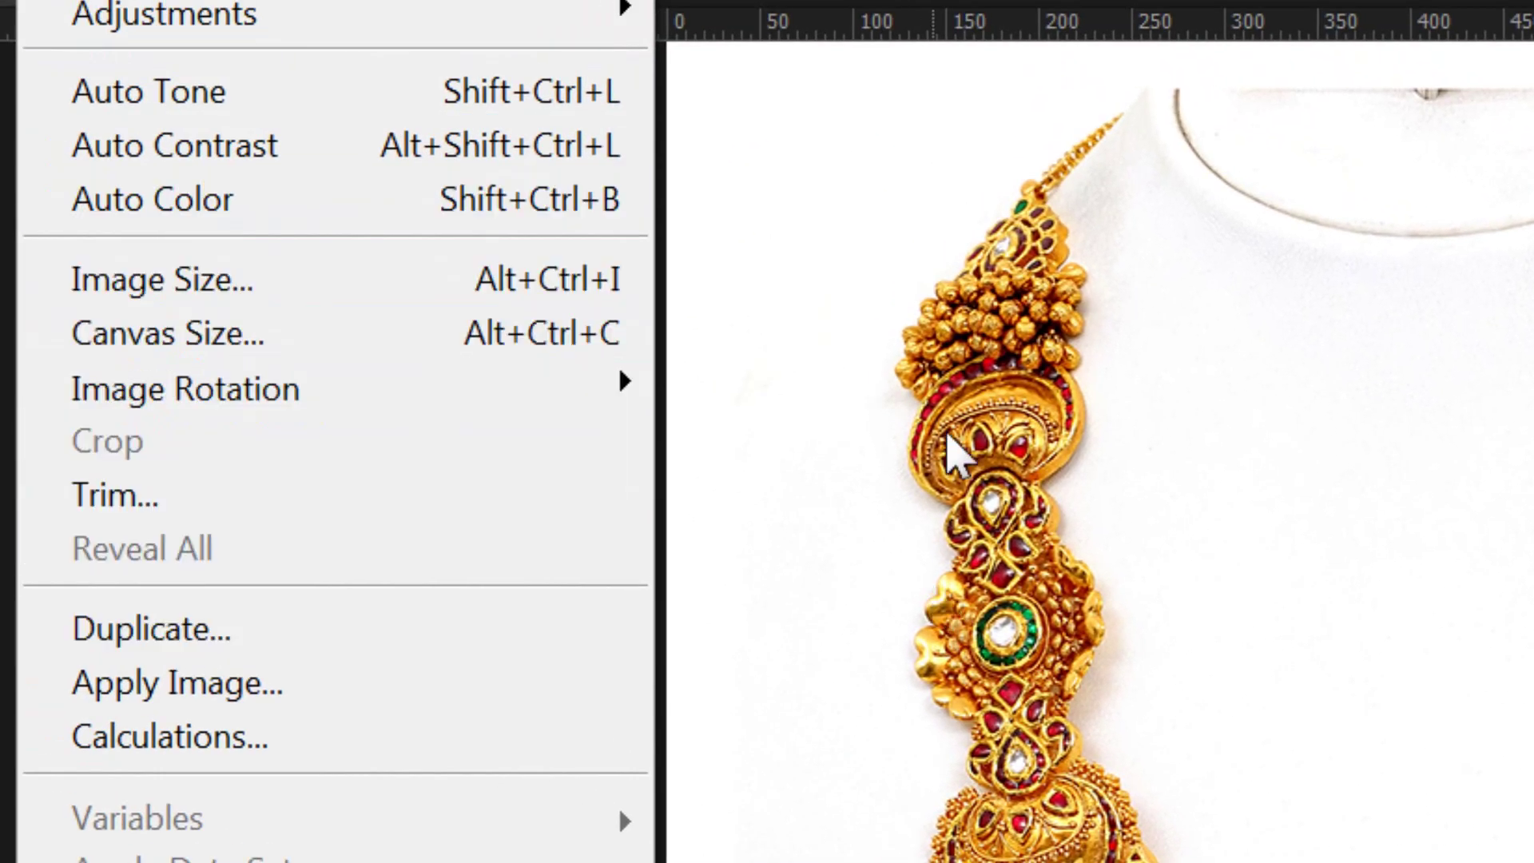
pyautogui.click(299, 637)
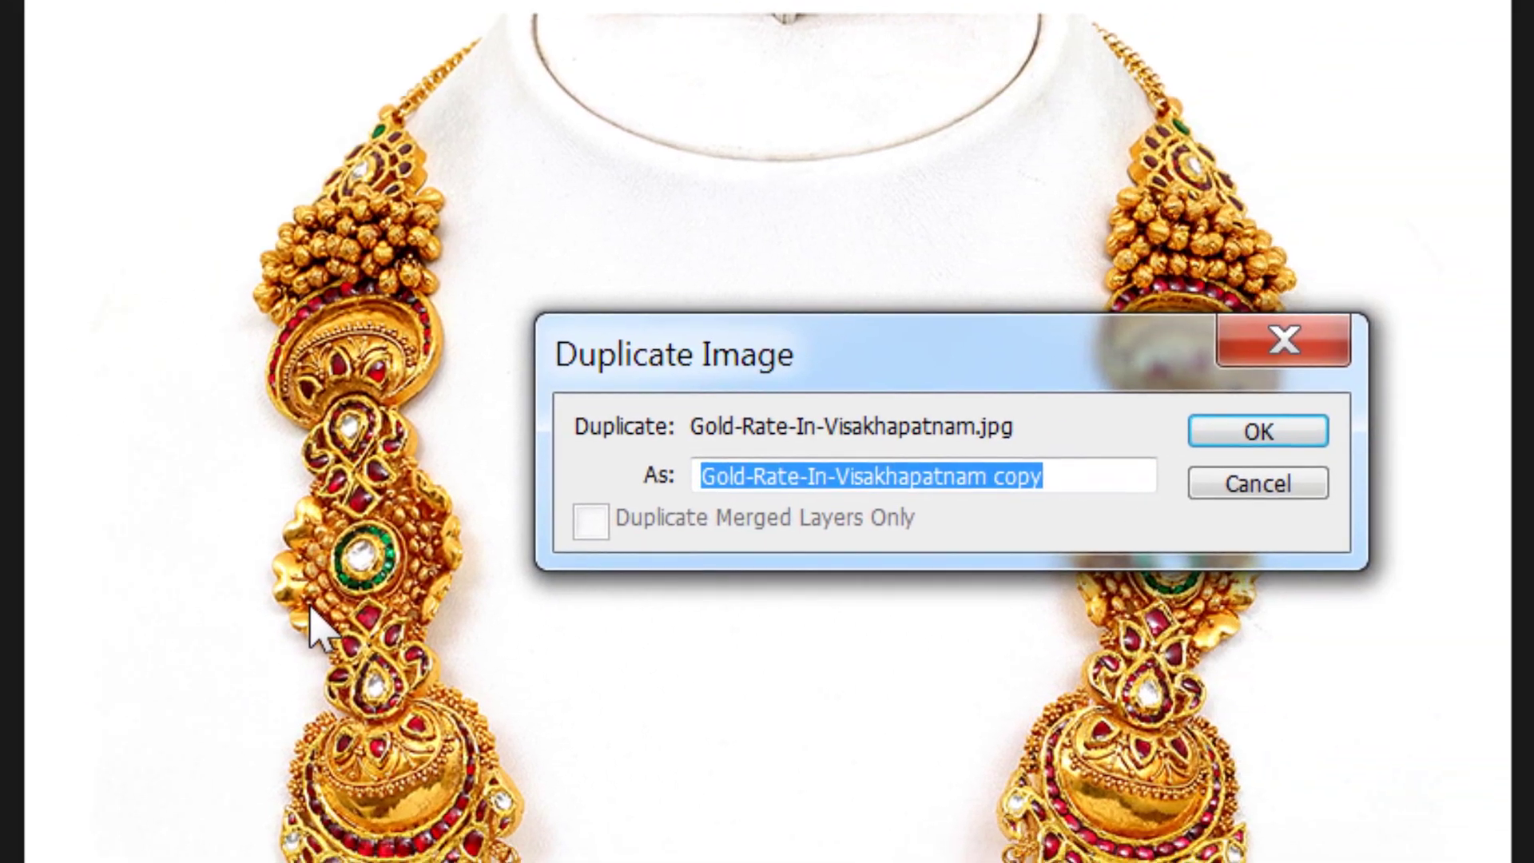
pyautogui.write('comapre')
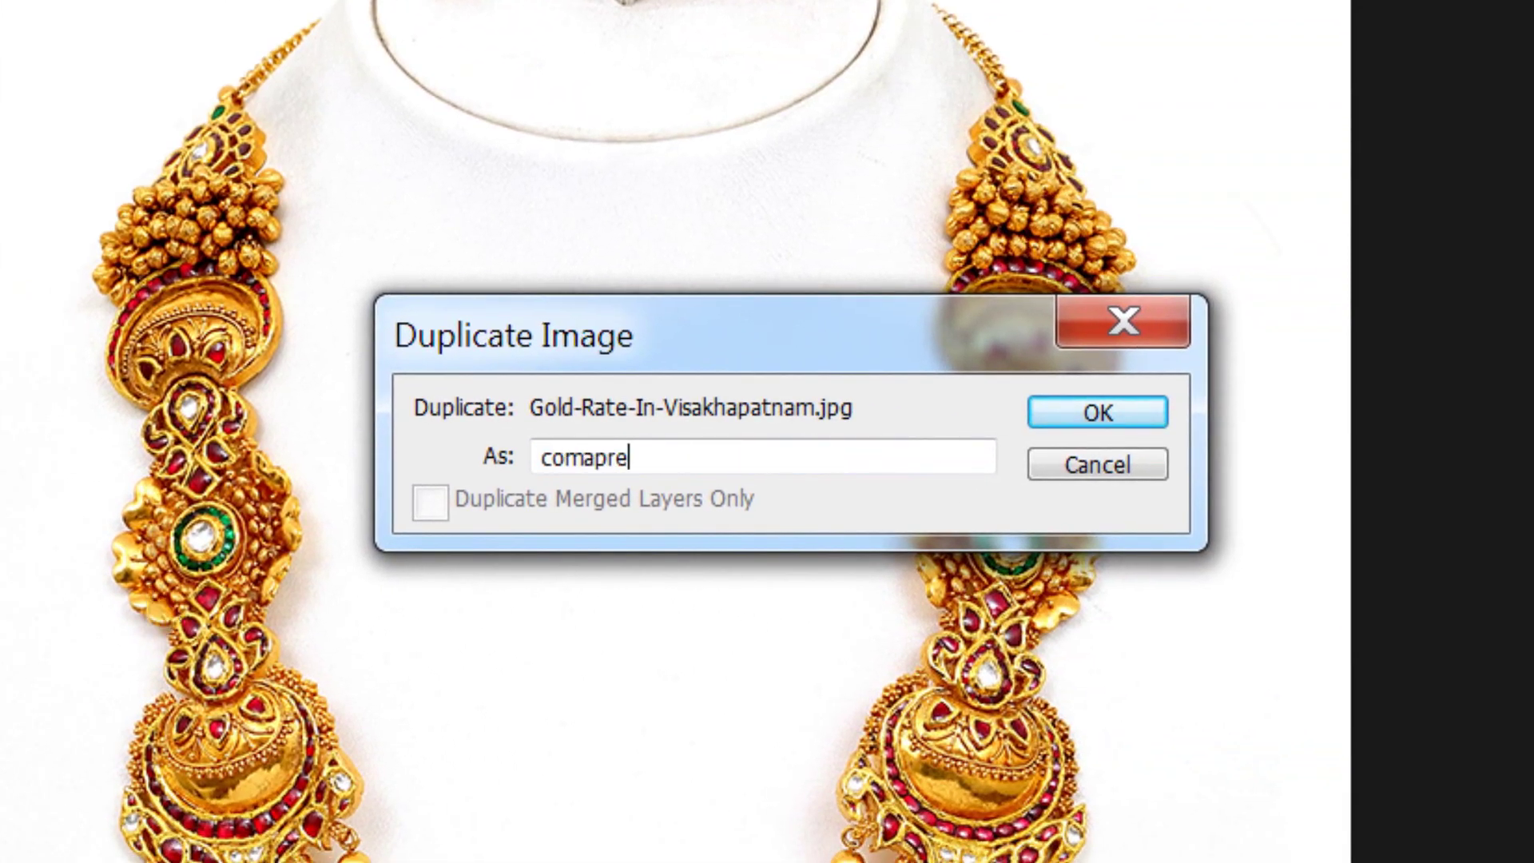
pyautogui.press('Return')
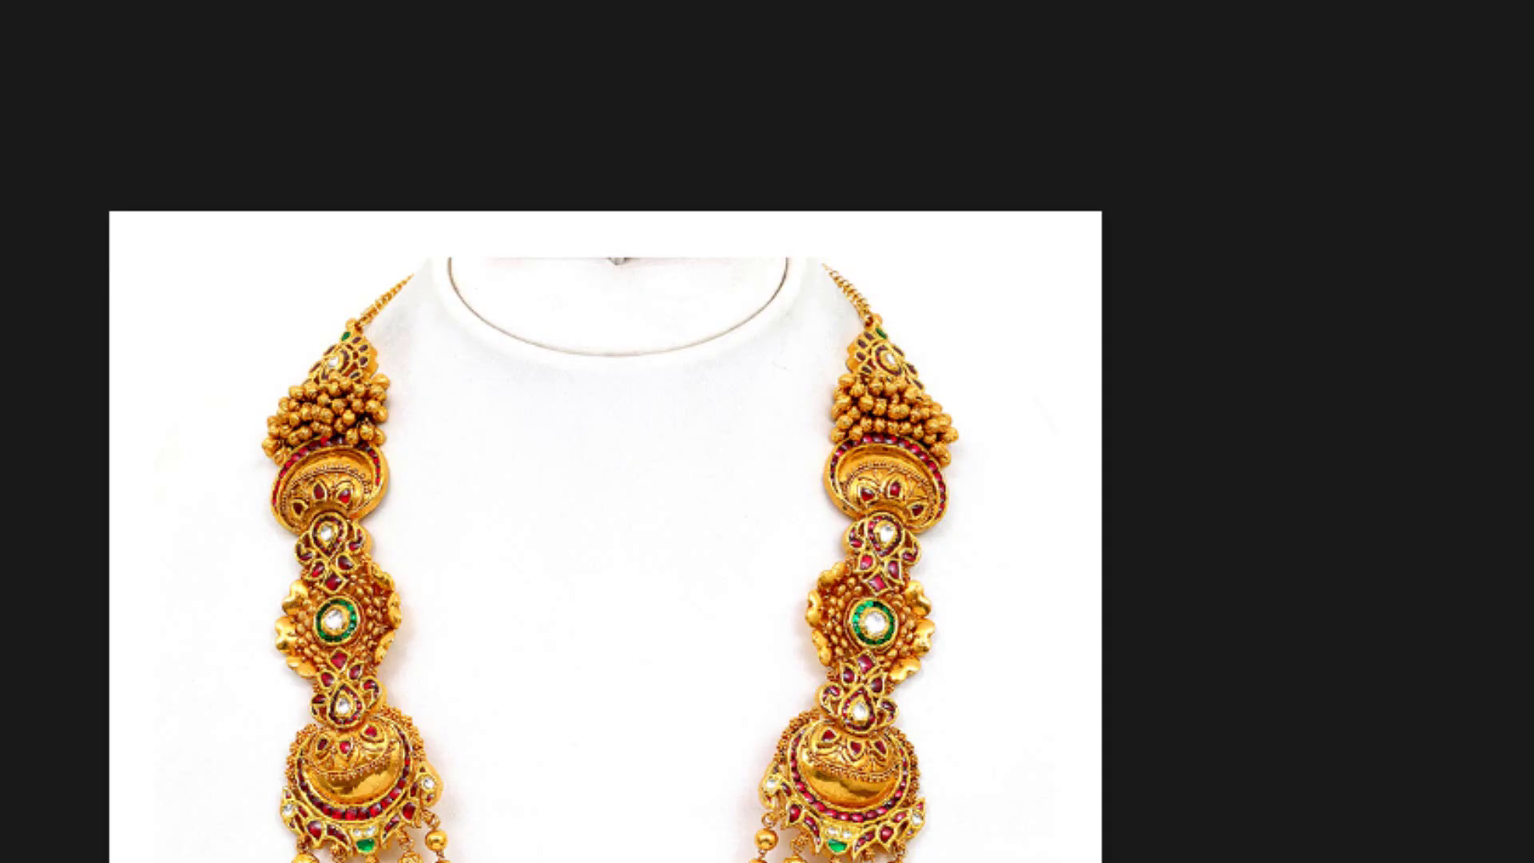
# - Arrange the two necklace documents side by side in a 2-up Vertical layout and activate the one displayed smaller
pyautogui.click(23, 57)
pyautogui.moveTo(404, 77)
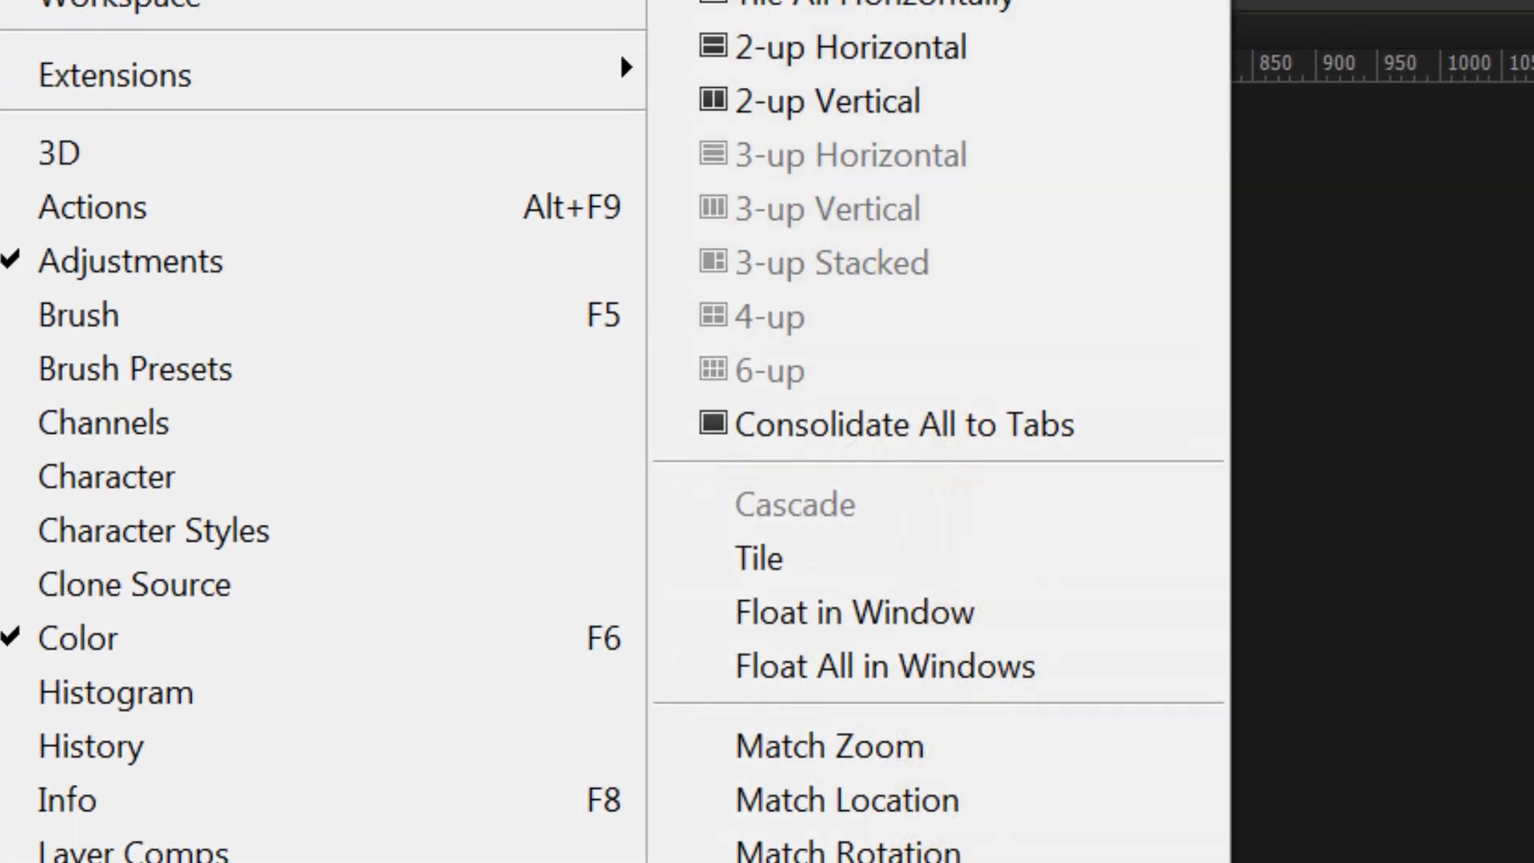
pyautogui.click(918, 241)
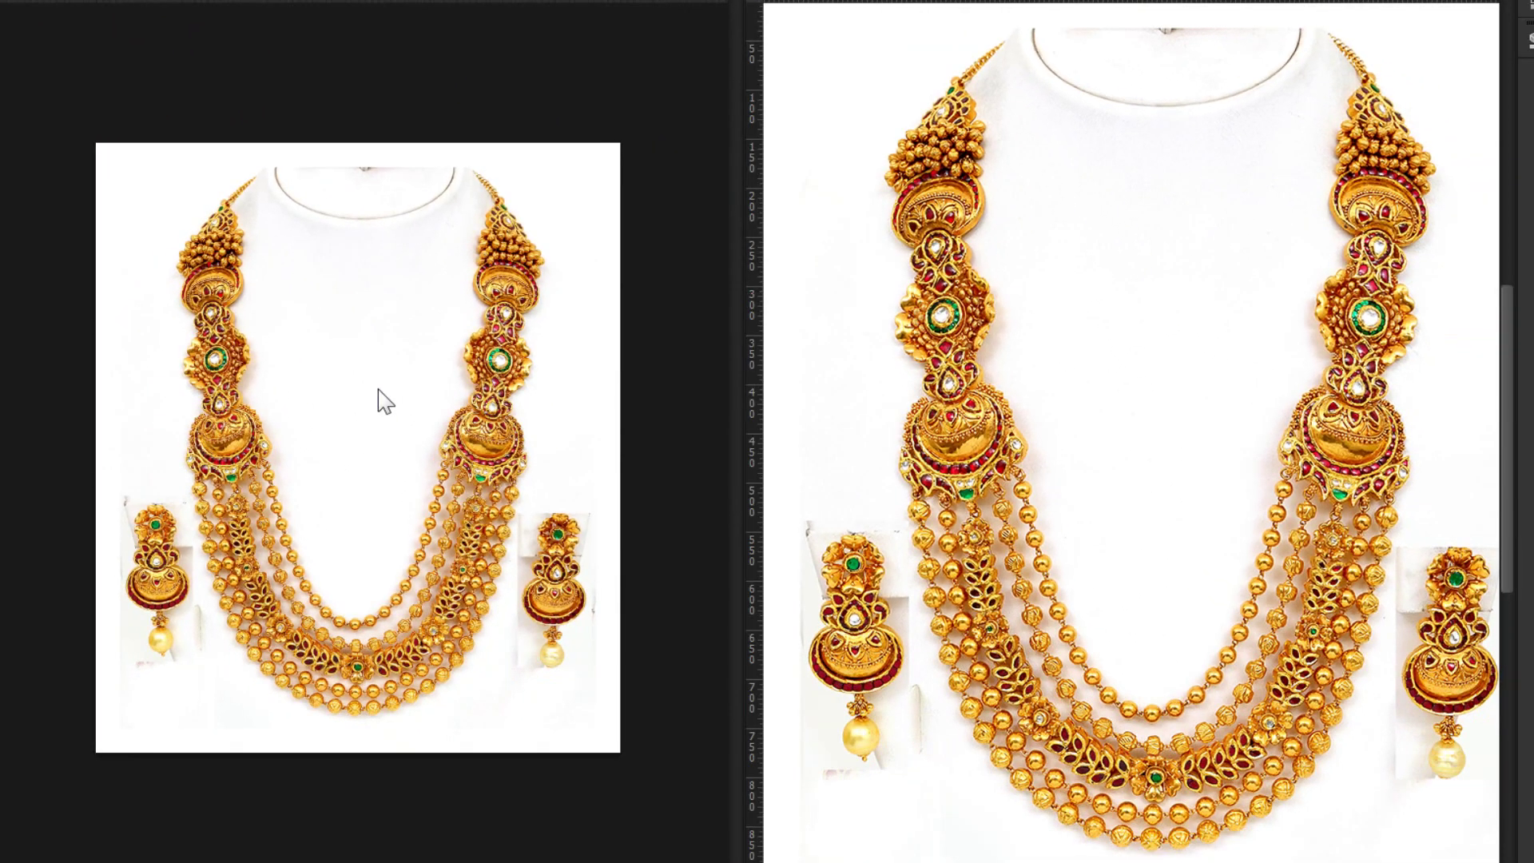
pyautogui.click(377, 390)
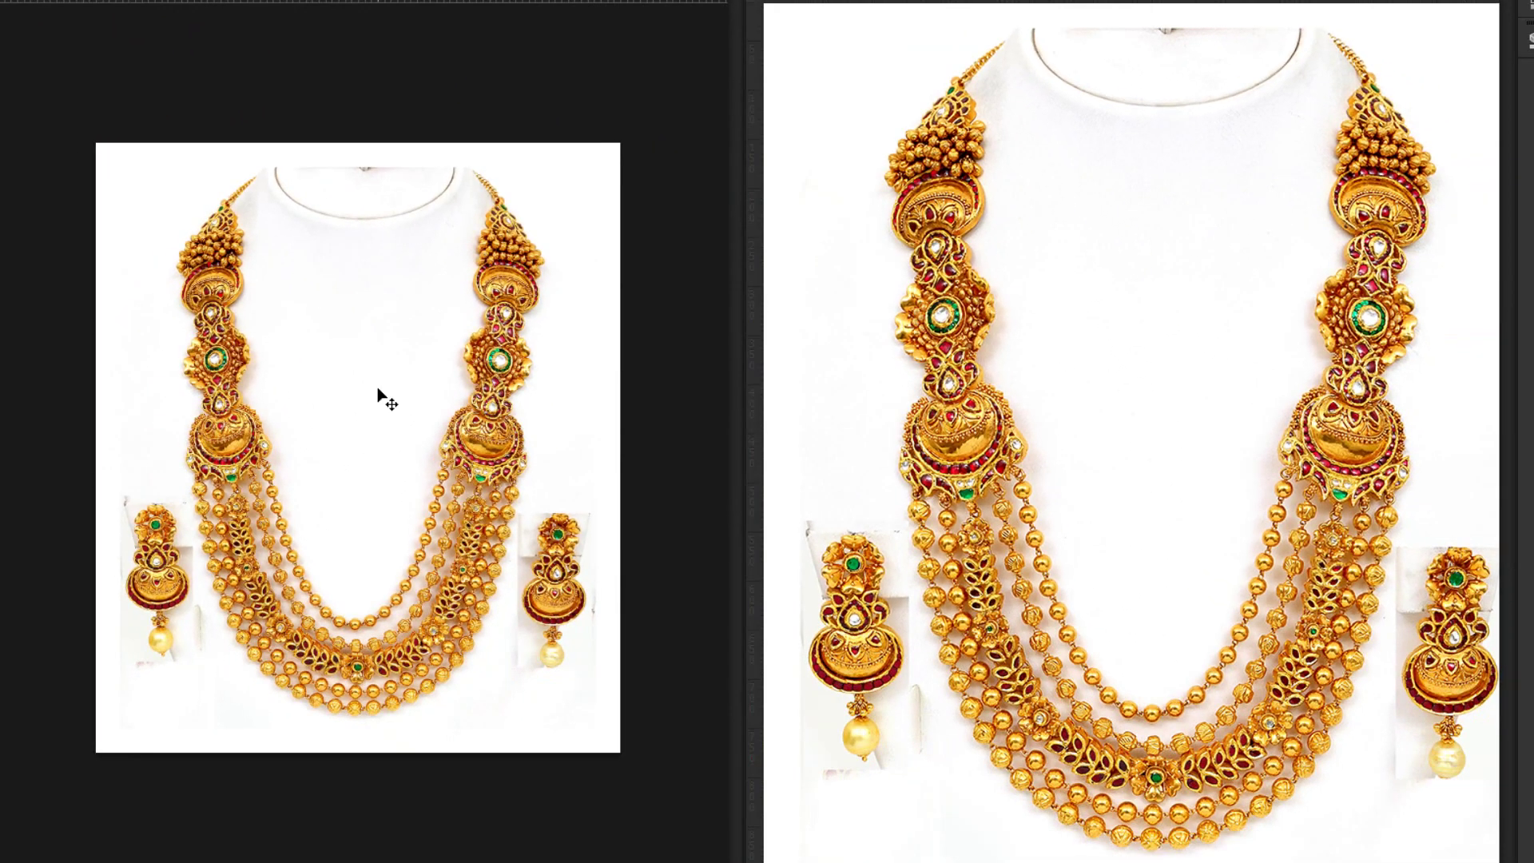